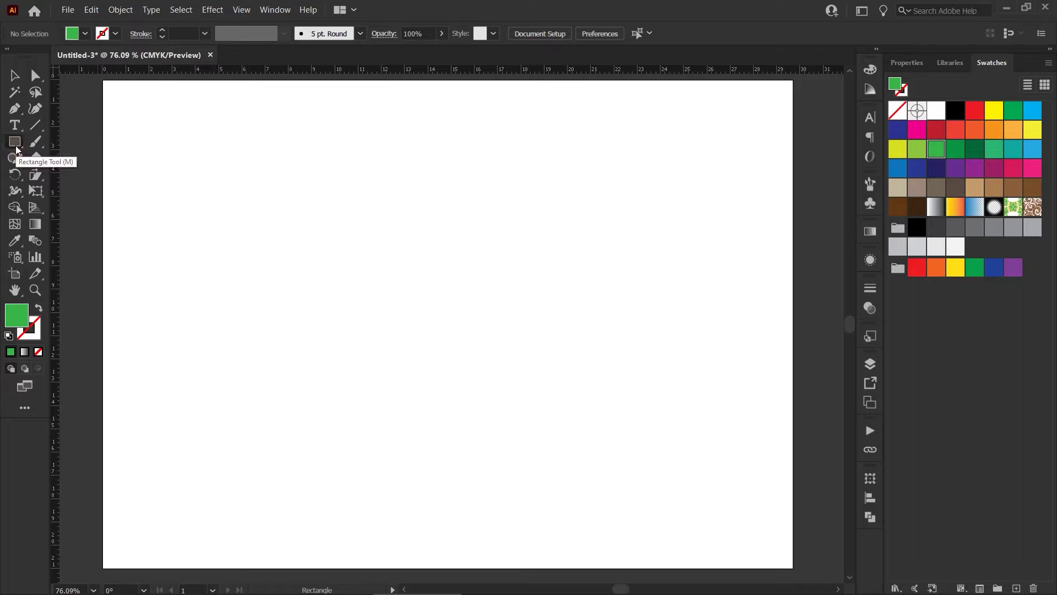
Draw a green ellipse about 17 cm wide and 9 cm tall, and shift it slightly toward the artboard's upper left
drag(16, 146, 50, 174)
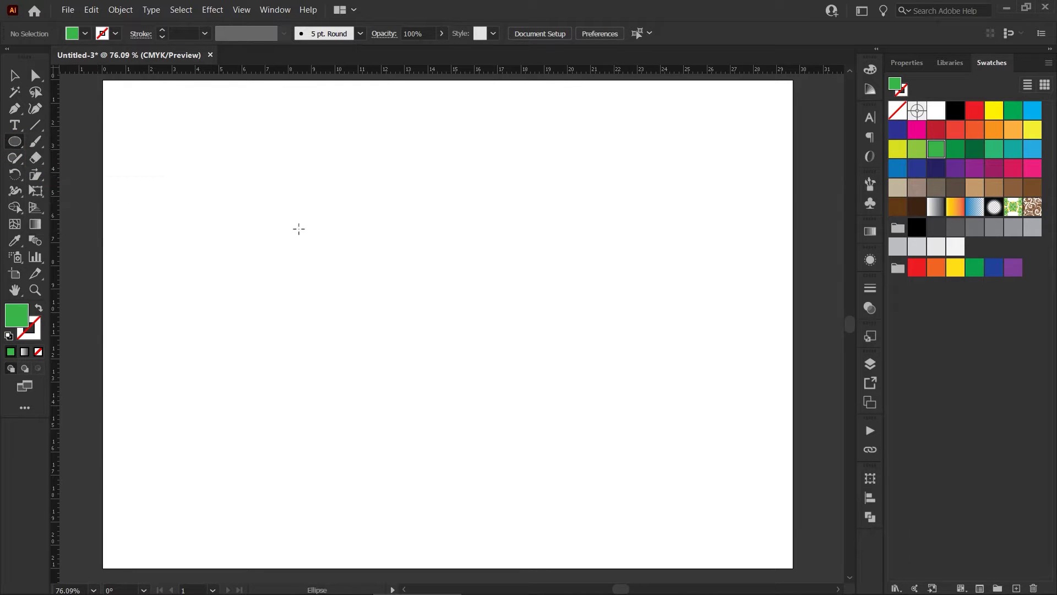
drag(271, 205, 659, 413)
click(14, 75)
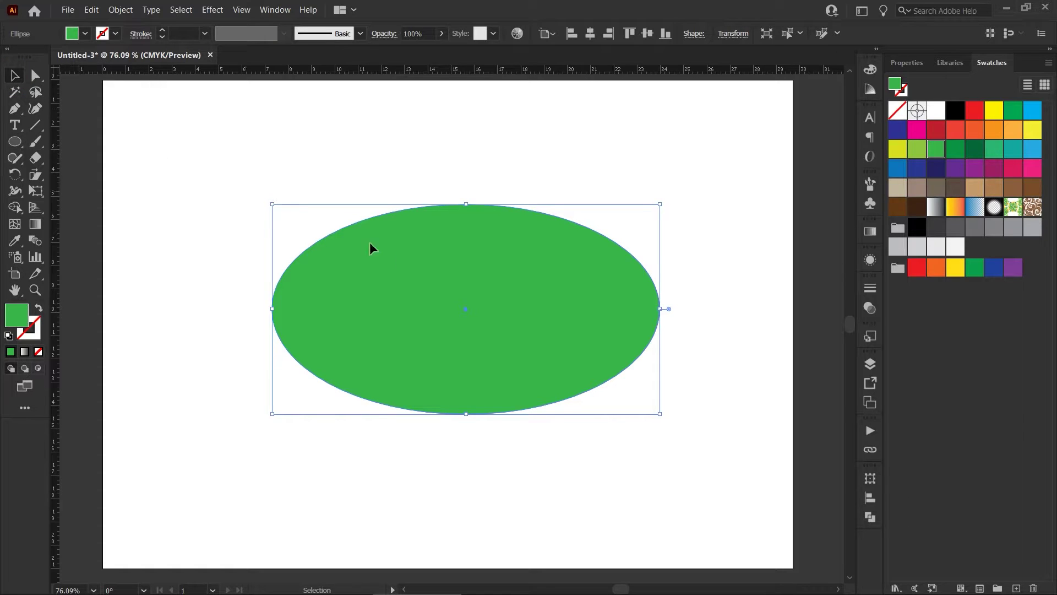
drag(420, 270, 395, 242)
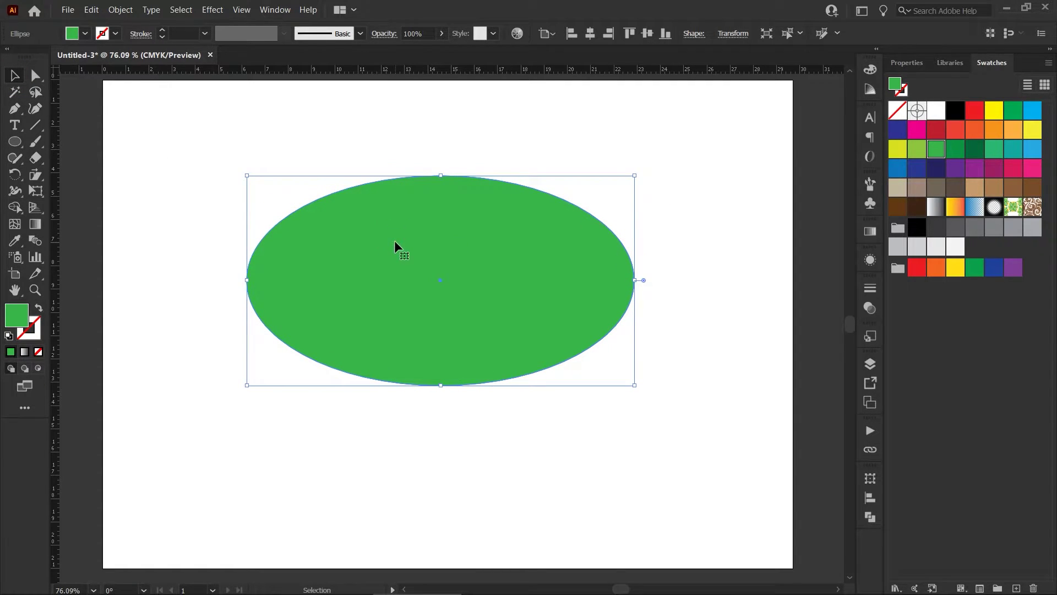
Convert the ellipse to a thicker green outline without fill, and reshape its lower half into a tapered bowl with direct selection
click(38, 311)
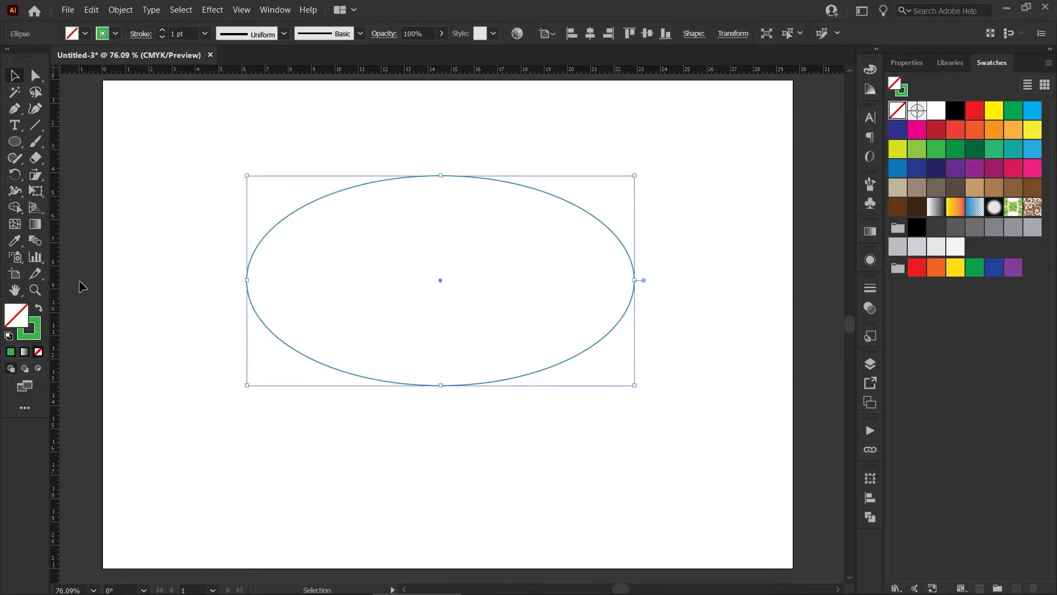
click(162, 31)
mouse_move(444, 382)
mouse_down()
mouse_move(440, 348)
mouse_move(403, 324)
mouse_move(438, 350)
mouse_move(441, 390)
mouse_up()
click(35, 75)
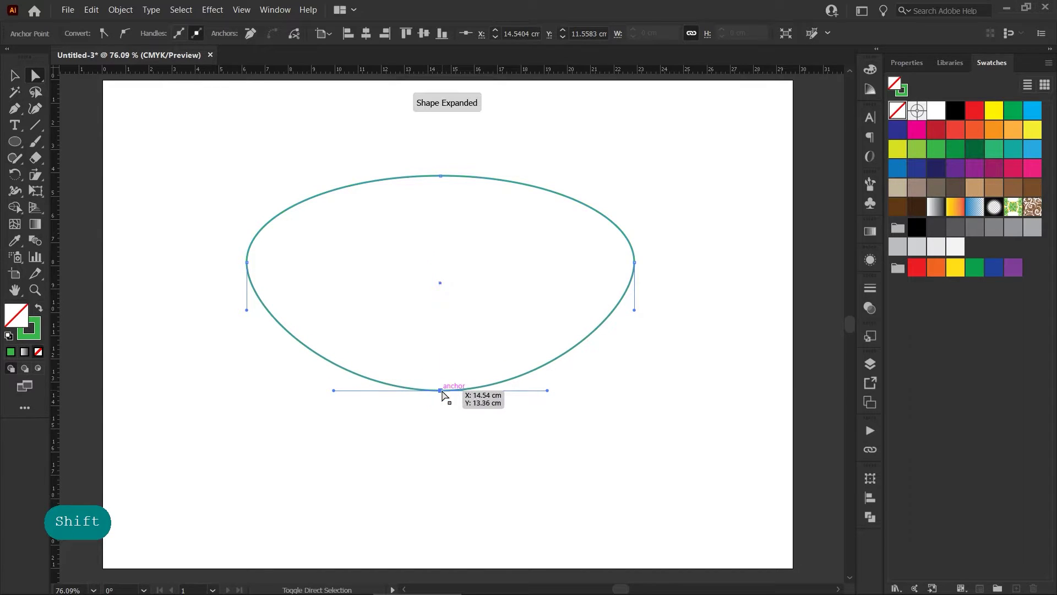
click(15, 75)
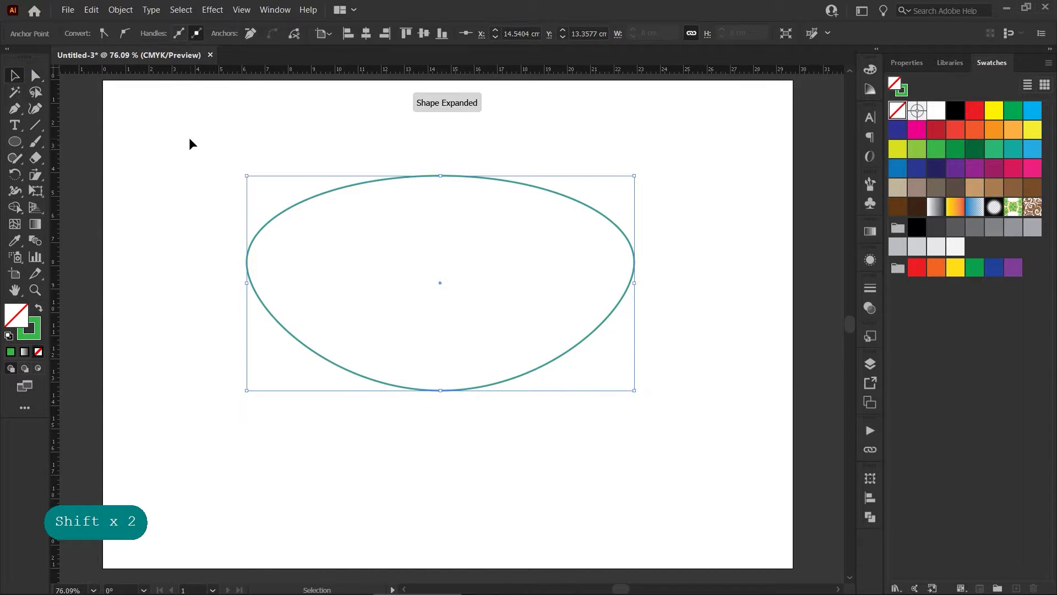
click(188, 142)
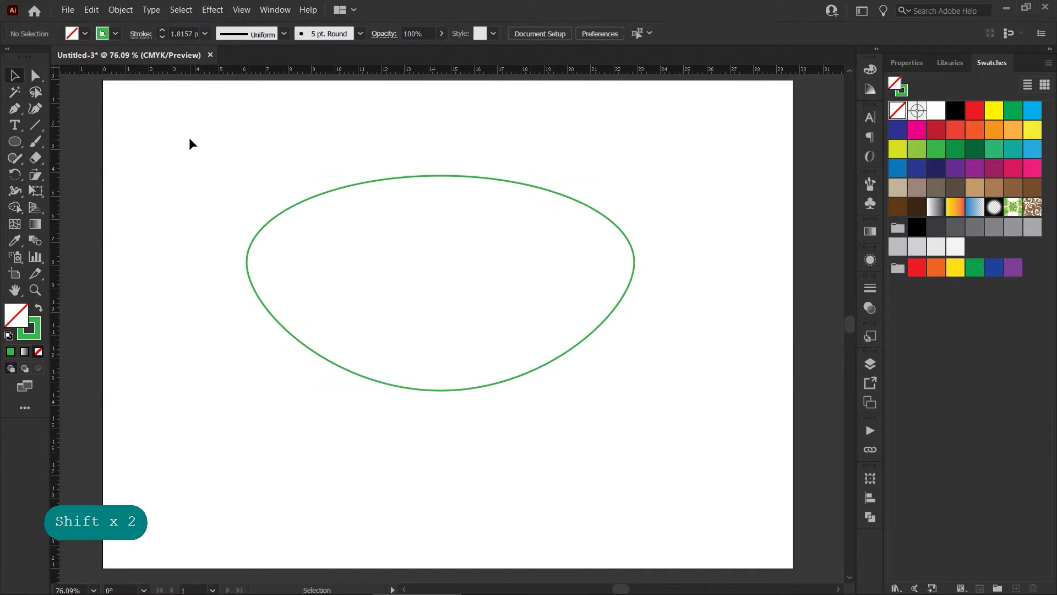
Draw an upward-bowing arc with the Curvature tool across the lower half of the outline, extending past both sides
click(34, 109)
click(235, 346)
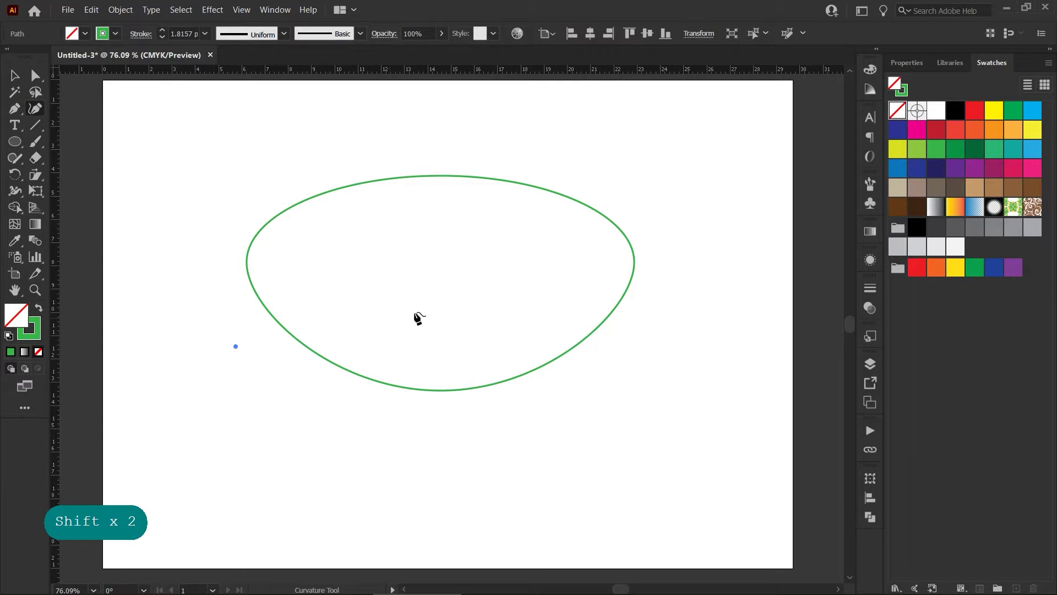
click(468, 291)
click(691, 384)
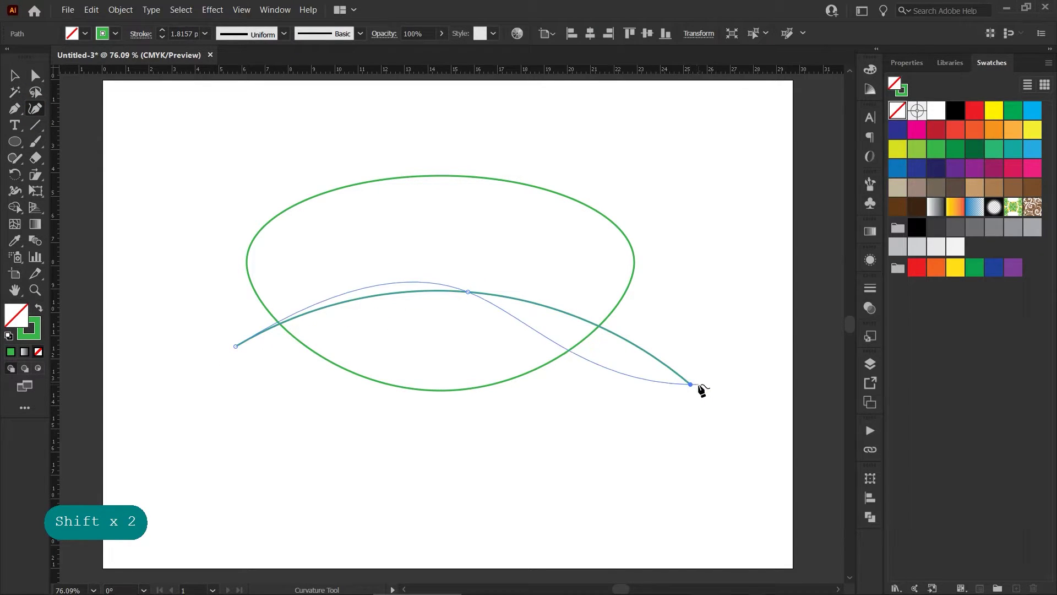
key(v)
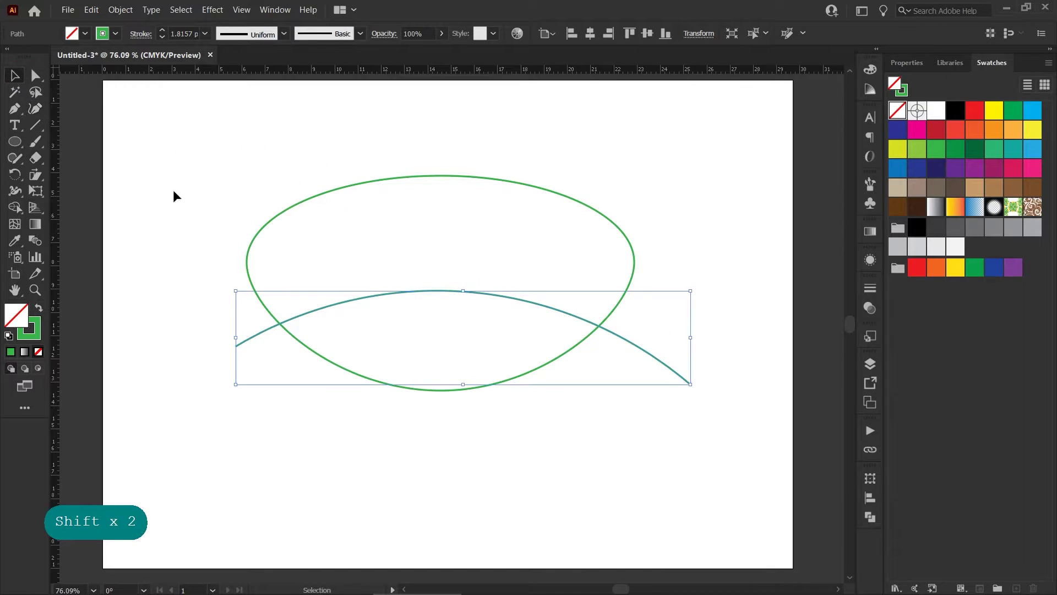
click(207, 224)
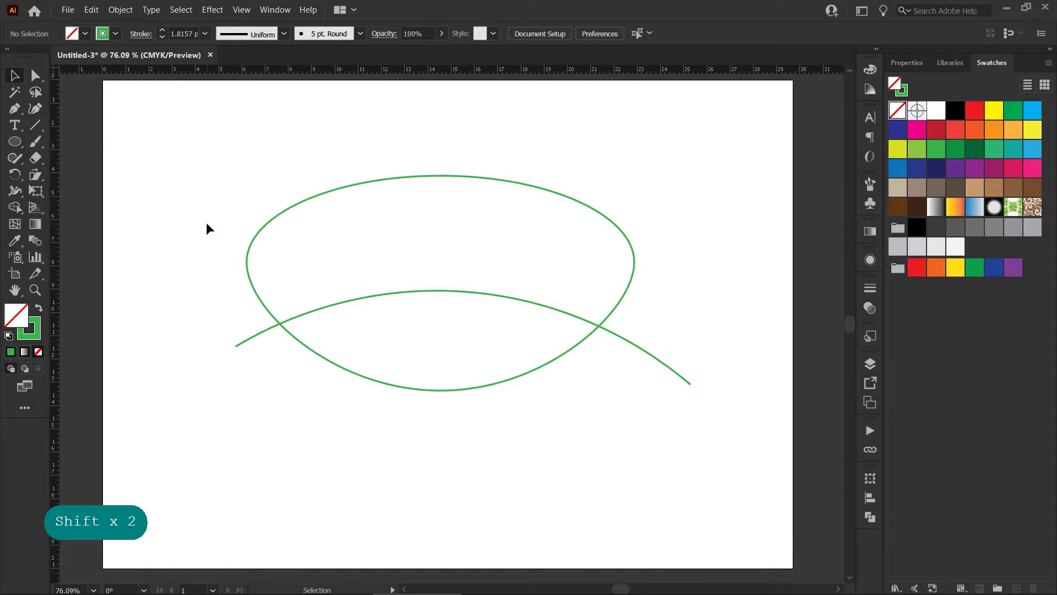
Draw a second, steeper arc just below the first with the Curvature tool, crossing the outline on both sides
click(36, 108)
click(224, 364)
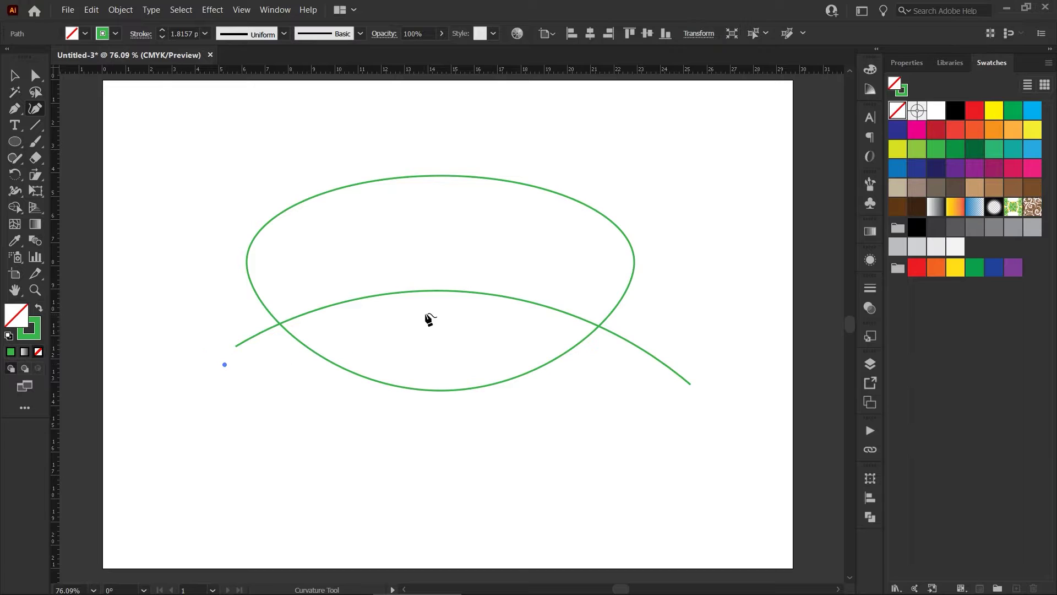
click(441, 303)
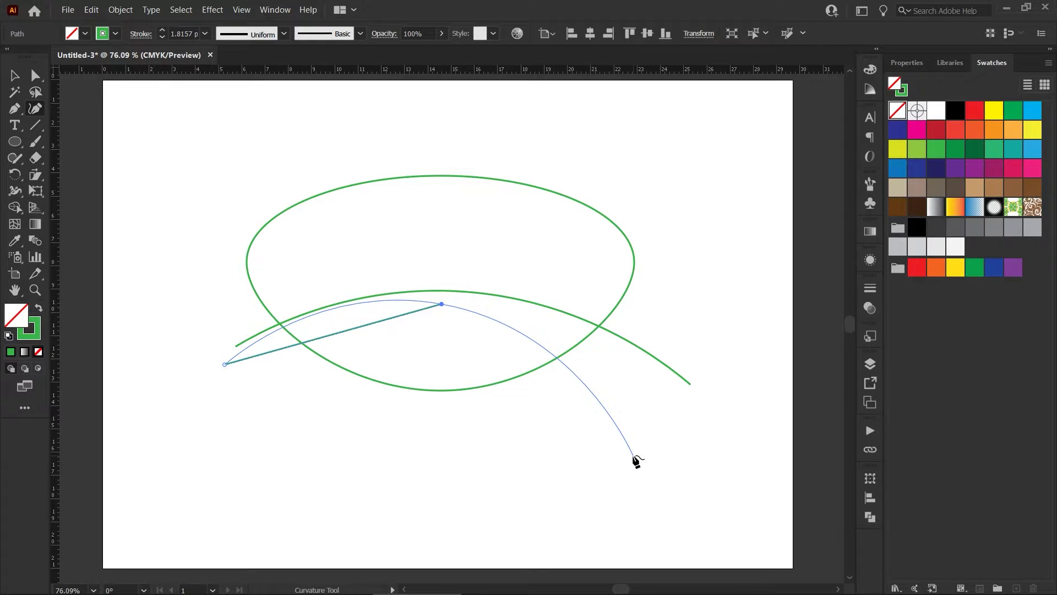
click(634, 456)
click(13, 73)
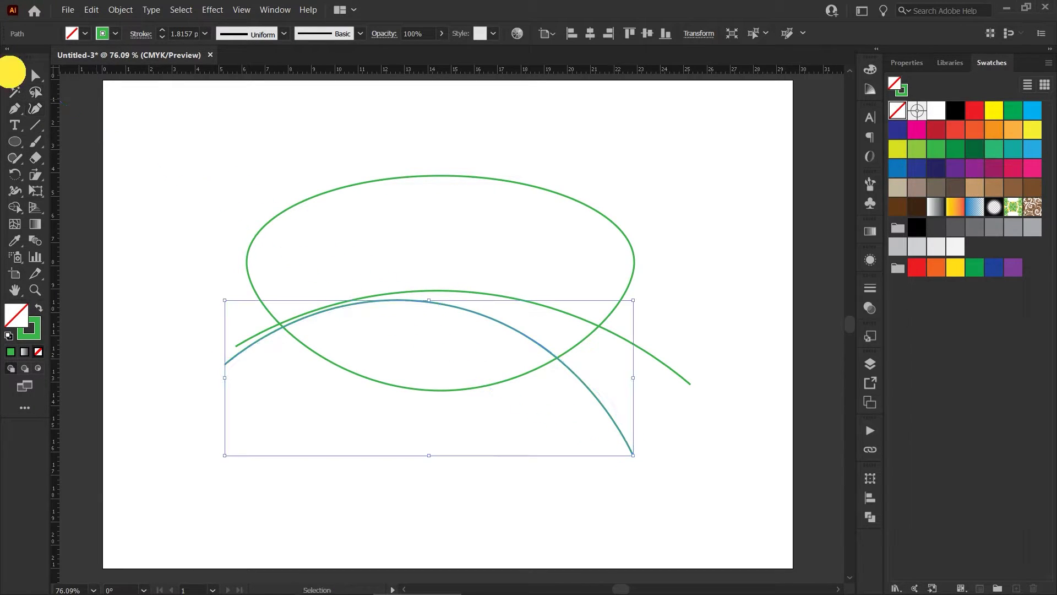
click(696, 437)
Nudge the steeper arc two steps down and five steps left, and enlarge it beyond both sides of the outline
drag(683, 488, 563, 430)
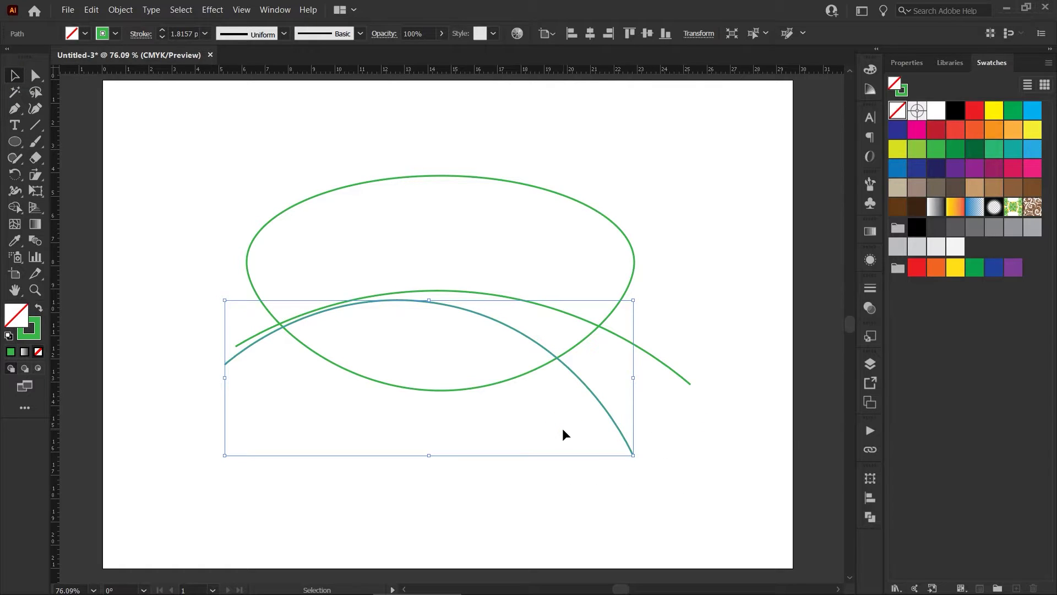
key(Down)
key(Down)
key(Left)
key(Left)
key(Left)
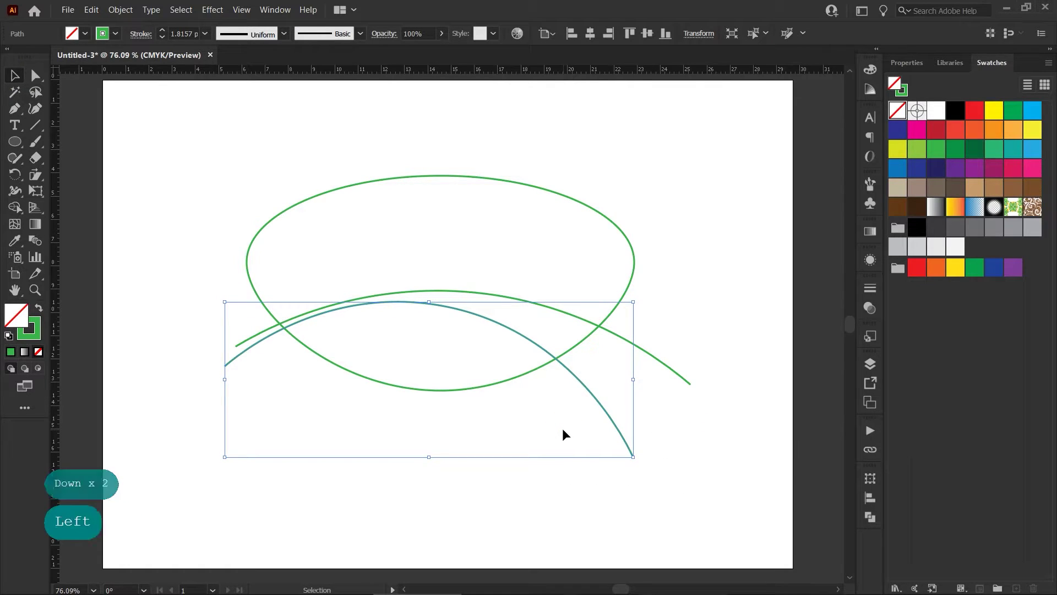
key(Left)
key(Left)
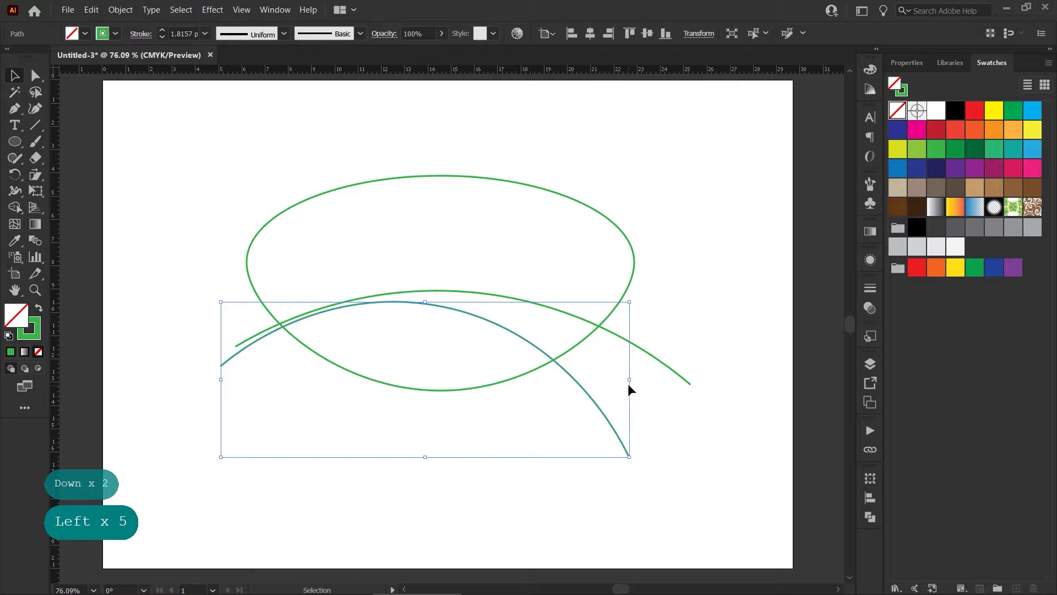
drag(630, 379, 659, 382)
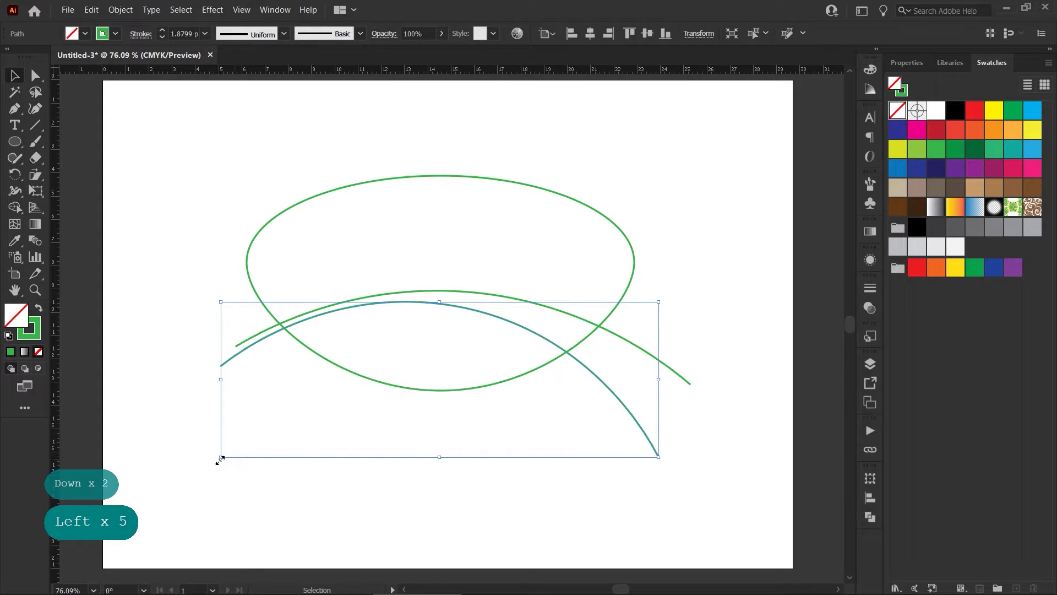
drag(220, 458, 208, 464)
Enlarge and lower both arcs across the bottom of the outline, and fine-tune the steeper arc's height with small vertical nudges
mouse_move(728, 476)
mouse_down()
mouse_move(626, 351)
mouse_move(703, 377)
mouse_move(687, 413)
mouse_move(673, 412)
mouse_move(690, 422)
mouse_move(634, 443)
mouse_up()
click(676, 485)
click(629, 458)
key(Up)
key(Up)
key(Up)
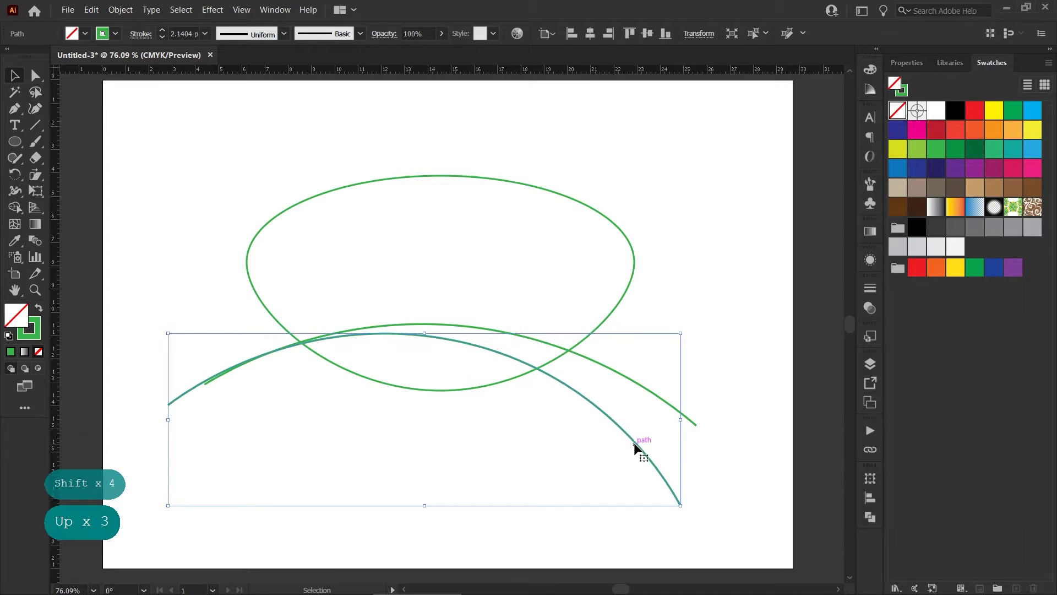
key(Down)
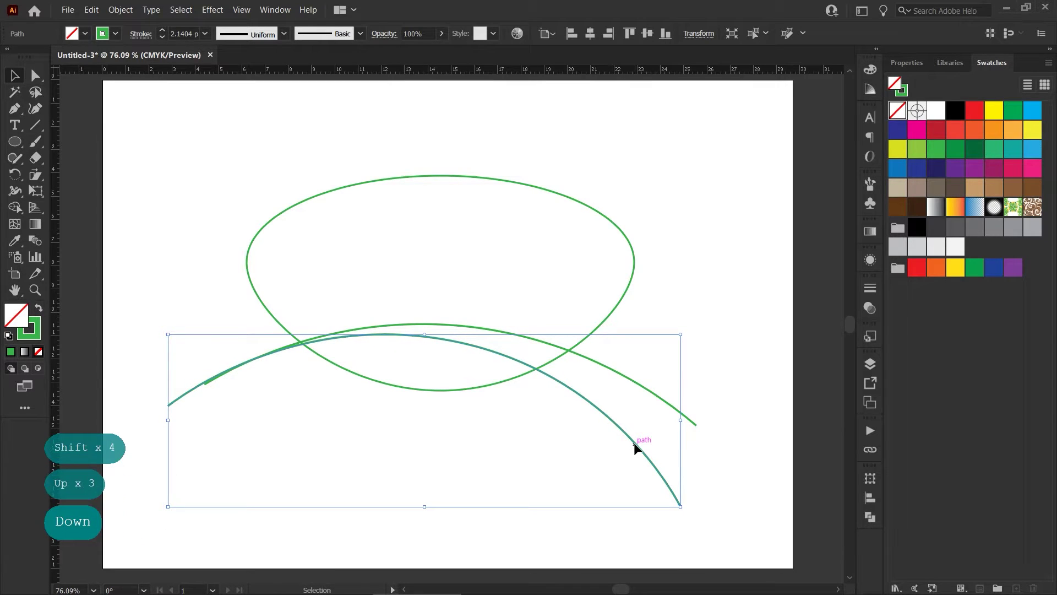
click(571, 453)
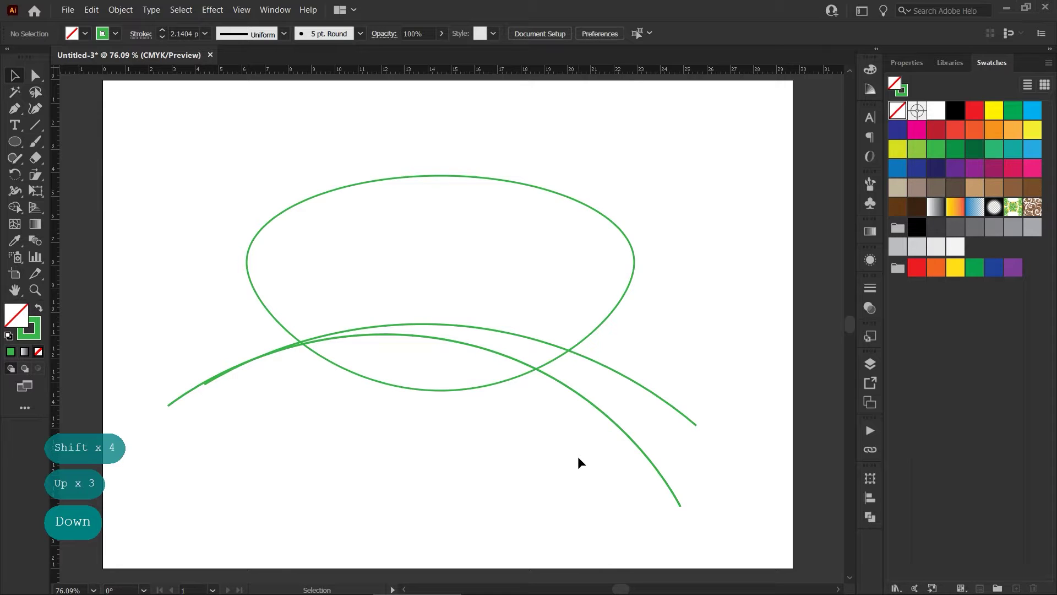
Select the outline and both arcs, and split the shape into separate regions along the arcs with Shape Builder
drag(578, 462, 467, 283)
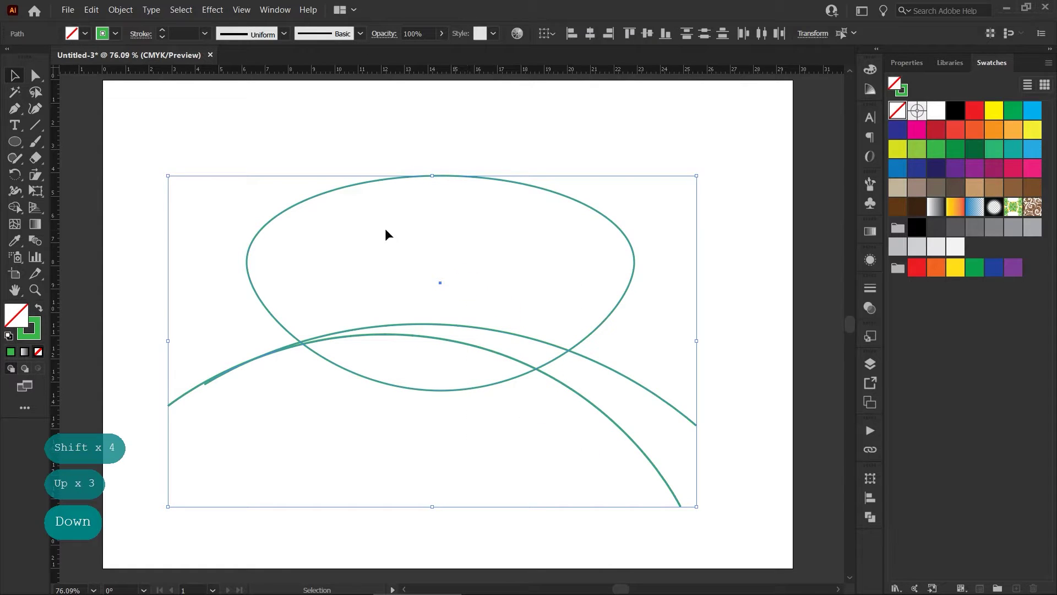
click(16, 208)
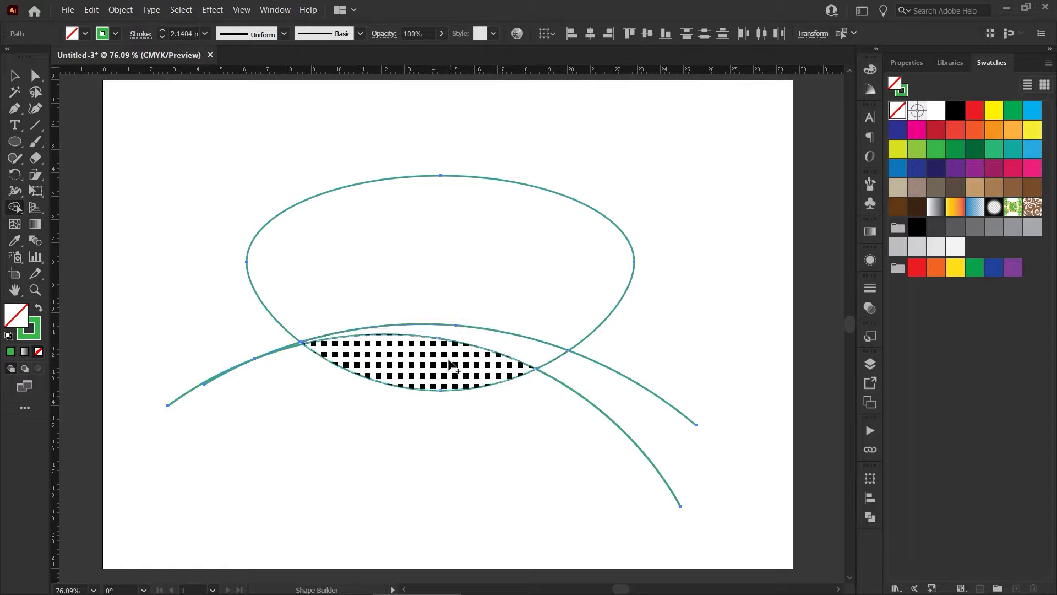
click(449, 364)
Delete the leftover arc ends that stick out on both sides of the outline
click(15, 76)
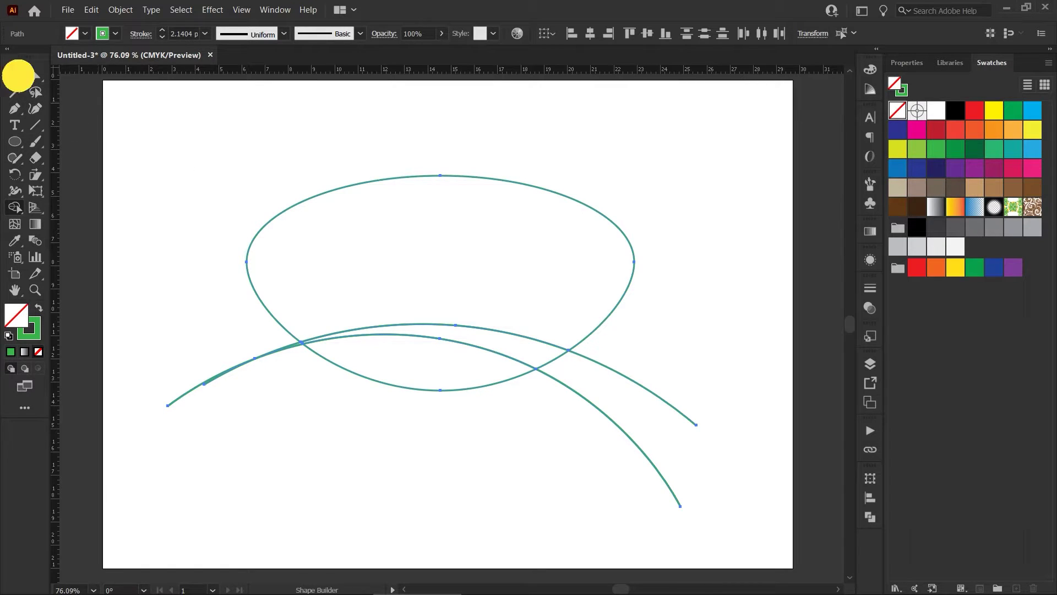
drag(223, 327, 262, 385)
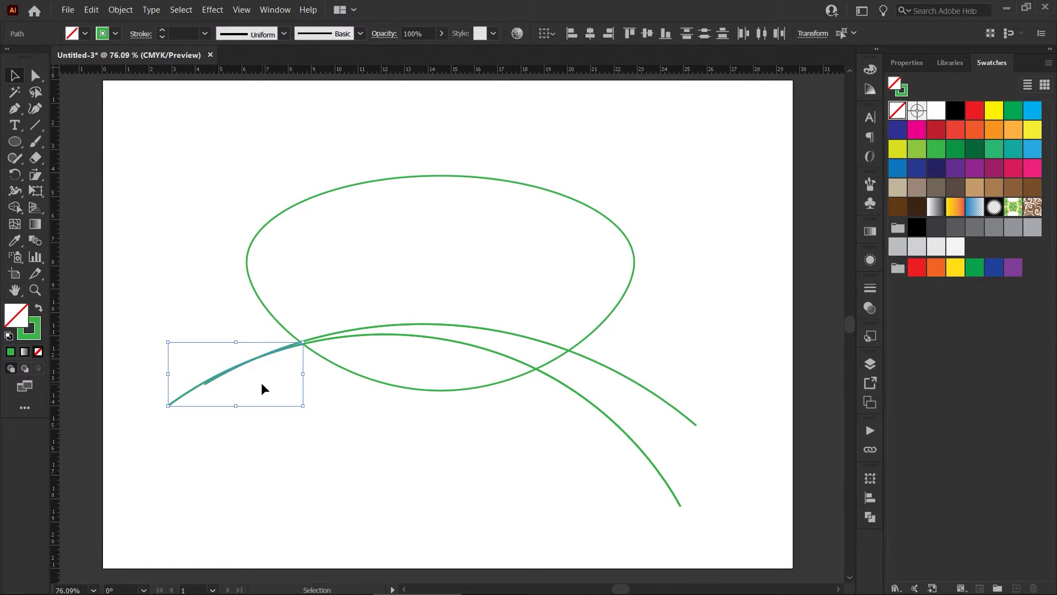
key(Delete)
drag(621, 462, 704, 372)
key(Delete)
Swap the fill and stroke of all pieces to make them solid green without an outline
click(415, 241)
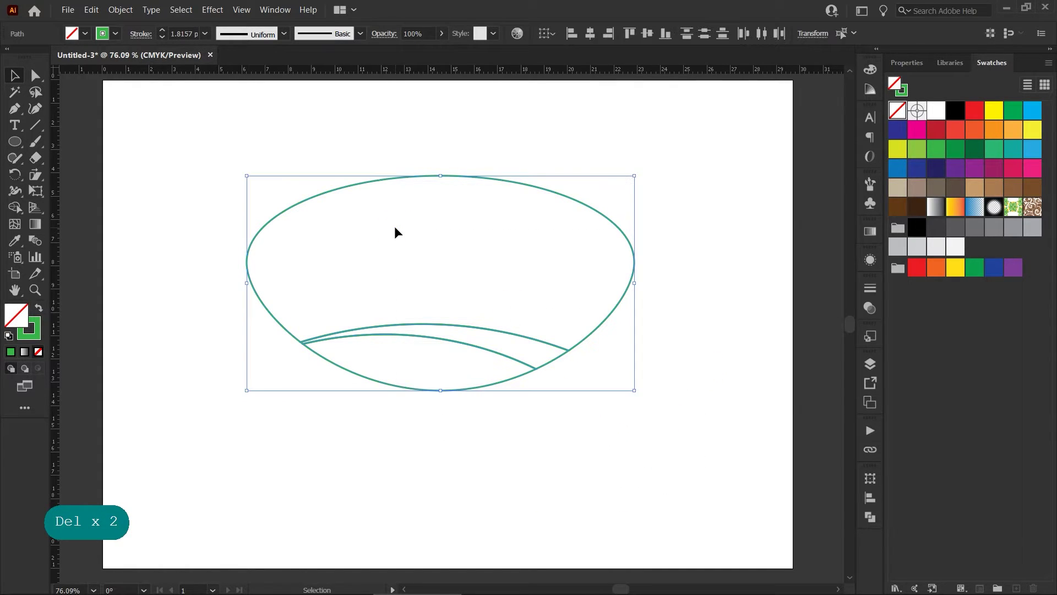
click(38, 309)
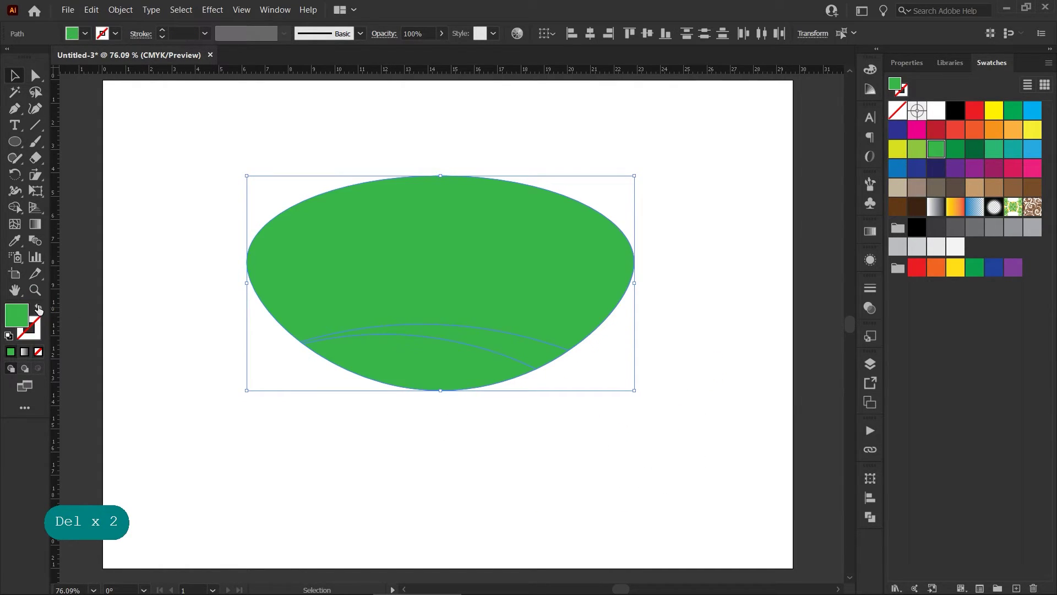
click(502, 423)
Fill the thin crescent between the arcs with white and the large upper section with red
click(533, 359)
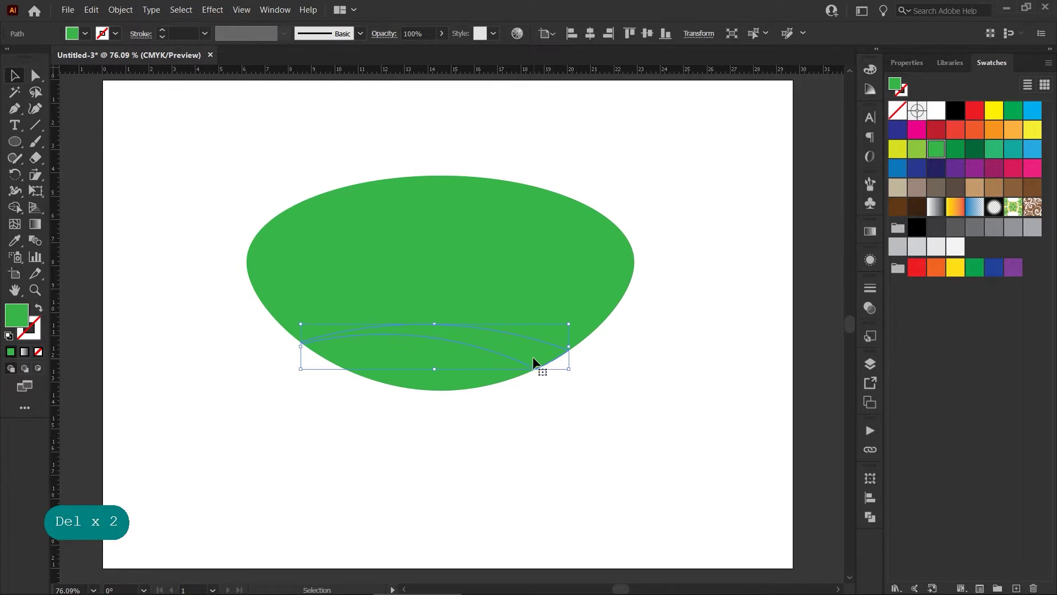
click(939, 112)
click(482, 354)
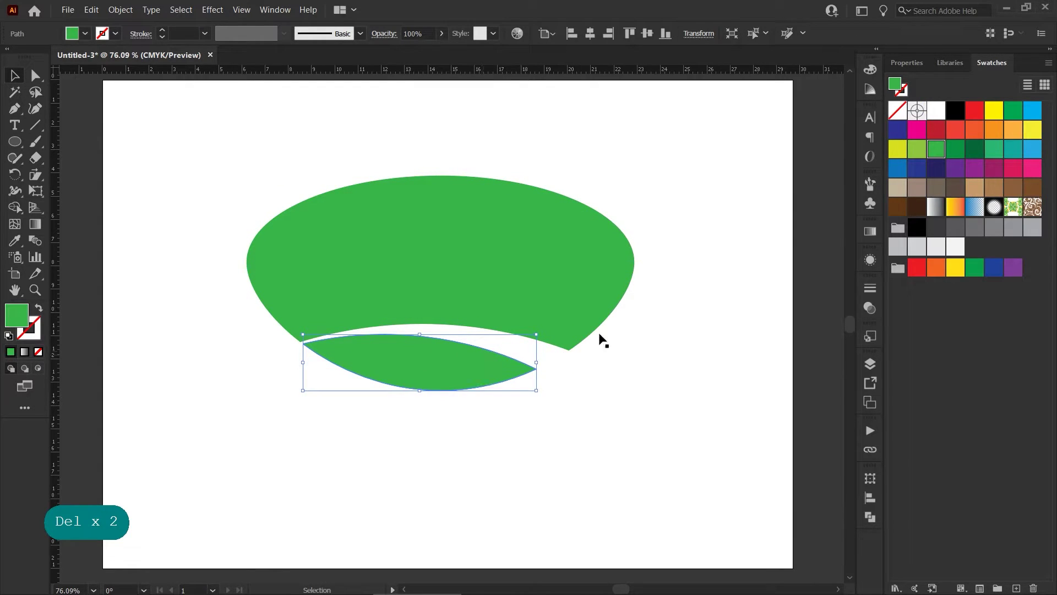
click(578, 267)
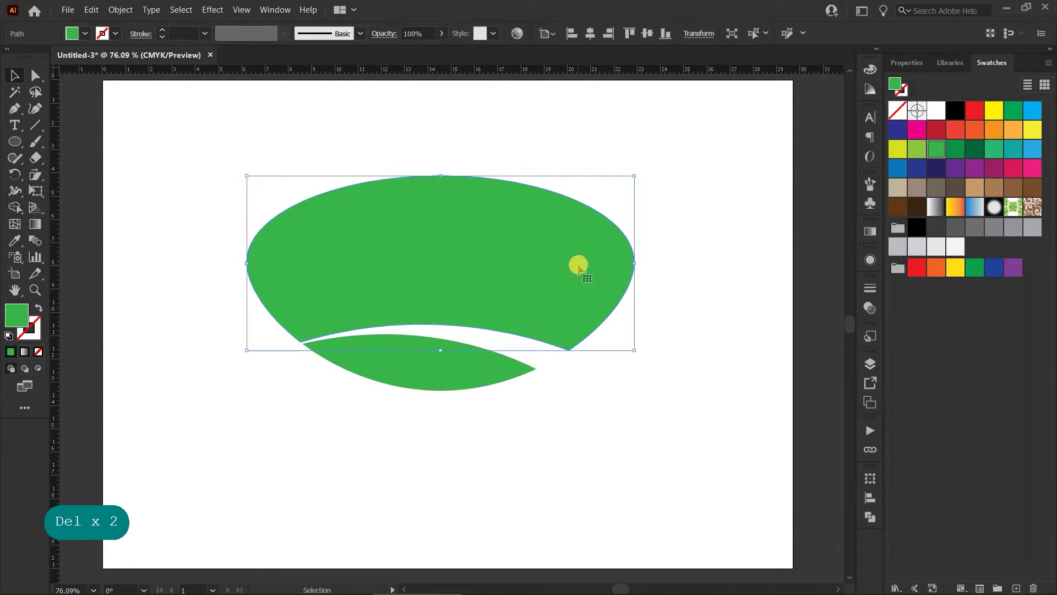
click(975, 113)
click(695, 339)
Select the red, white and green pieces, copy them and paste the copies in front
drag(618, 315, 503, 413)
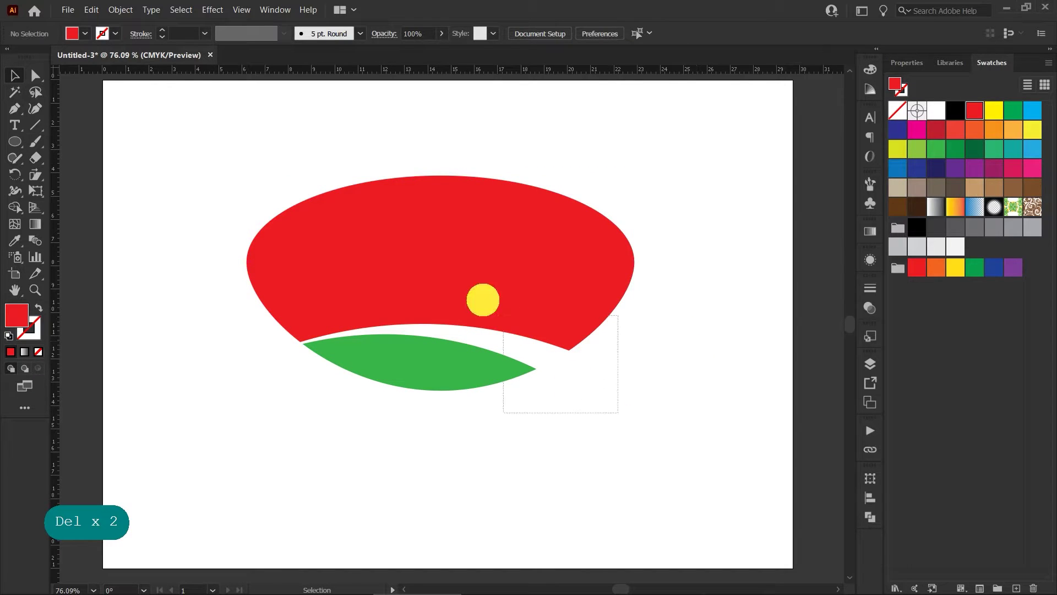
click(483, 300)
click(91, 9)
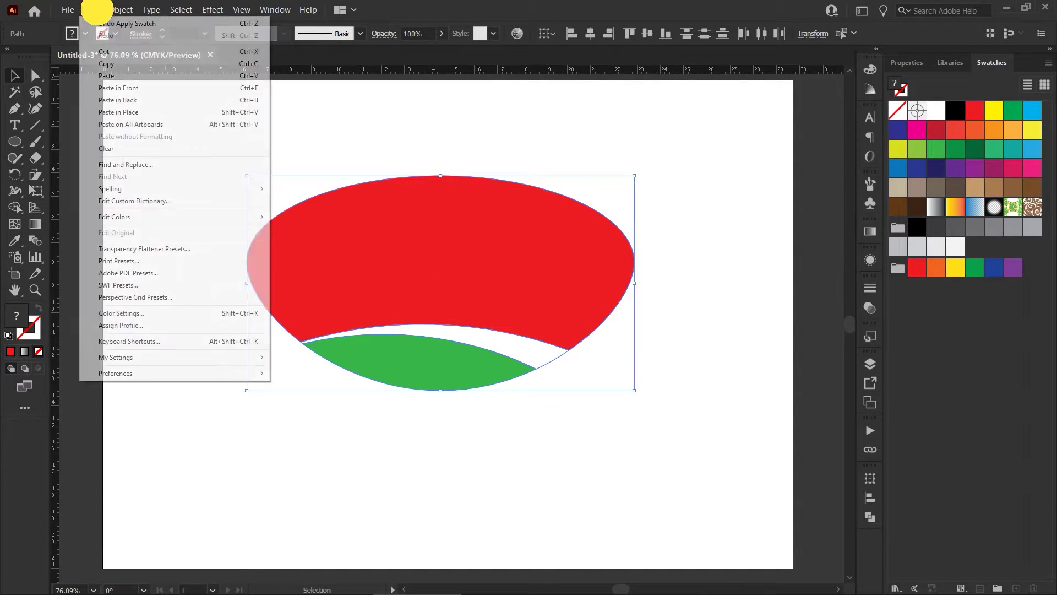
click(107, 66)
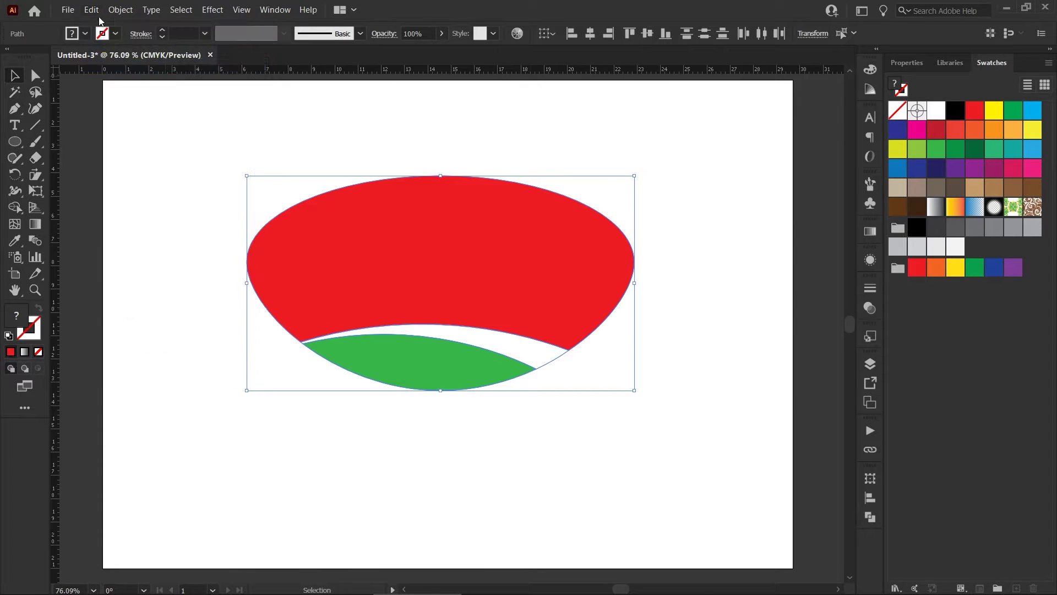
click(91, 9)
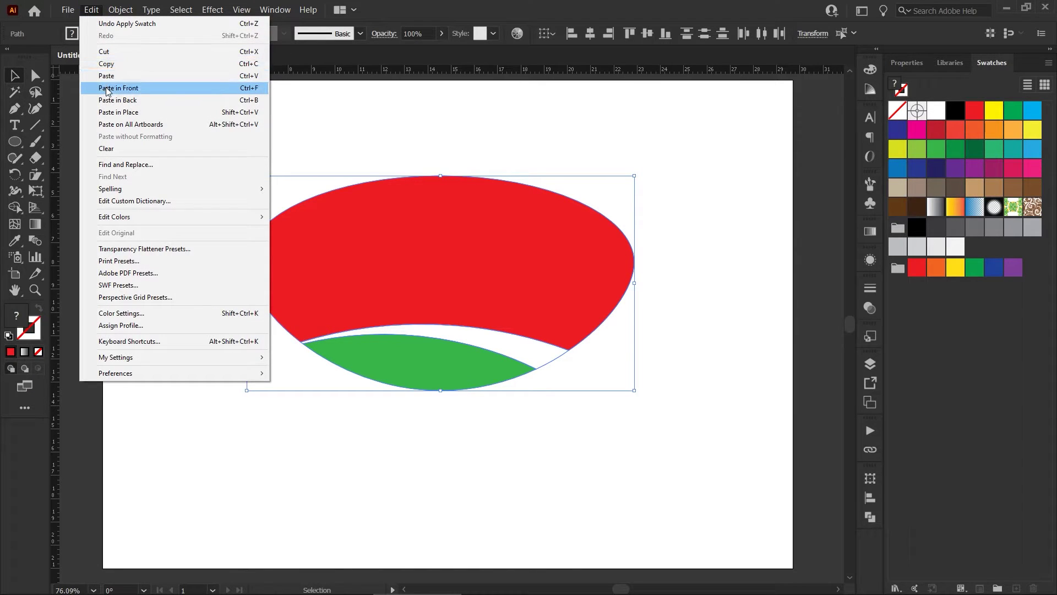
click(108, 92)
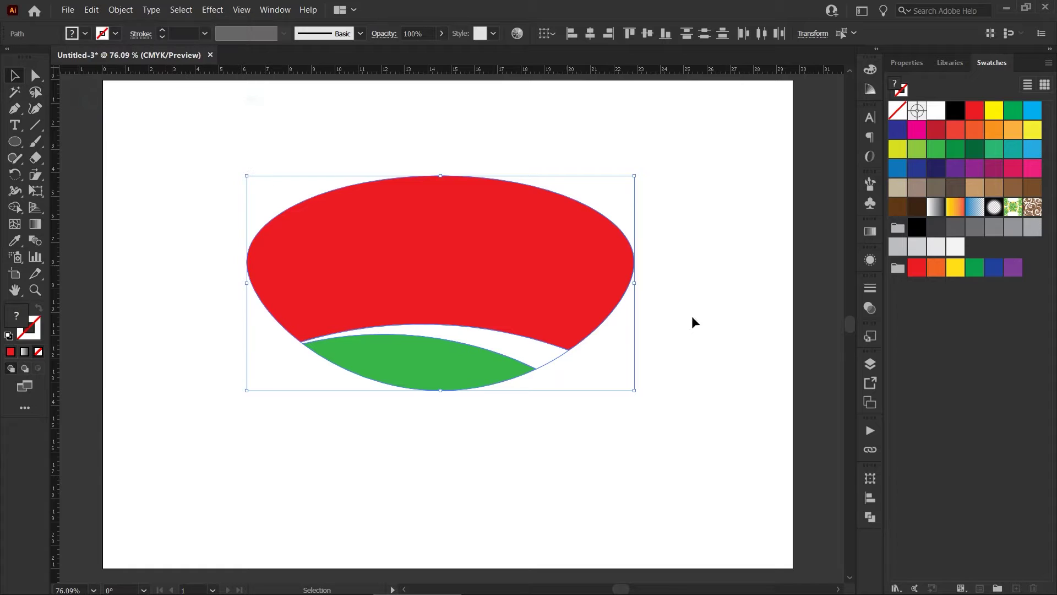
Unite the pasted copies into one shape behind the colored pieces and fill it with black
click(869, 517)
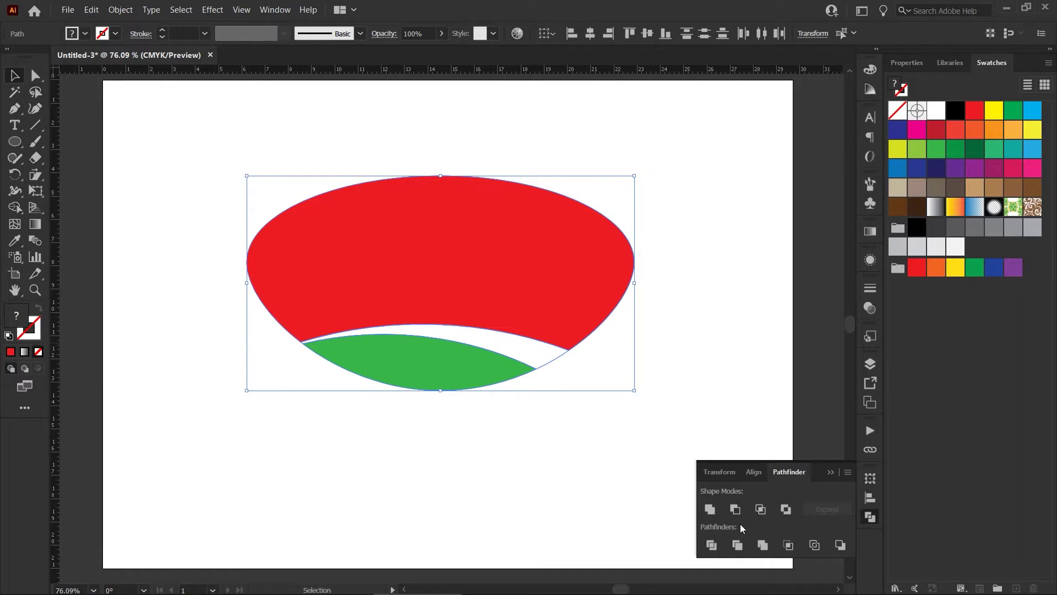
click(710, 510)
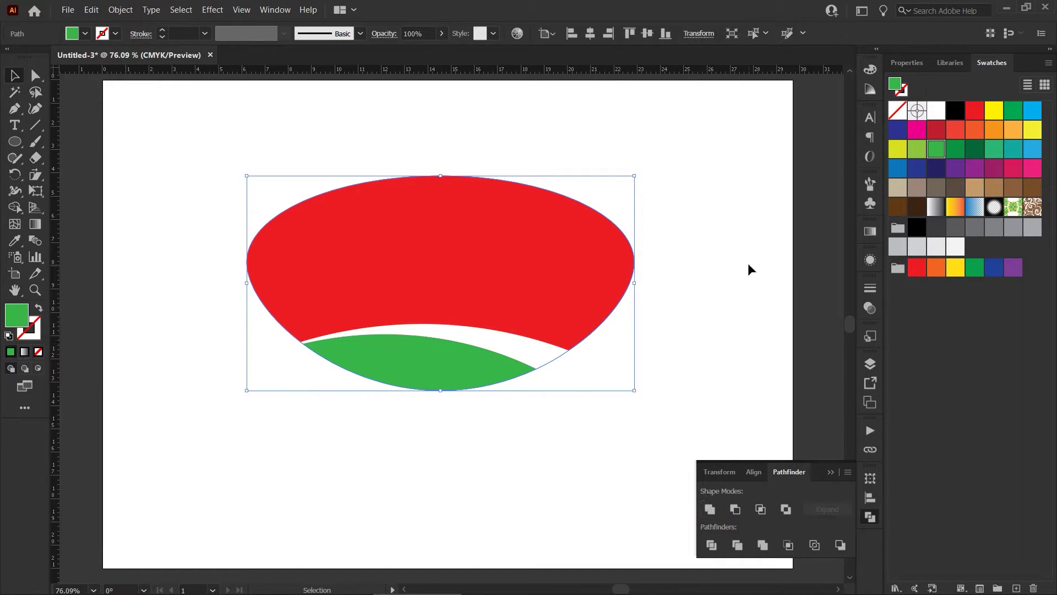
click(954, 110)
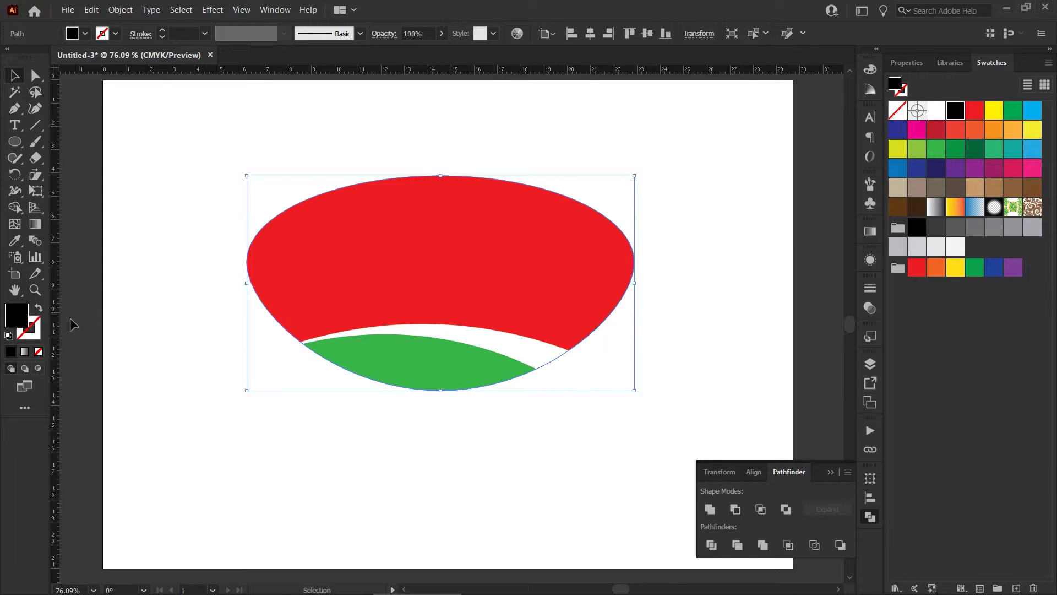
Give the black backing shape a black stroke with a weight of 30 pt
click(33, 319)
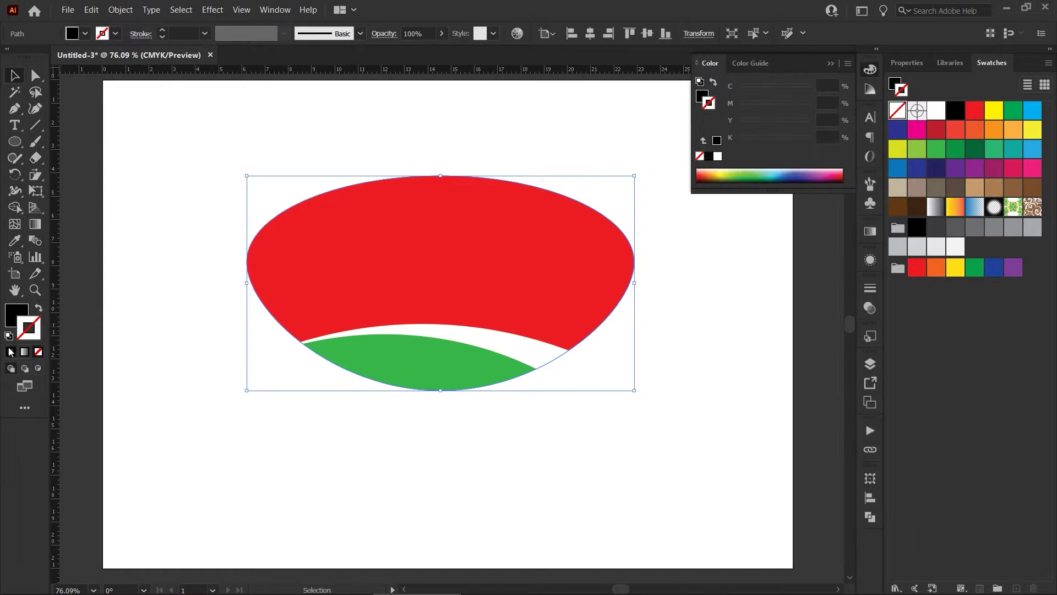
click(10, 351)
click(164, 31)
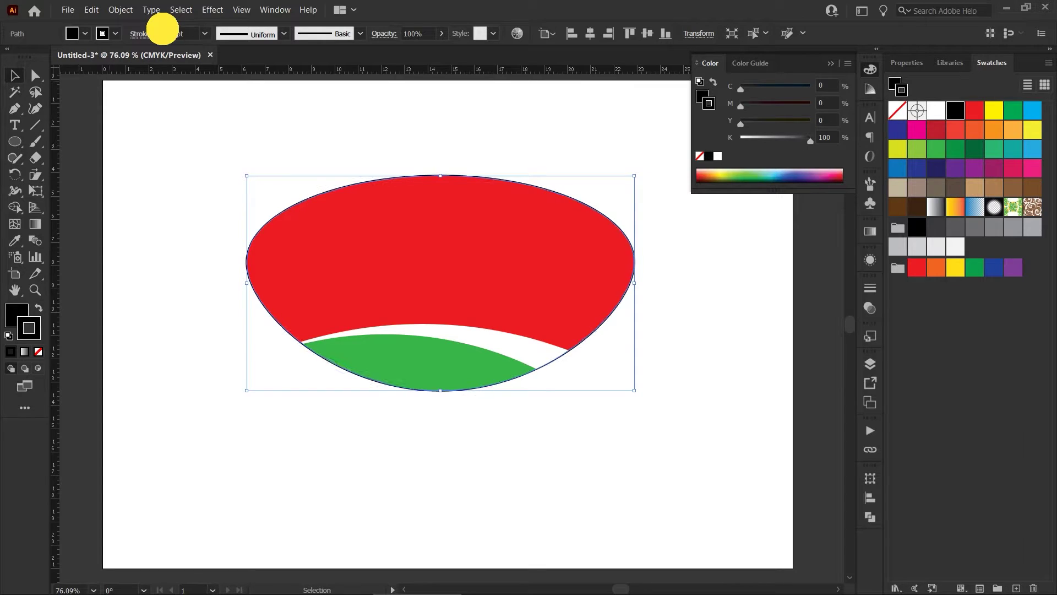
click(163, 31)
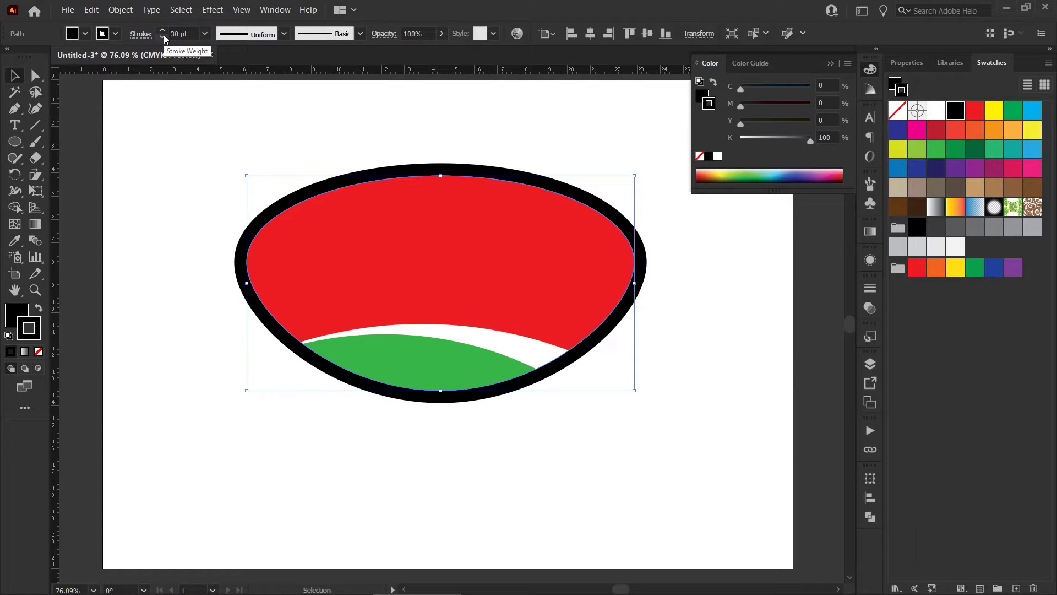
Convert the backing shape's stroke to outlines and unite the result into a single black shape
click(121, 10)
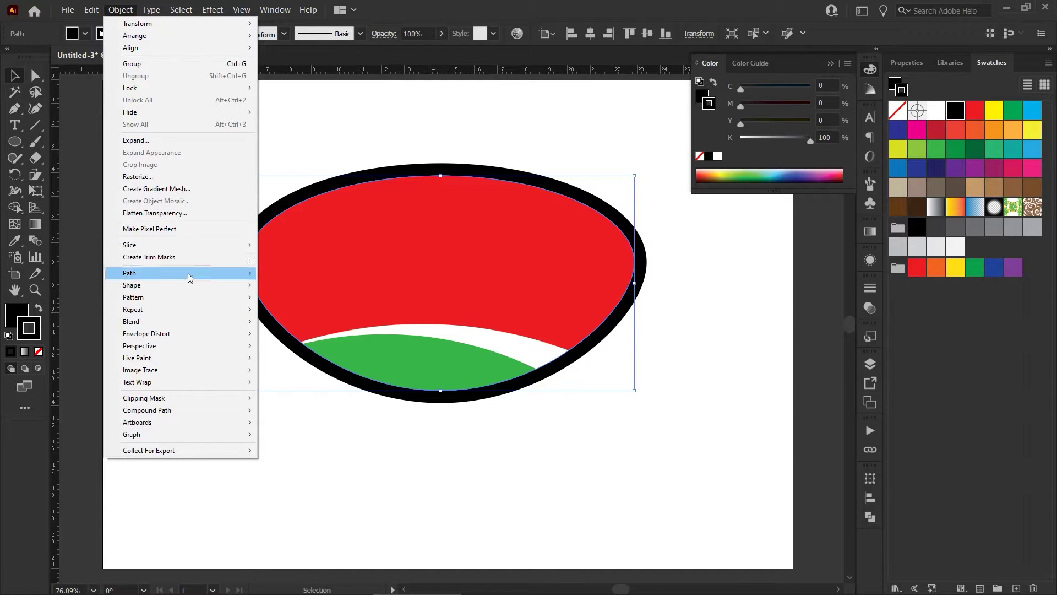
mouse_move(188, 273)
click(298, 302)
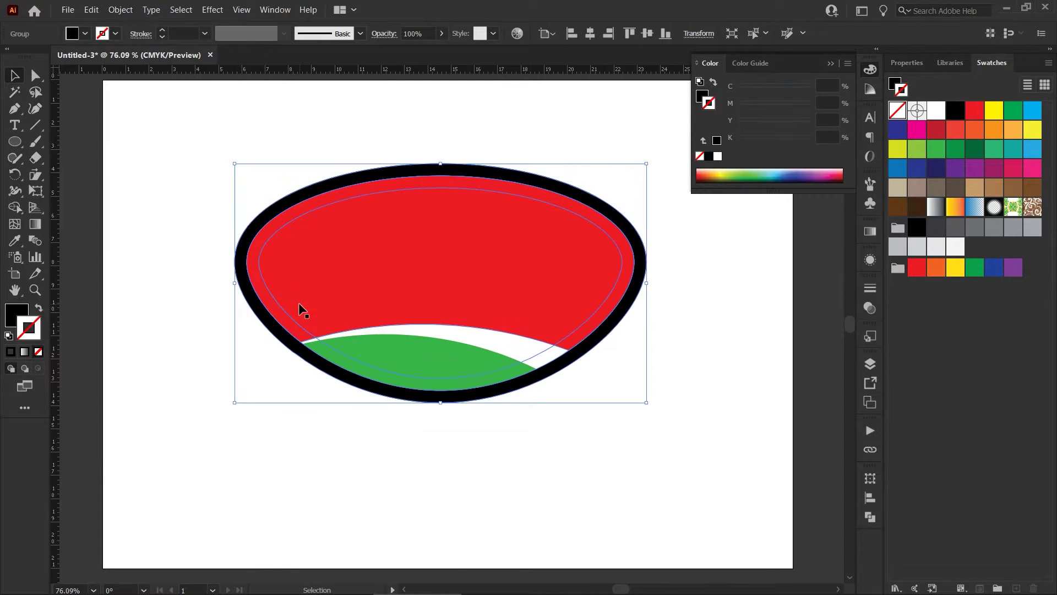
click(870, 513)
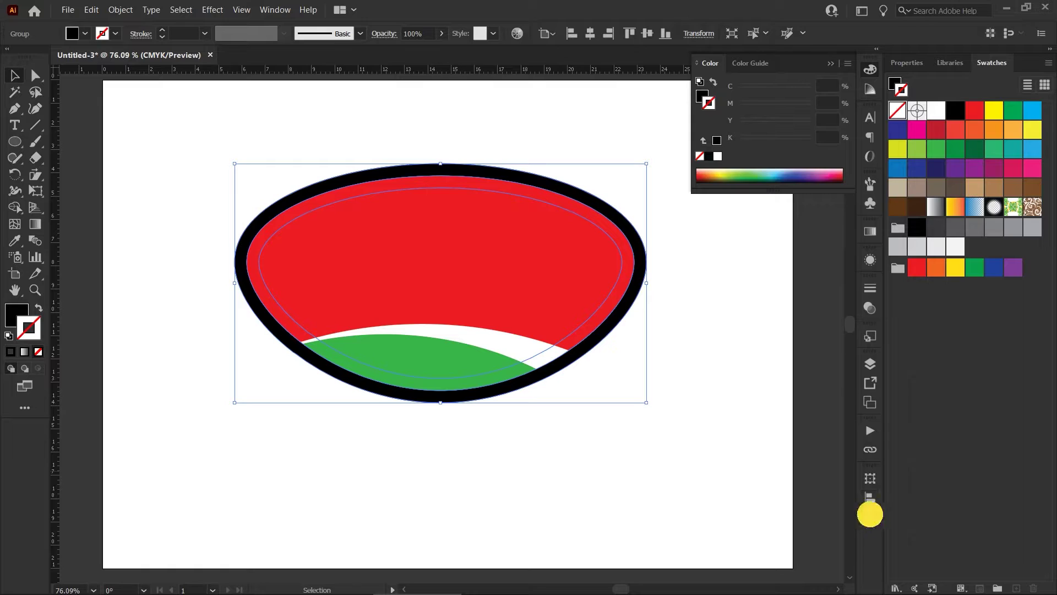
click(710, 509)
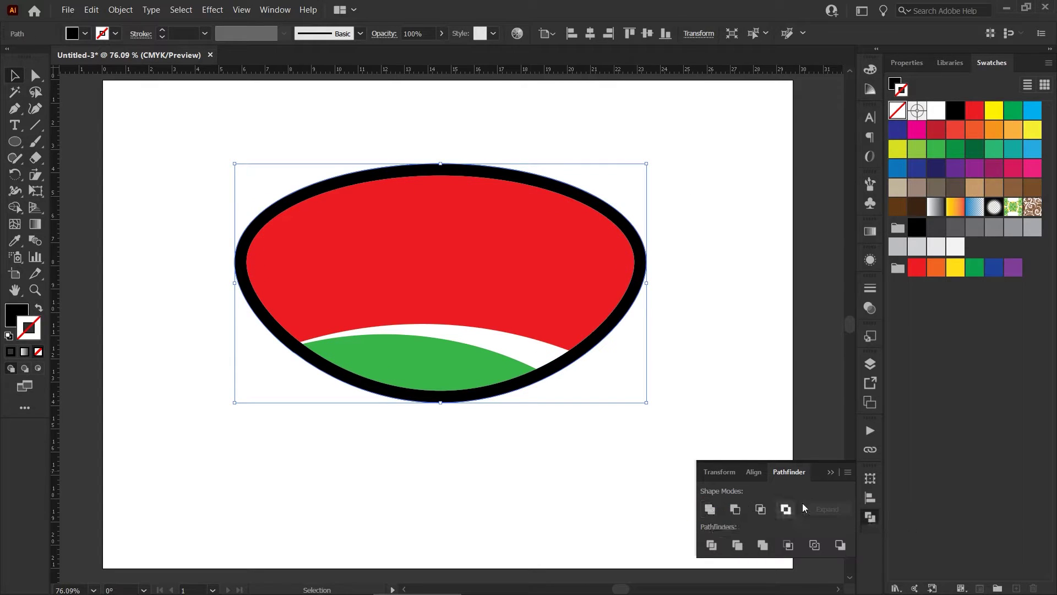
click(831, 472)
click(718, 334)
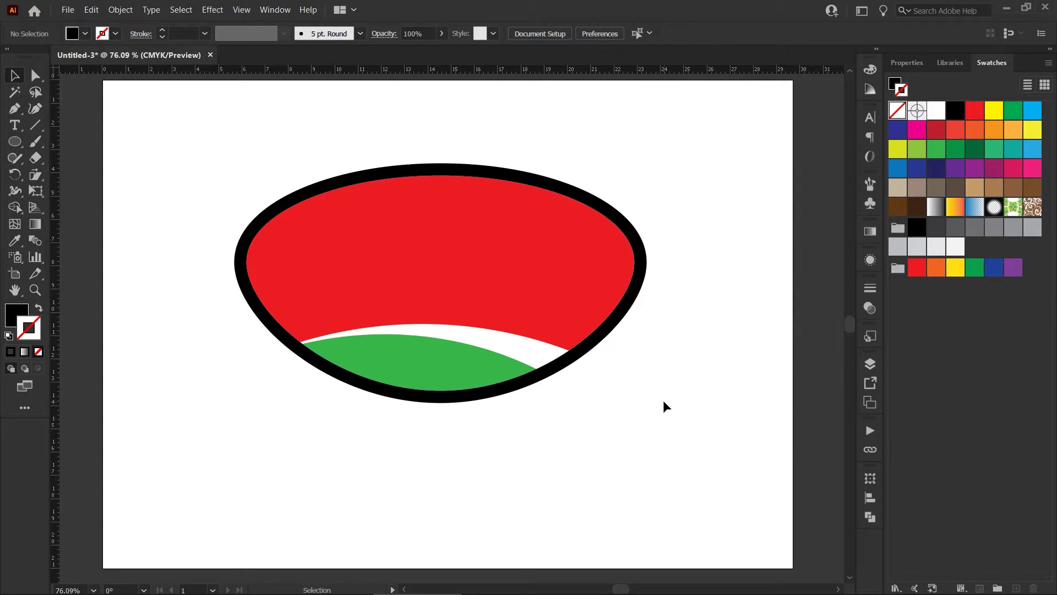
Select the whole emblem and move it lower on the artboard, leaving room above it
drag(681, 432, 196, 205)
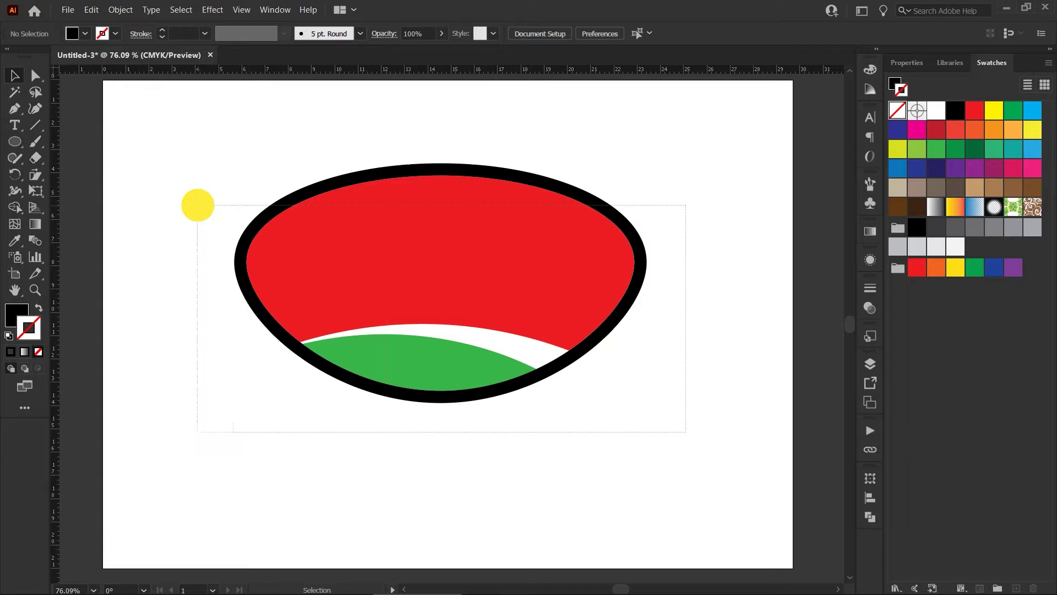
click(517, 260)
drag(517, 260, 532, 298)
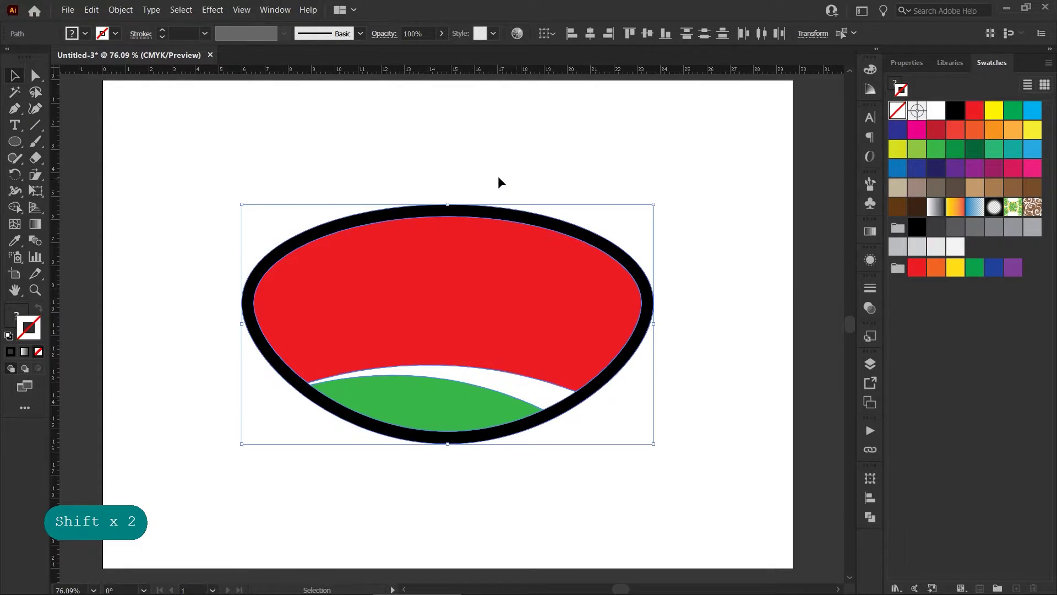
click(499, 180)
Add the text "Nature" above the emblem at a font size of 48 pt
click(15, 126)
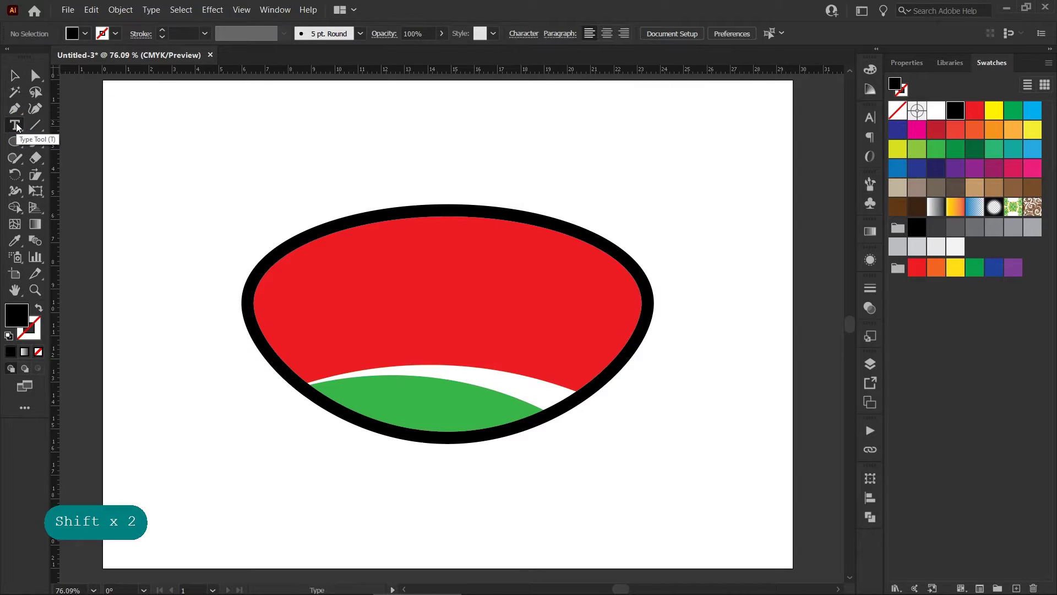
click(365, 144)
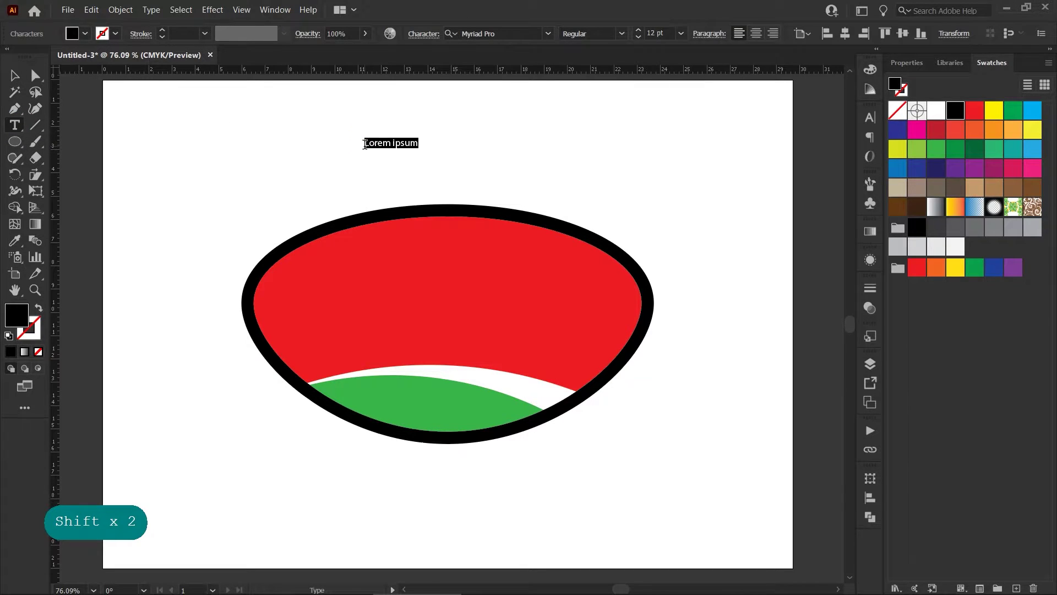
click(683, 33)
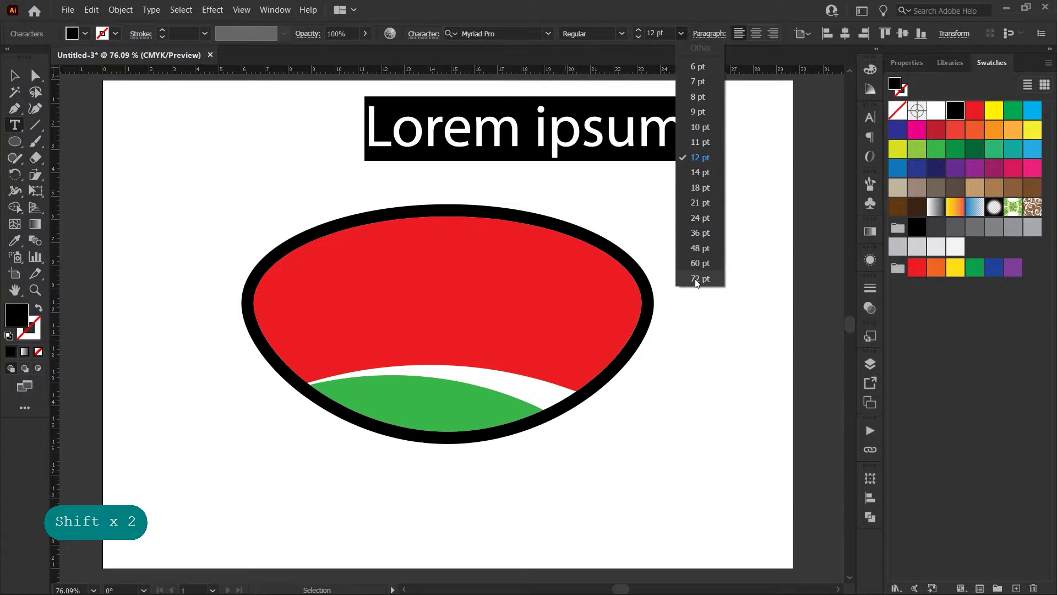
click(697, 252)
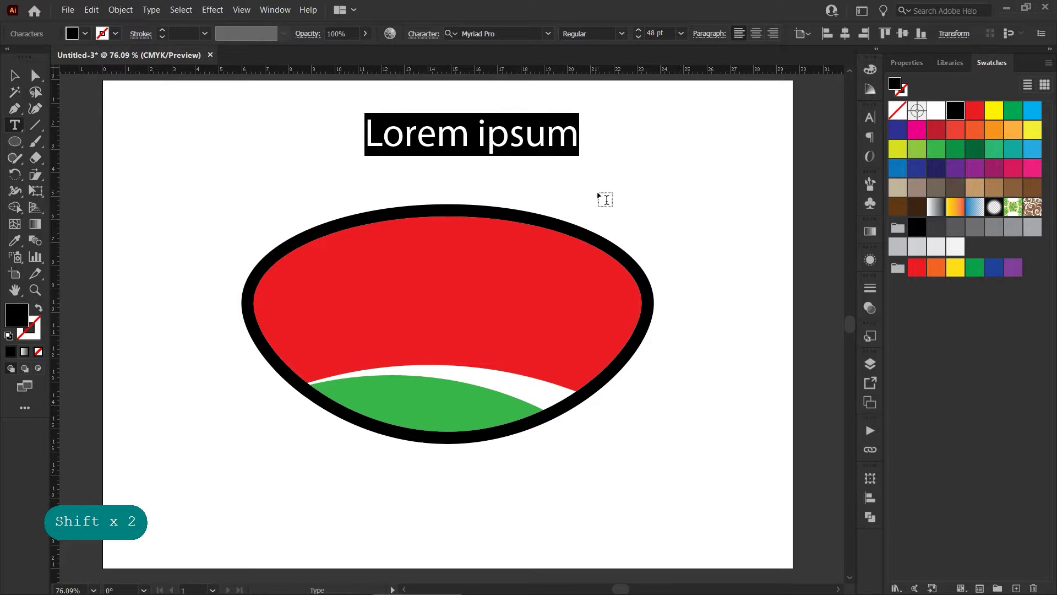
text(Na)
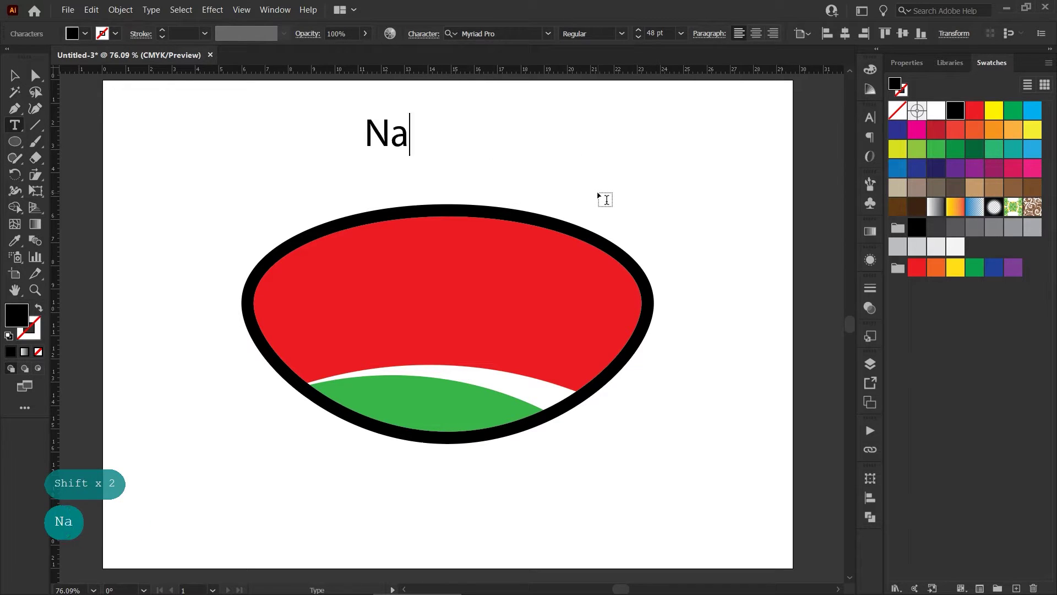
text(ture)
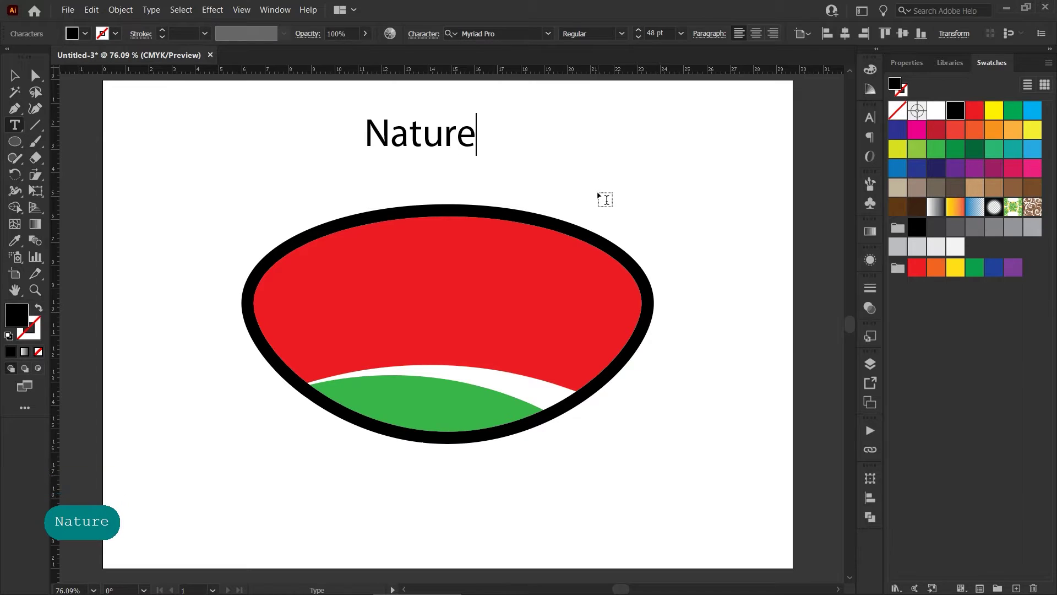
click(15, 80)
click(15, 80)
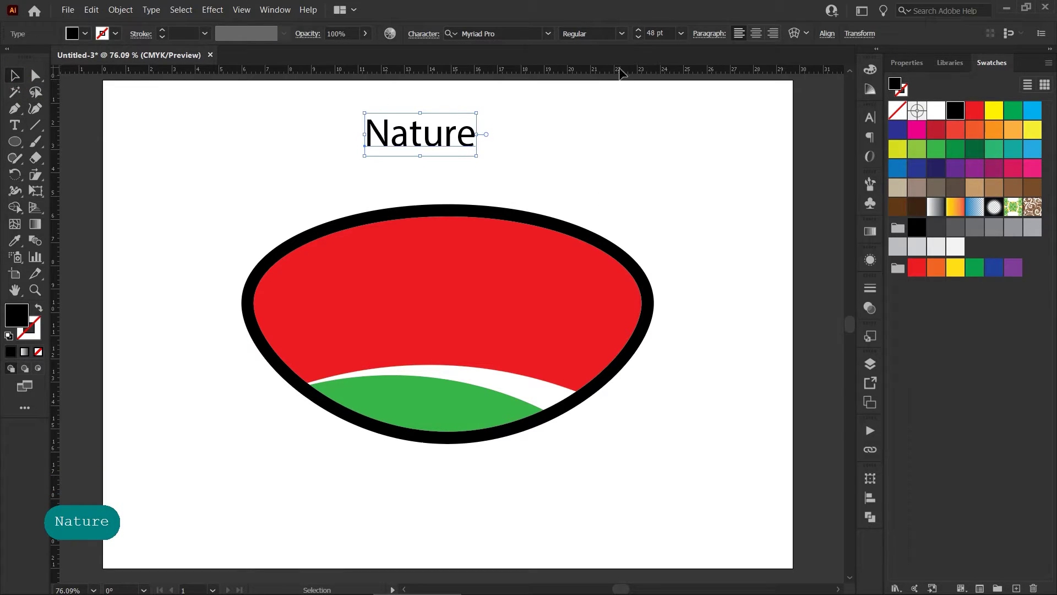
Set the "Nature" text to Franklin Gothic Heavy and enlarge it proportionally to about 80 pt
click(549, 34)
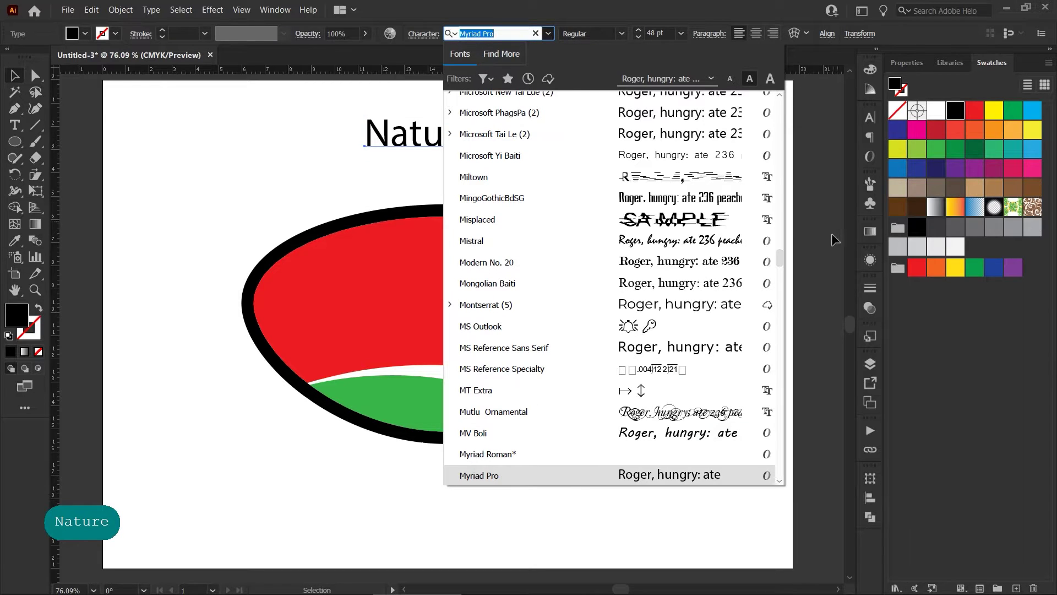
drag(782, 255, 778, 99)
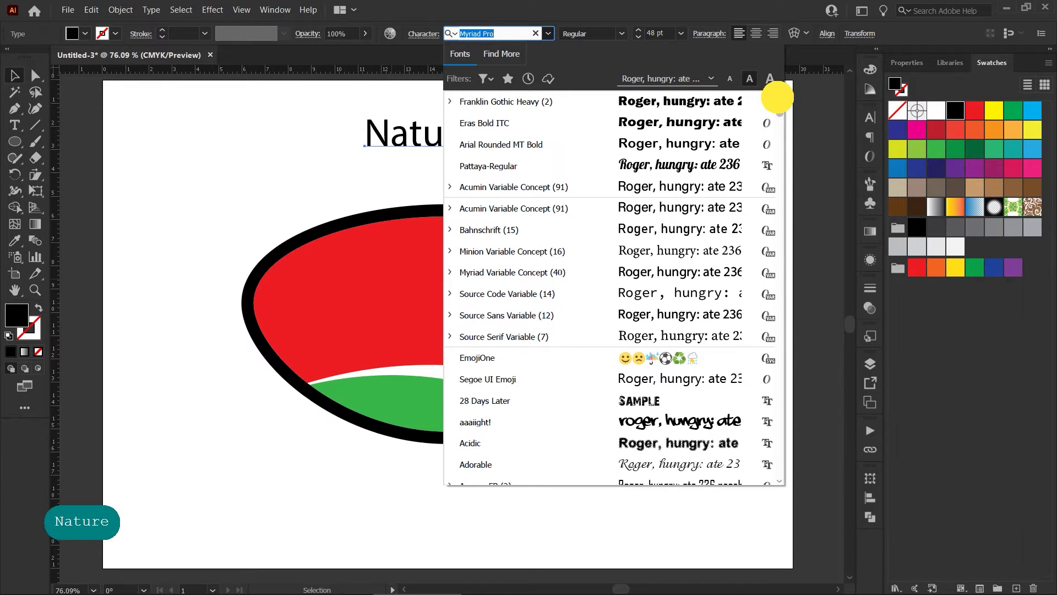
click(713, 112)
drag(491, 135, 531, 160)
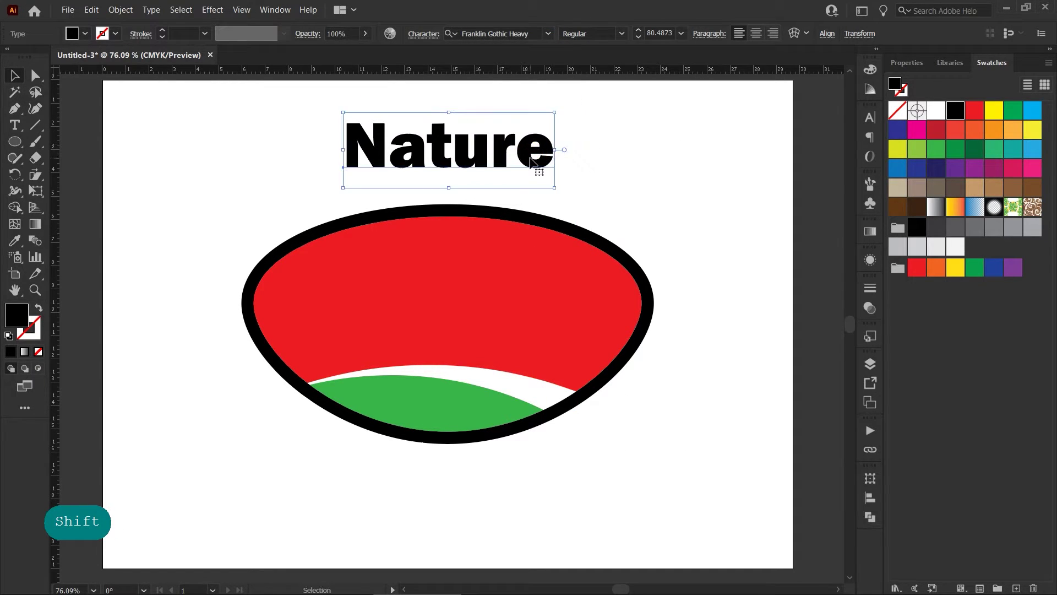
Convert the "Nature" text to outlines and deselect it
right_click(401, 141)
click(426, 238)
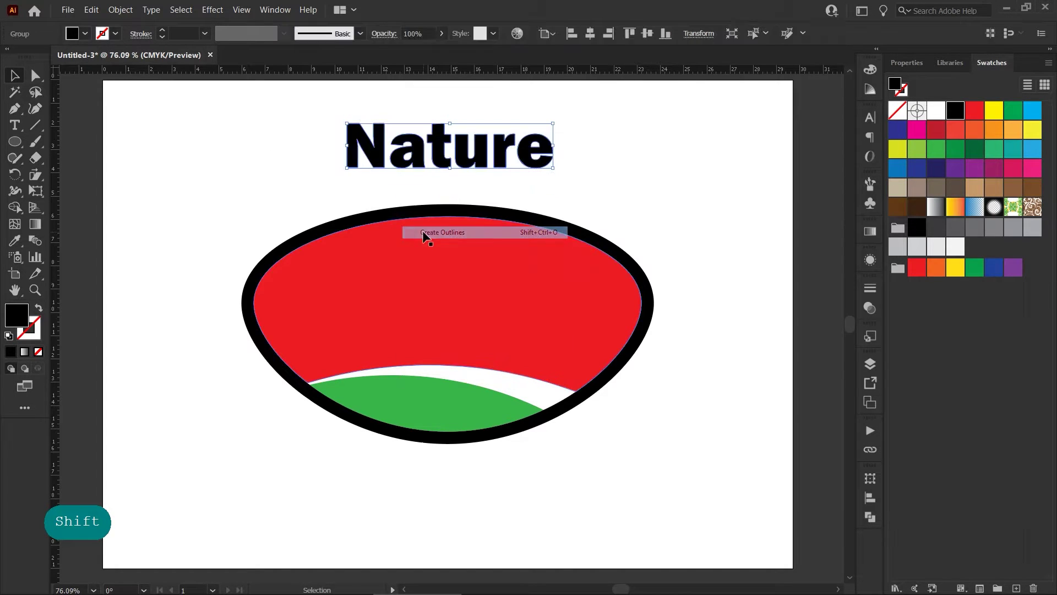
click(614, 185)
Draw a small black rectangle diagonally above the upper right corner of the letter t
drag(433, 136, 541, 267)
drag(21, 145, 52, 142)
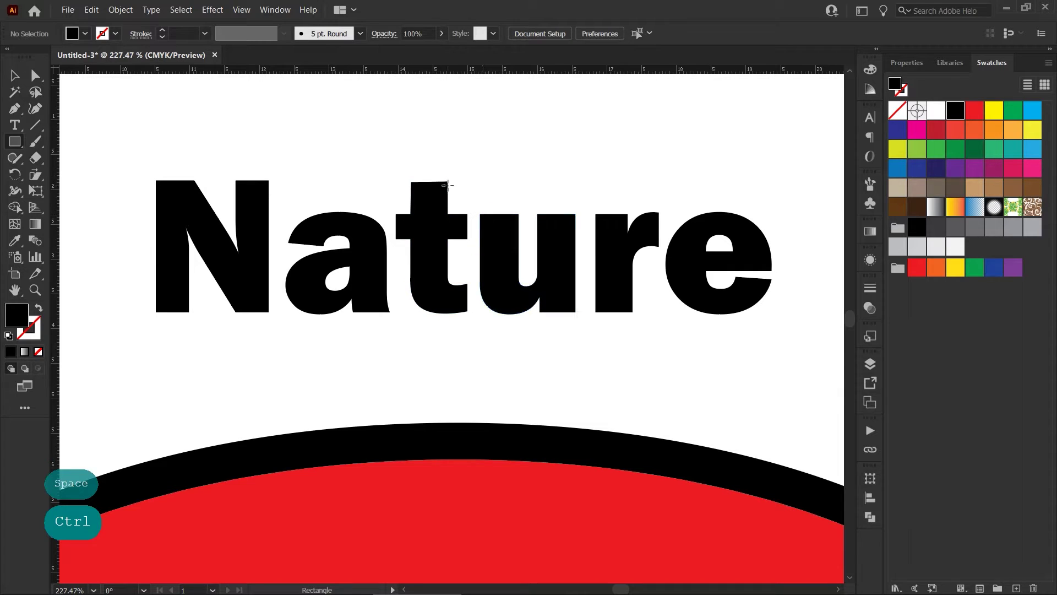
mouse_move(447, 182)
mouse_down()
mouse_move(411, 215)
mouse_move(464, 179)
mouse_move(467, 165)
mouse_up()
click(14, 76)
click(121, 90)
Move the small rectangle down so its lower left corner meets the upper right corner of the t
ctrl+click(560, 179)
key(ctrl+space)
drag(560, 179, 748, 269)
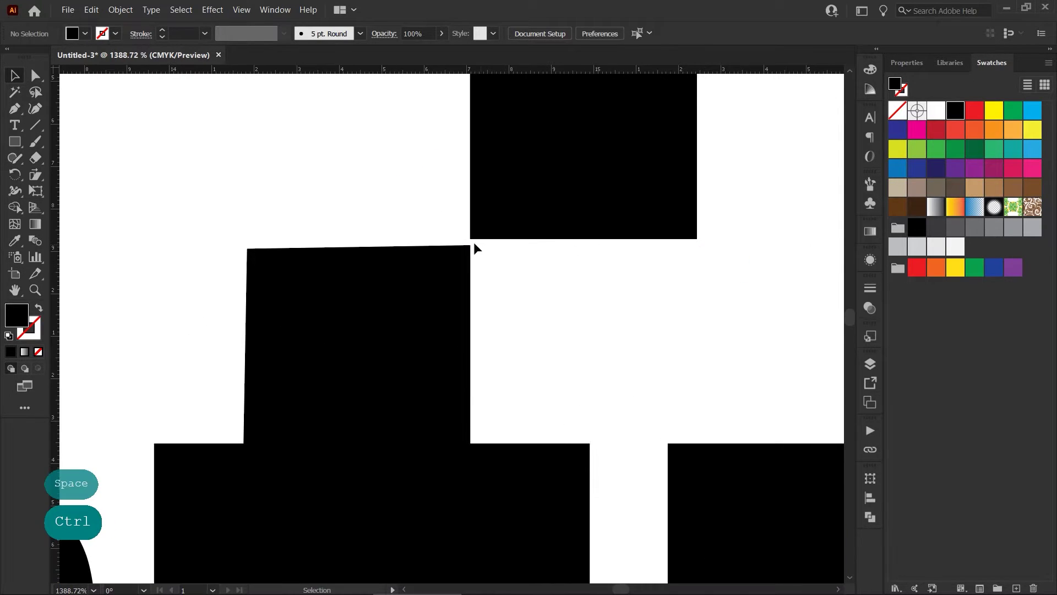
drag(472, 239, 472, 245)
drag(609, 285, 429, 280)
drag(639, 273, 442, 258)
drag(453, 215, 465, 250)
key(ctrl+z)
key(ctrl+space)
drag(609, 244, 544, 219)
drag(609, 234, 568, 237)
drag(577, 235, 565, 235)
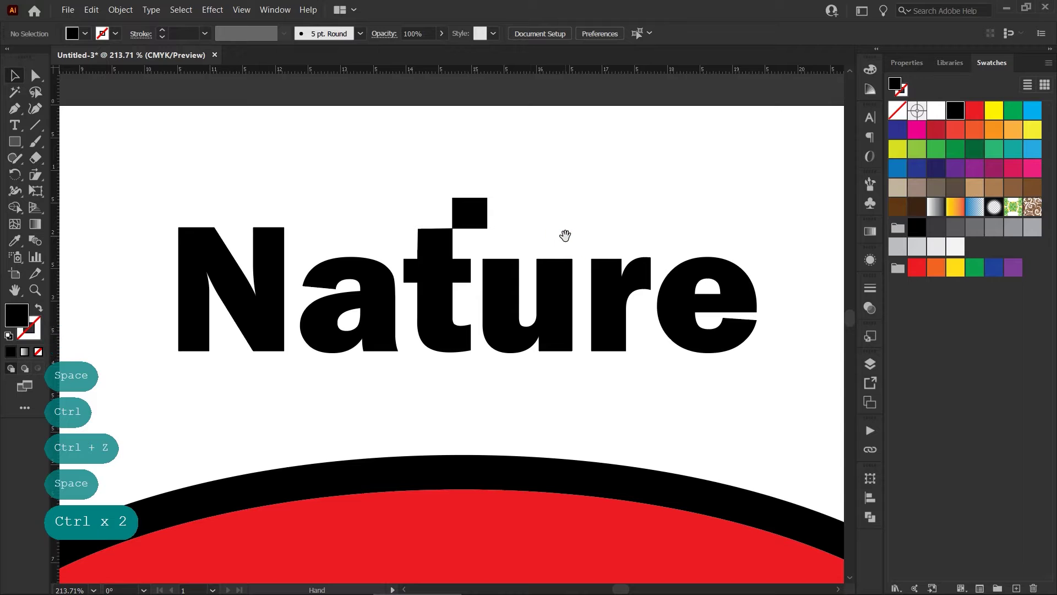
Round the N's inner stem corners, upper-left corners of t and u, two opposite rectangle corners and r's lower-right stem corner to about 0.26 cm
click(35, 76)
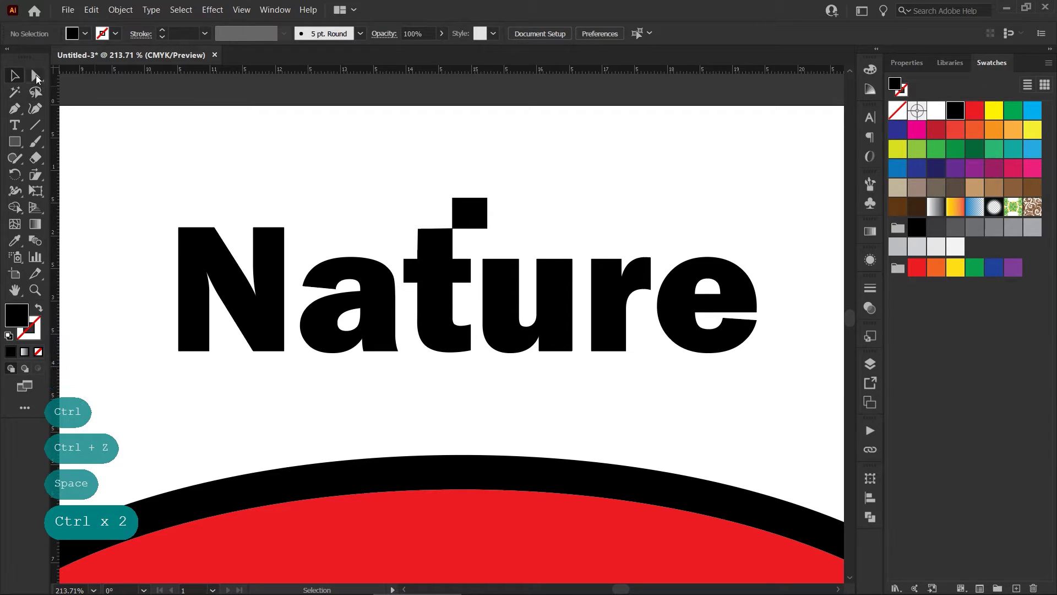
click(254, 228)
shift+click(209, 350)
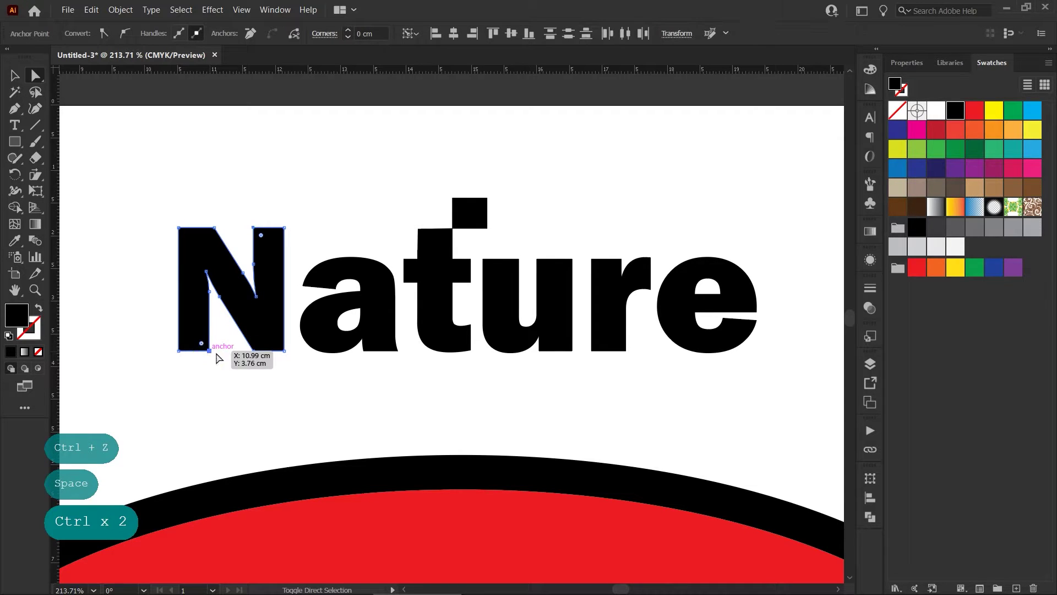
shift+click(418, 229)
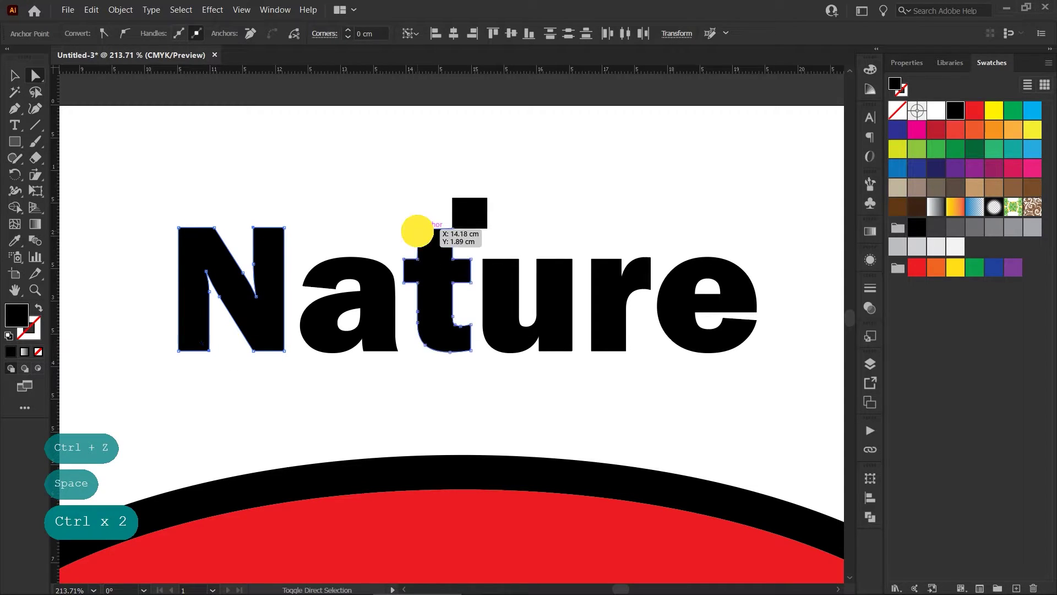
shift+click(453, 198)
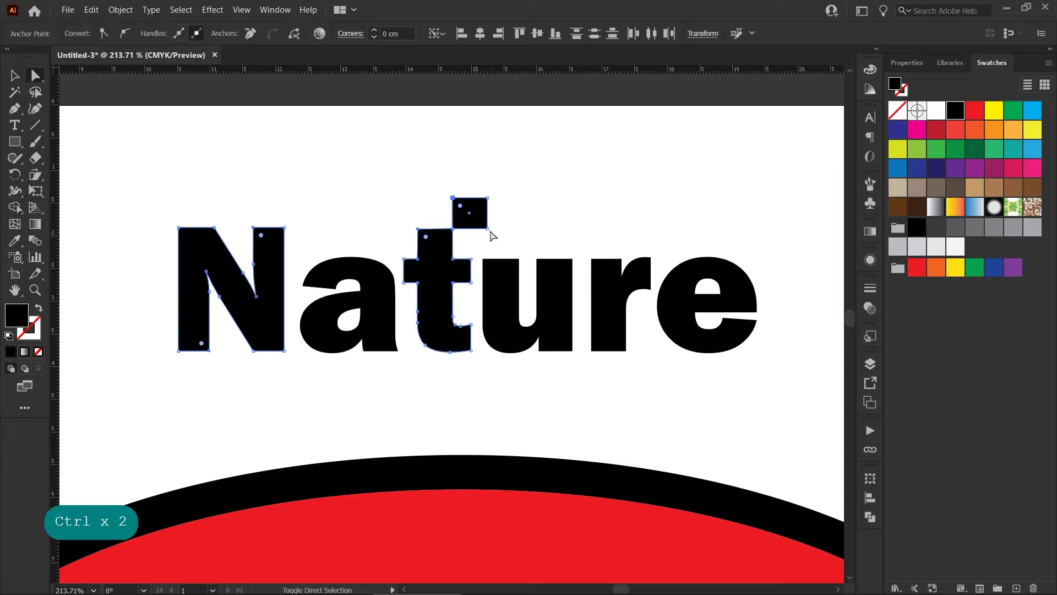
shift+click(489, 229)
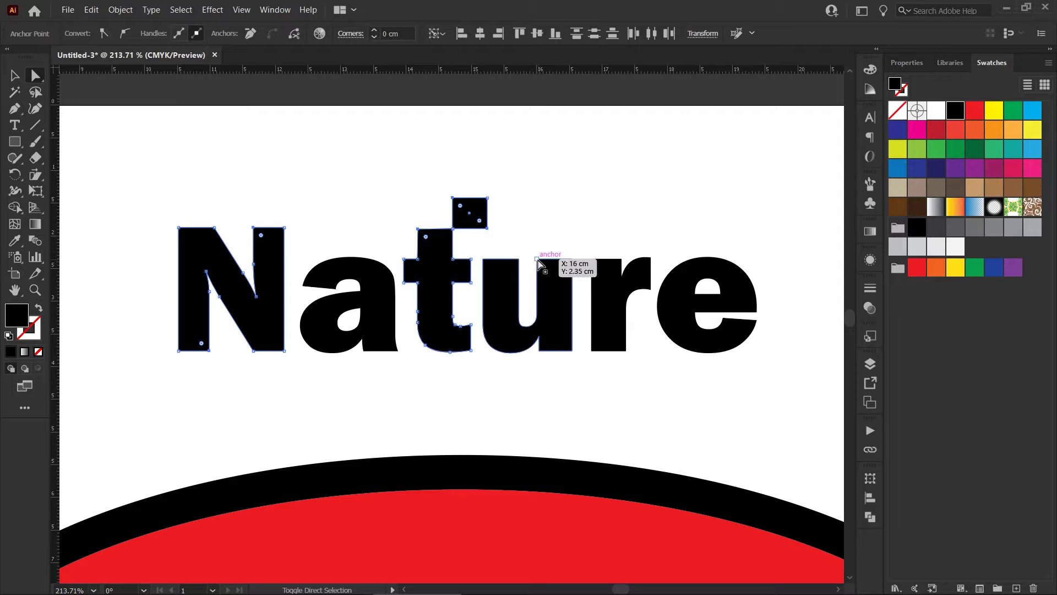
shift+click(483, 259)
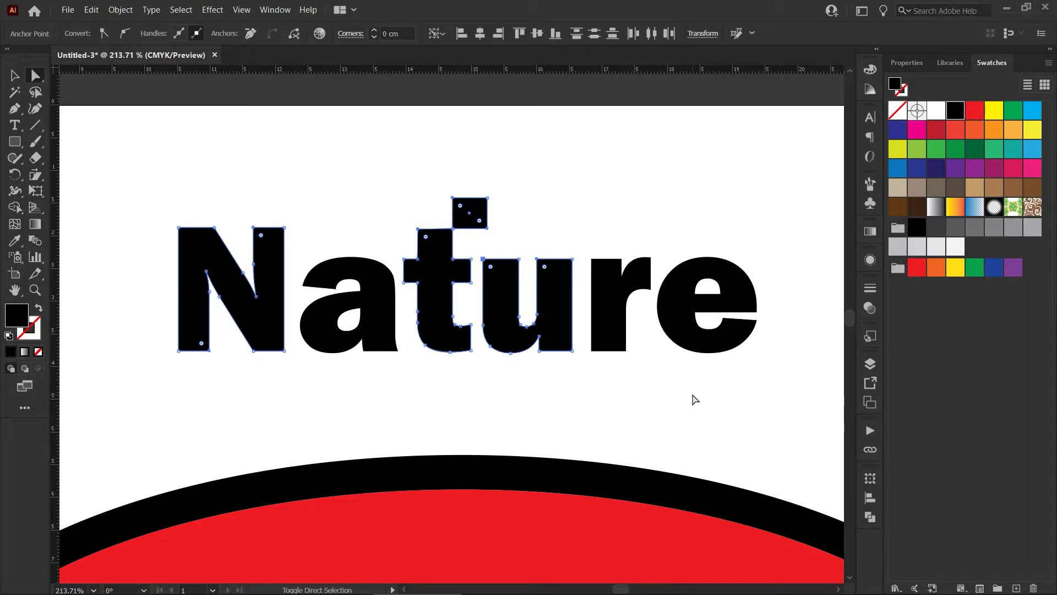
shift+click(592, 258)
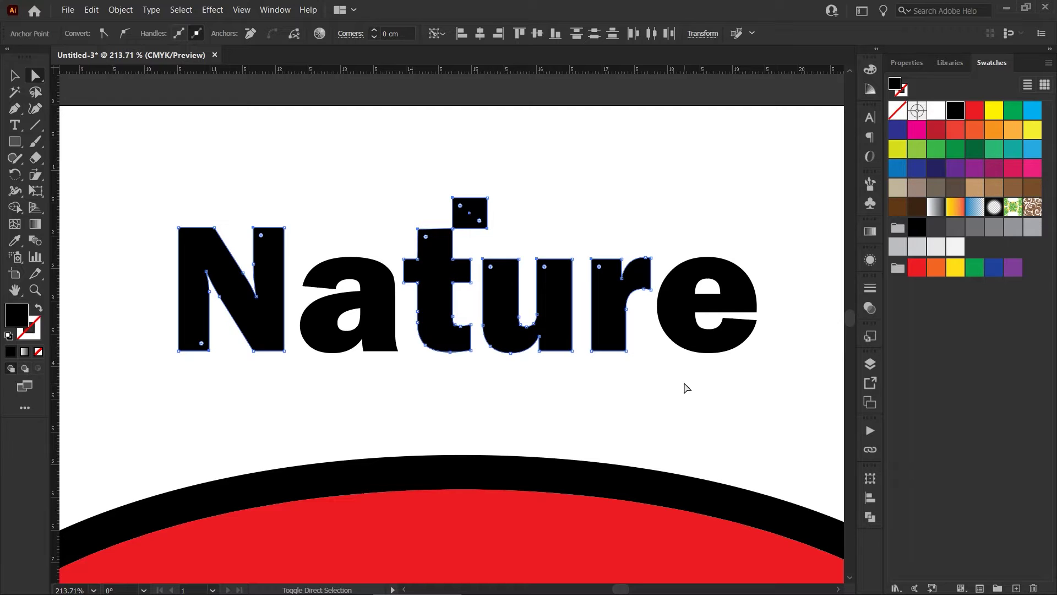
shift+click(591, 259)
shift+click(625, 349)
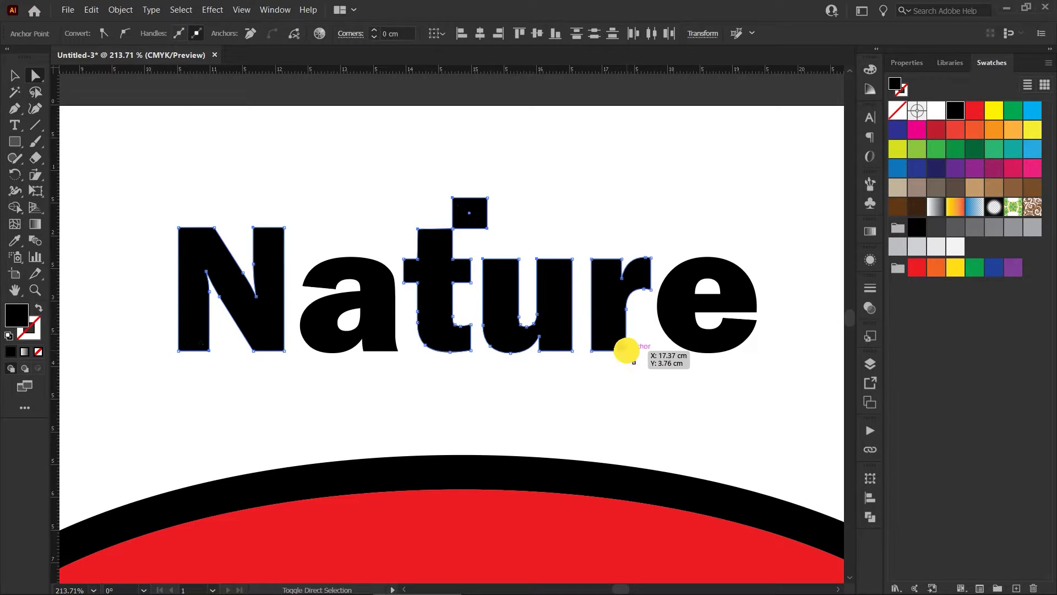
drag(620, 344, 612, 329)
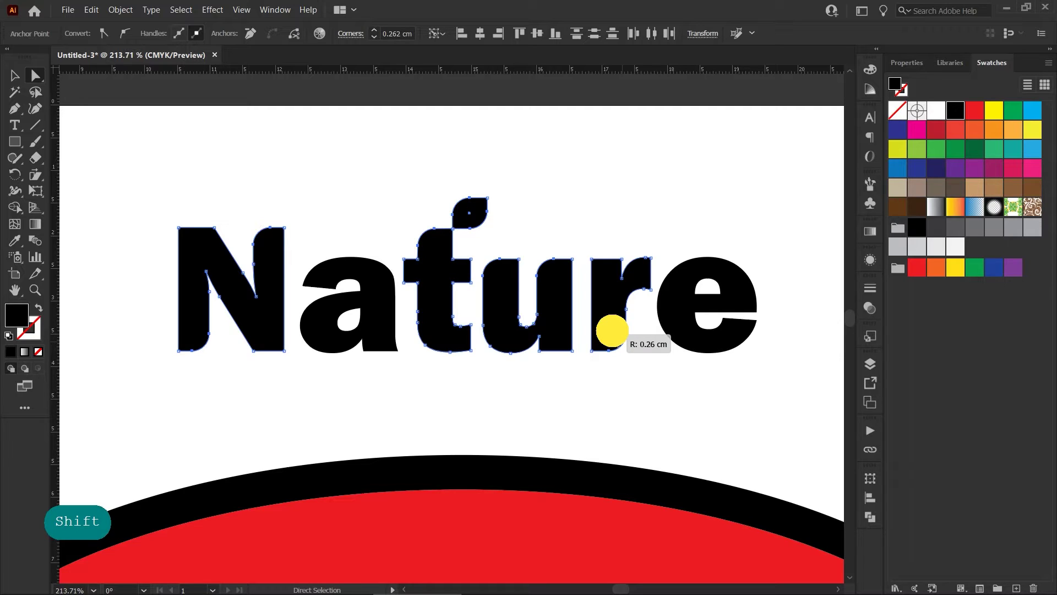
drag(612, 330, 611, 331)
click(521, 242)
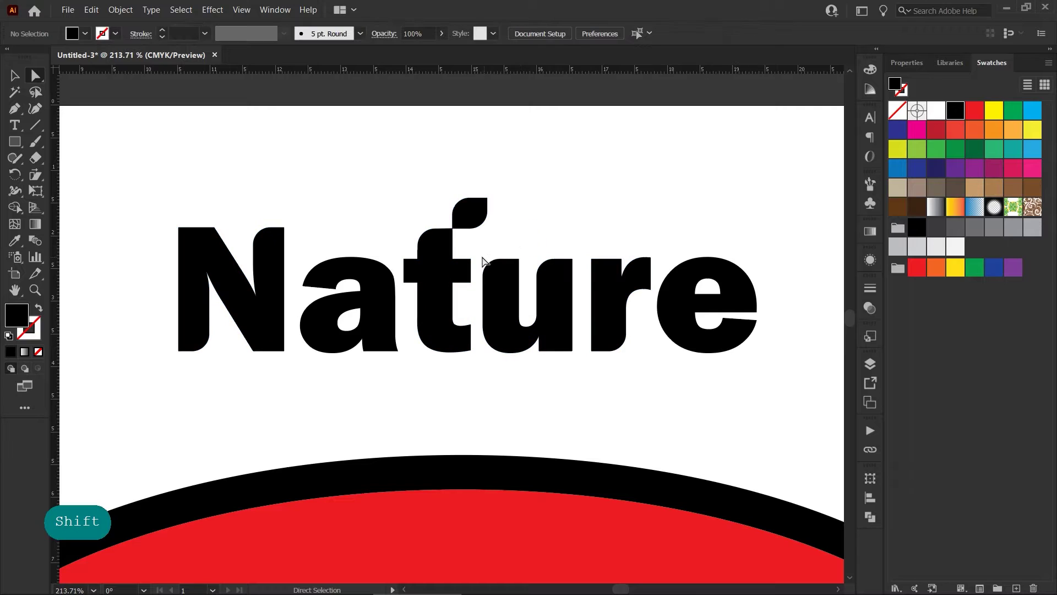
Reset the upper-left corner of the u's left stem to a sharp corner with 0 cm radius and deselect the letter
shift+click(492, 268)
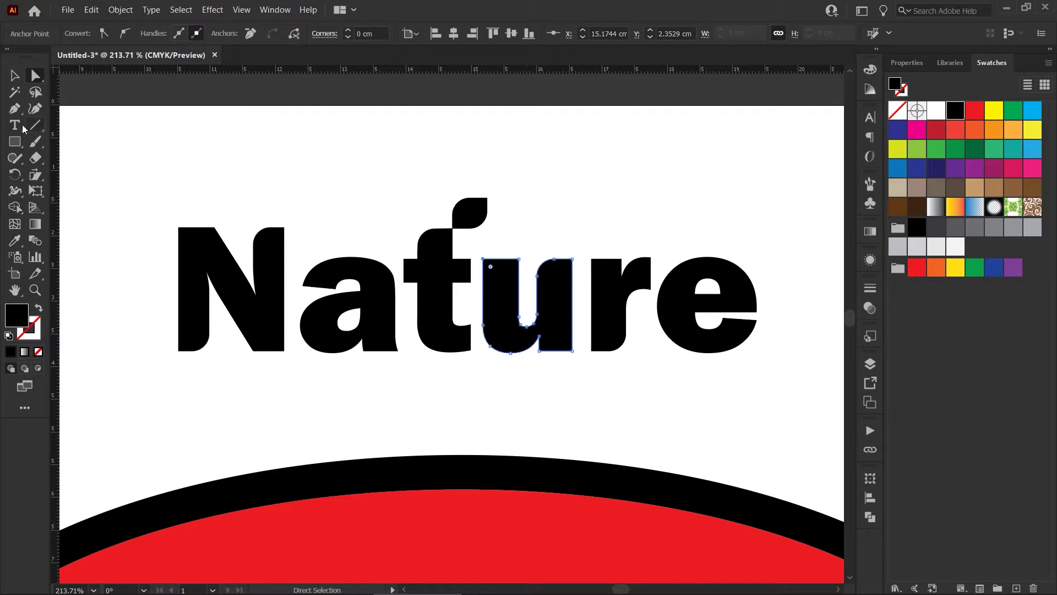
click(15, 77)
click(340, 166)
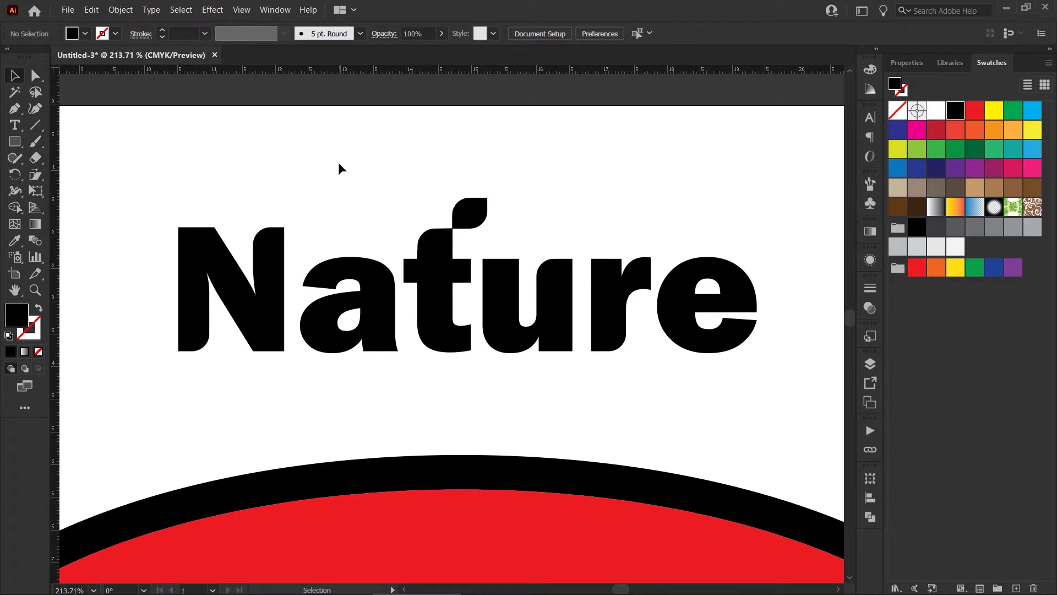
Unite all the "Nature" letters and the leaf shape above the t with Pathfinder
drag(145, 171, 793, 386)
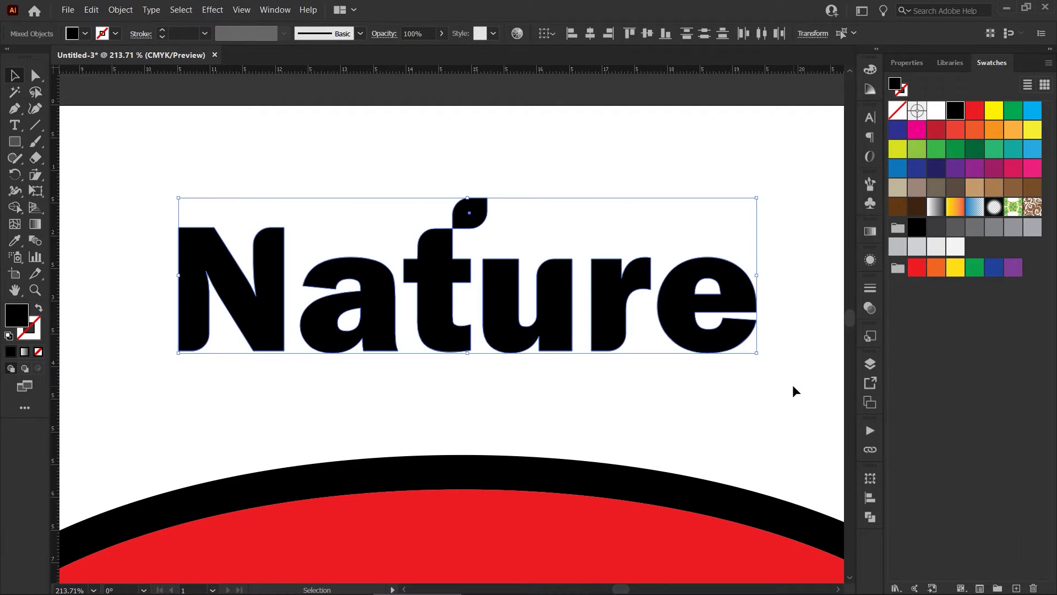
click(870, 516)
click(709, 509)
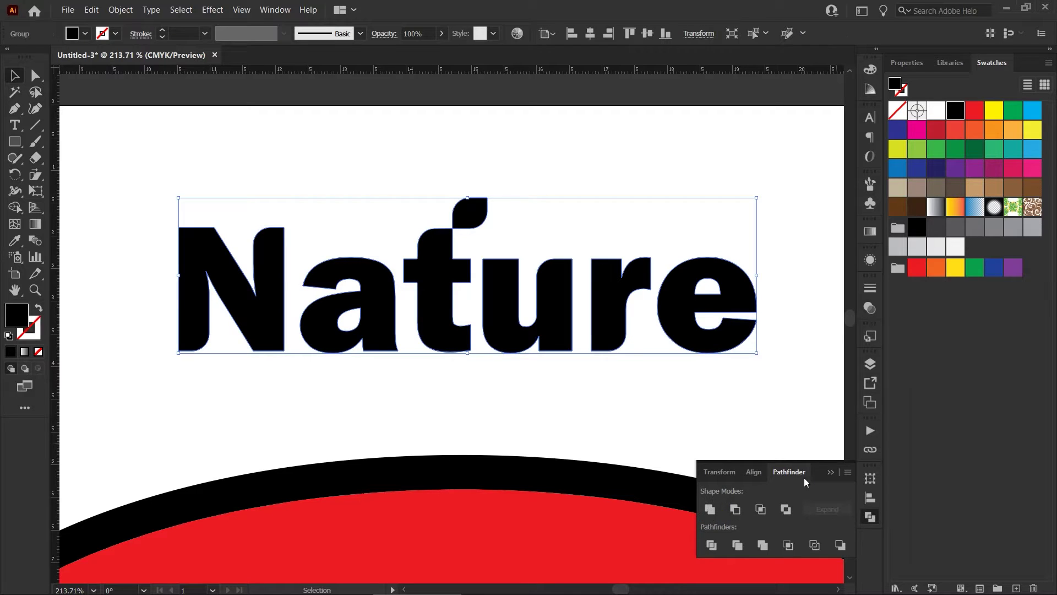
click(830, 474)
click(686, 417)
Position the united "Nature" lettering over the red area of the emblem and fill it with white
drag(697, 360, 667, 431)
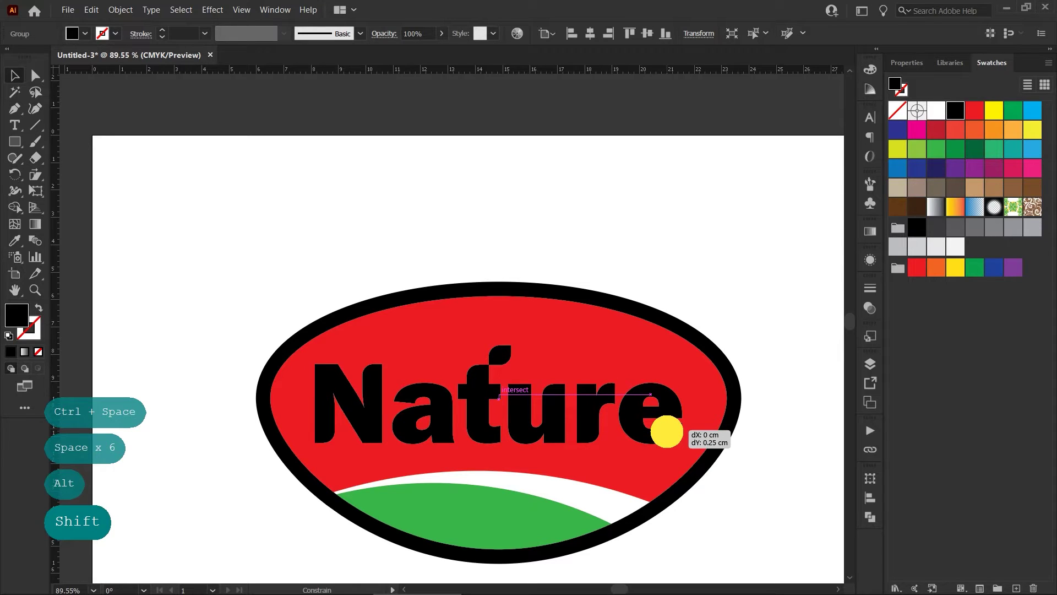
drag(667, 430, 667, 431)
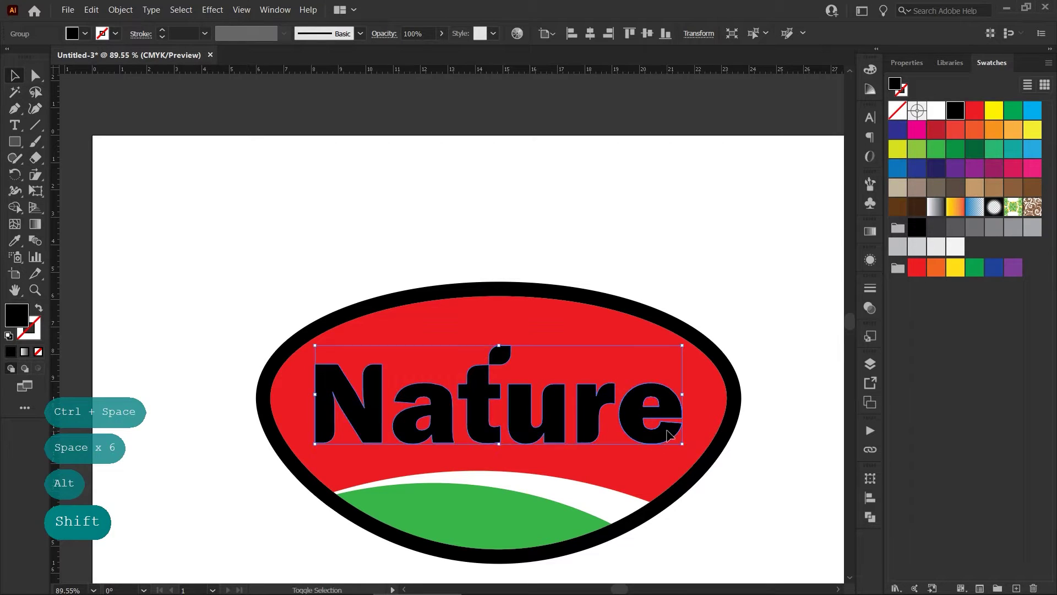
click(936, 110)
click(742, 282)
drag(742, 282, 728, 163)
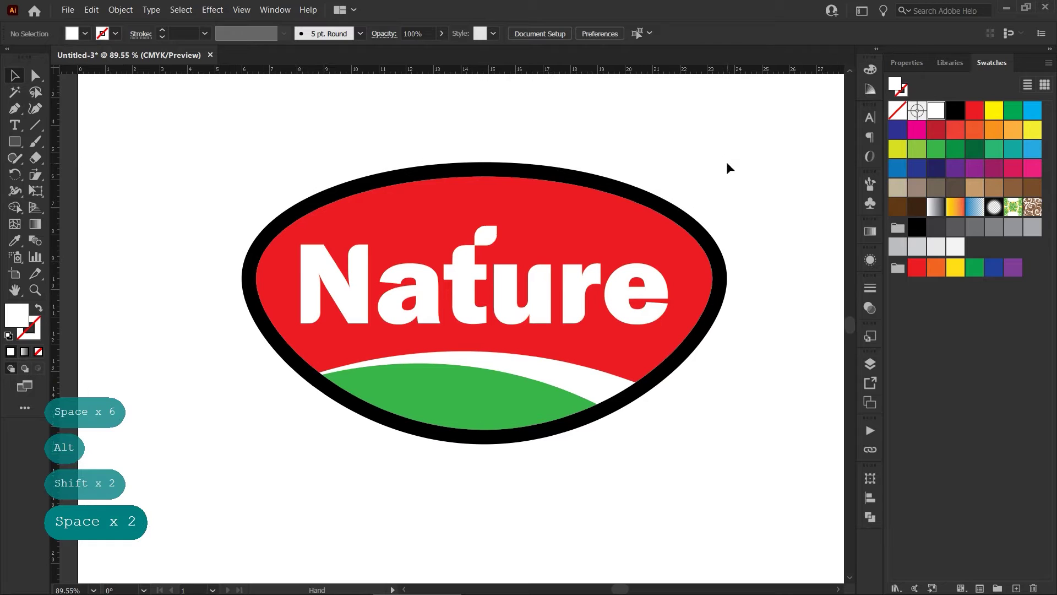
click(650, 310)
click(672, 426)
click(587, 376)
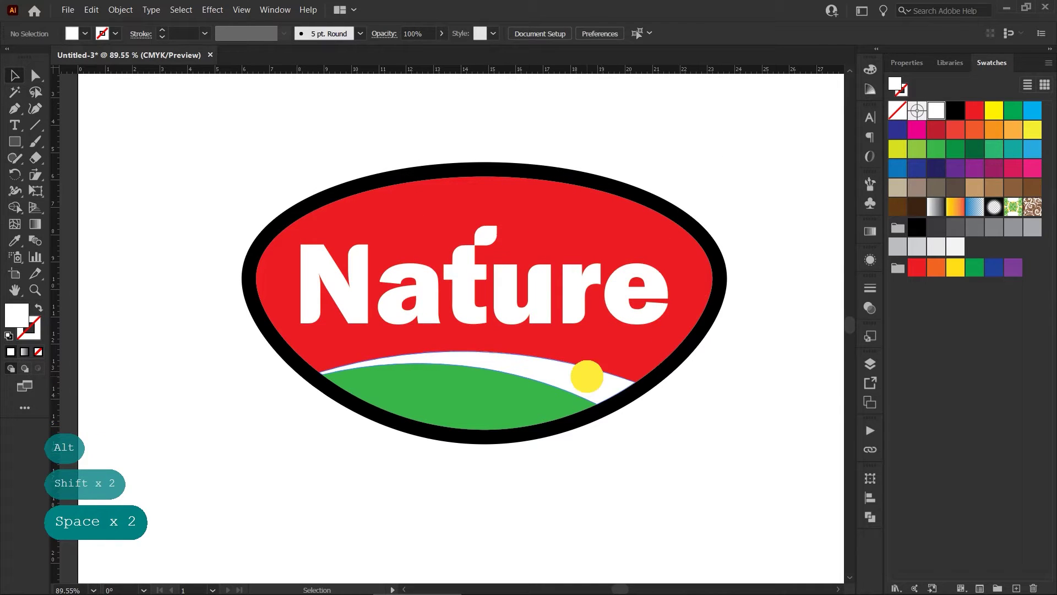
shift+click(593, 346)
click(643, 443)
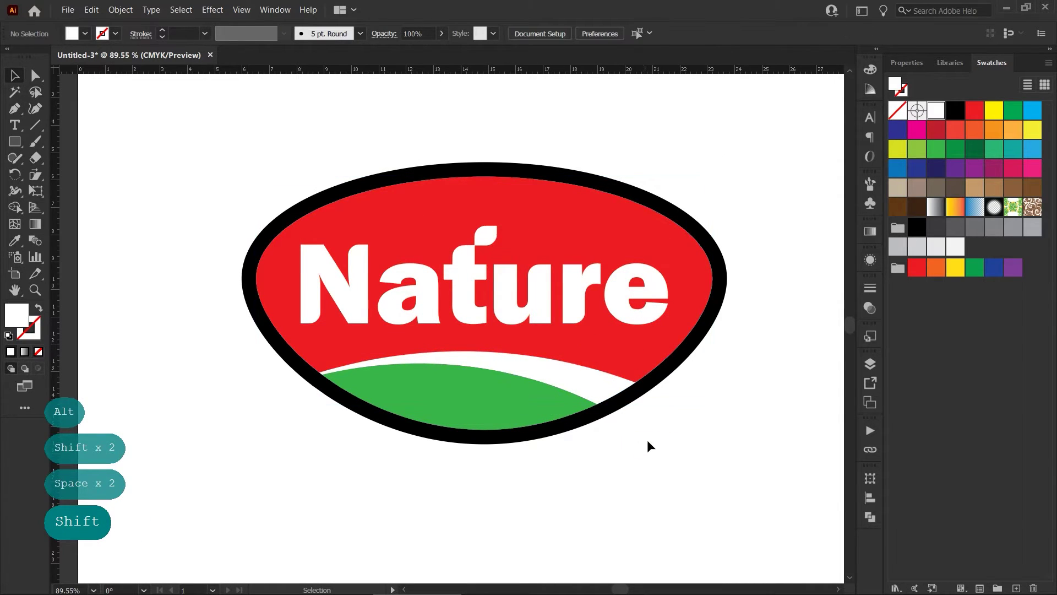
Group the black, red, white and green emblem shapes without the "Nature" lettering
drag(658, 439, 564, 362)
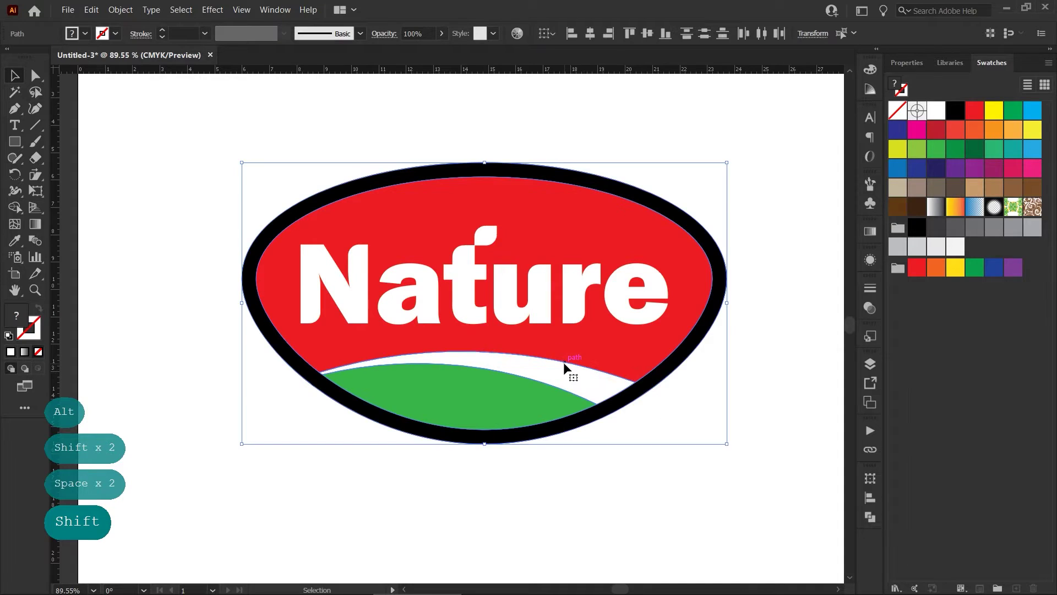
right_click(563, 362)
click(576, 432)
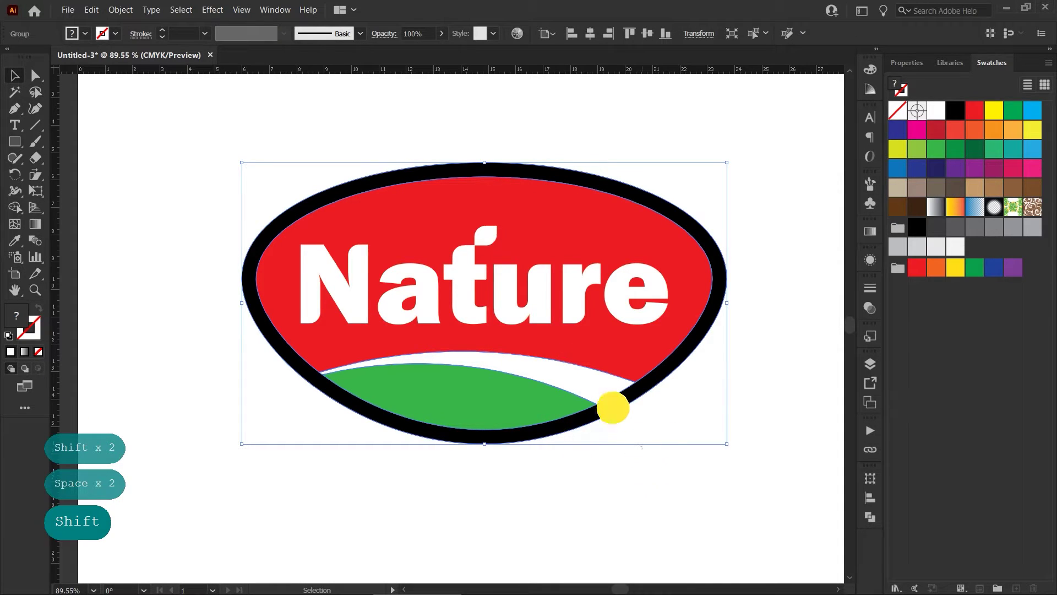
Align the emblem group and the "Nature" lettering horizontally to the centre of the artboard
click(907, 62)
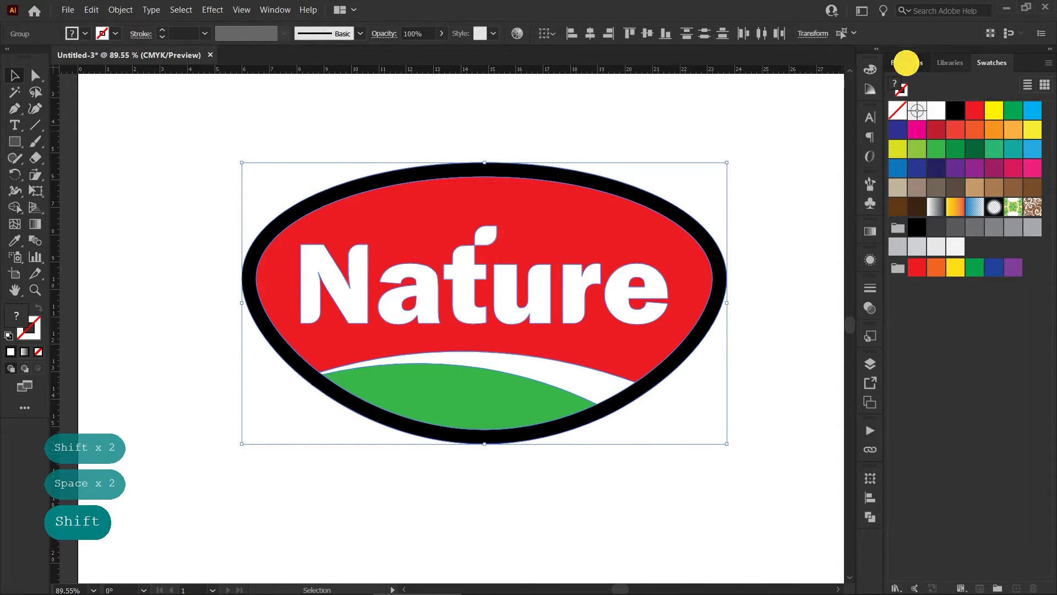
click(909, 334)
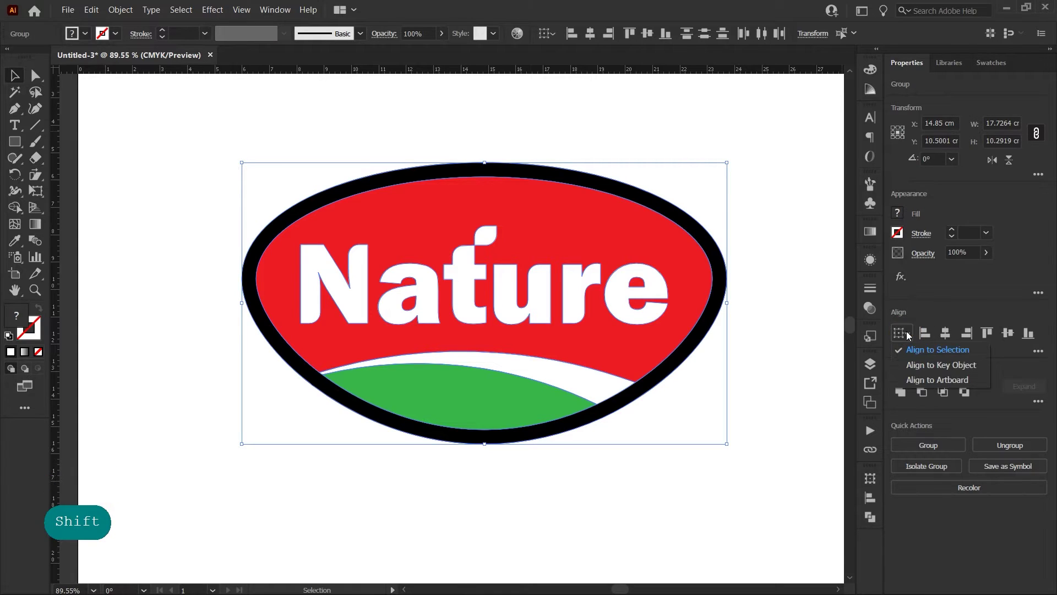
click(913, 370)
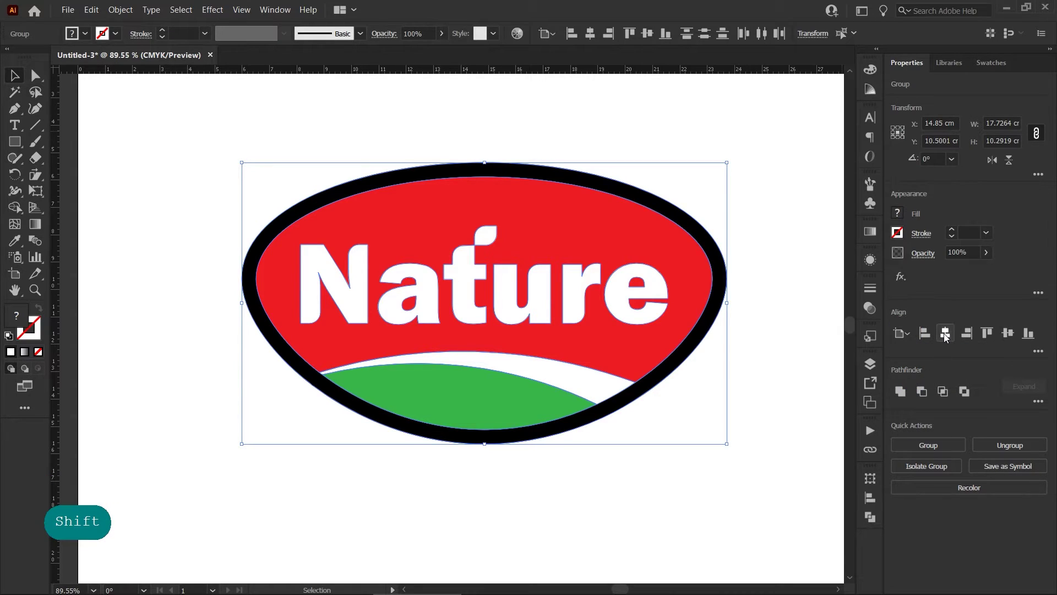
click(785, 333)
Enlarge the "Nature" lettering proportionally to about 13.86 cm wide and nudge it up six increments within the red area
drag(656, 305, 682, 278)
shift+click(676, 276)
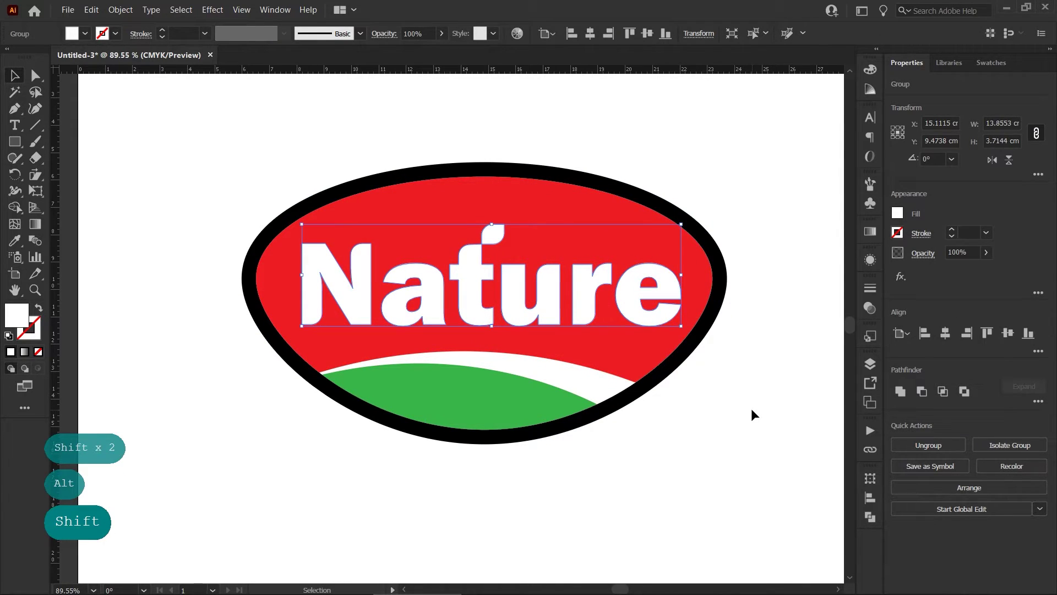
key(Up)
key(Up)
key(Up)
key(Up)
key(Up)
key(Up)
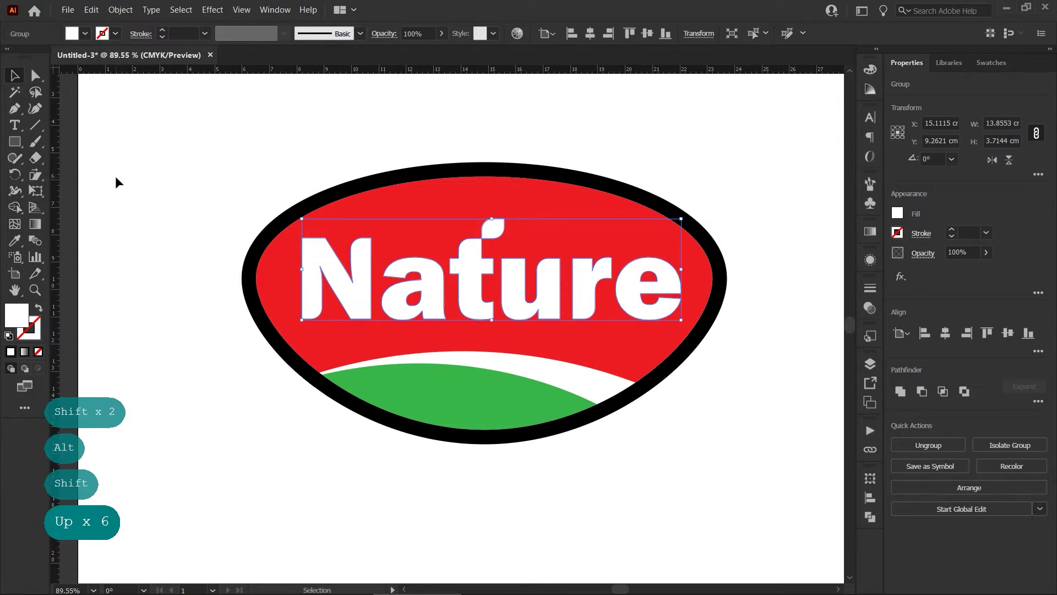
Shear the "Nature" lettering horizontally so it slants slightly to the right, about 14.06 cm wide, and deselect it
drag(37, 173, 66, 190)
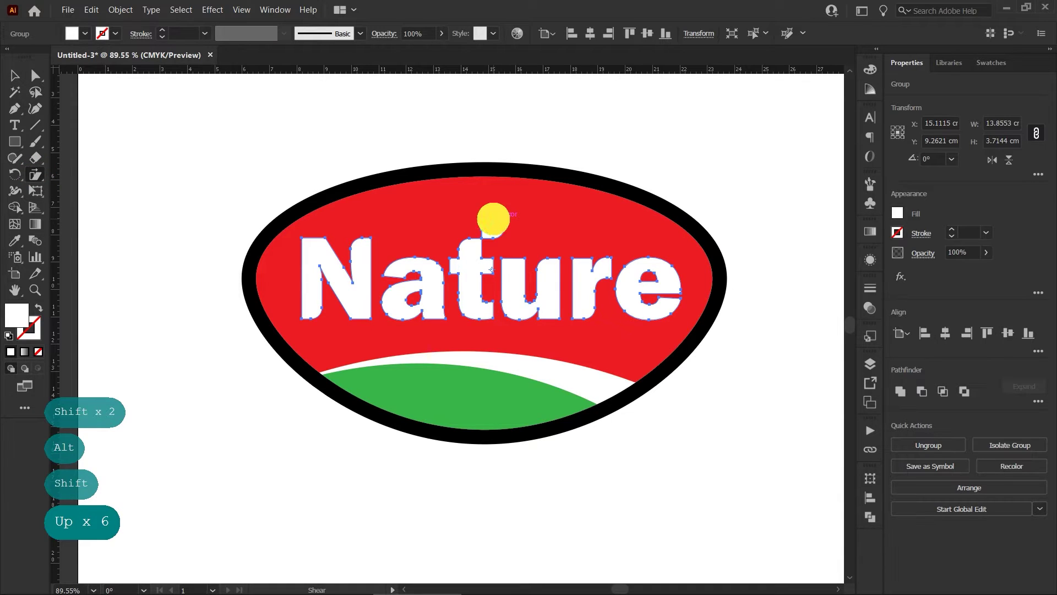
mouse_move(493, 219)
mouse_down()
mouse_move(515, 214)
mouse_move(501, 218)
mouse_up()
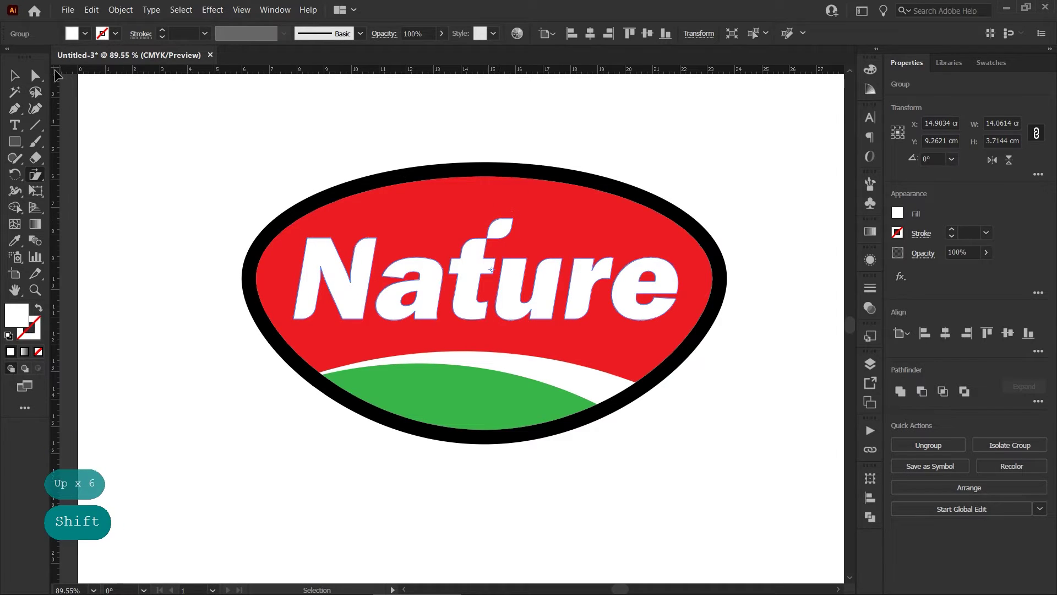
click(14, 76)
click(158, 105)
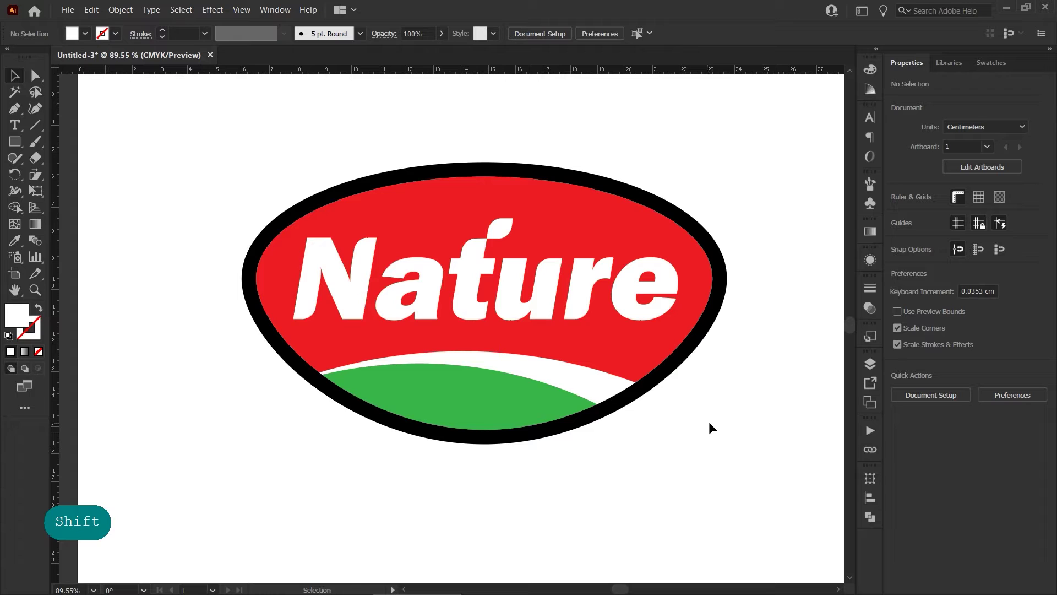
Shift the slanted "Nature" lettering one net increment right and one increment down within the emblem, and deselect it
click(637, 314)
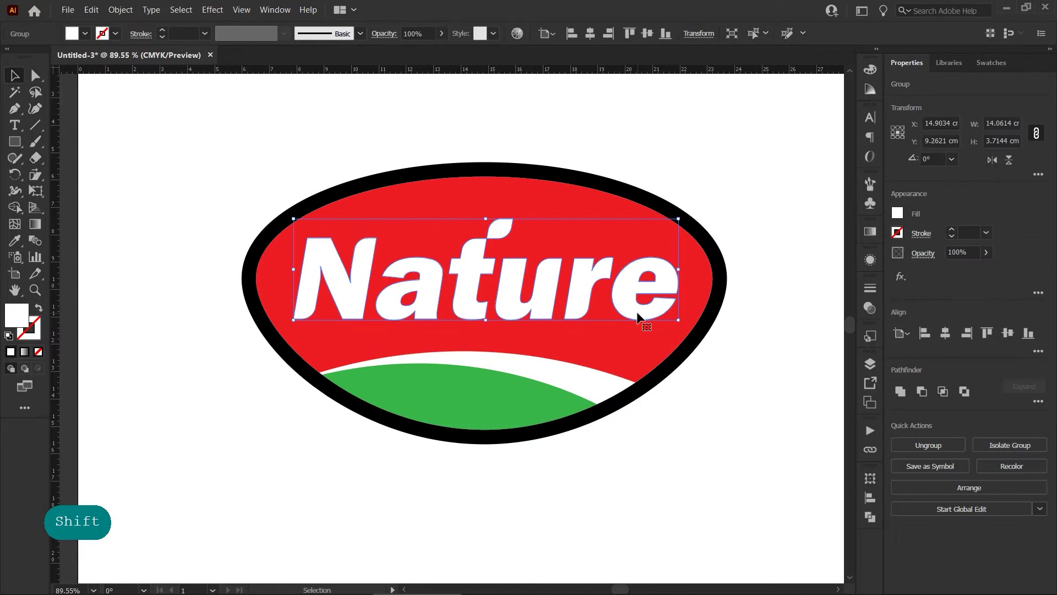
key(Right)
key(Right)
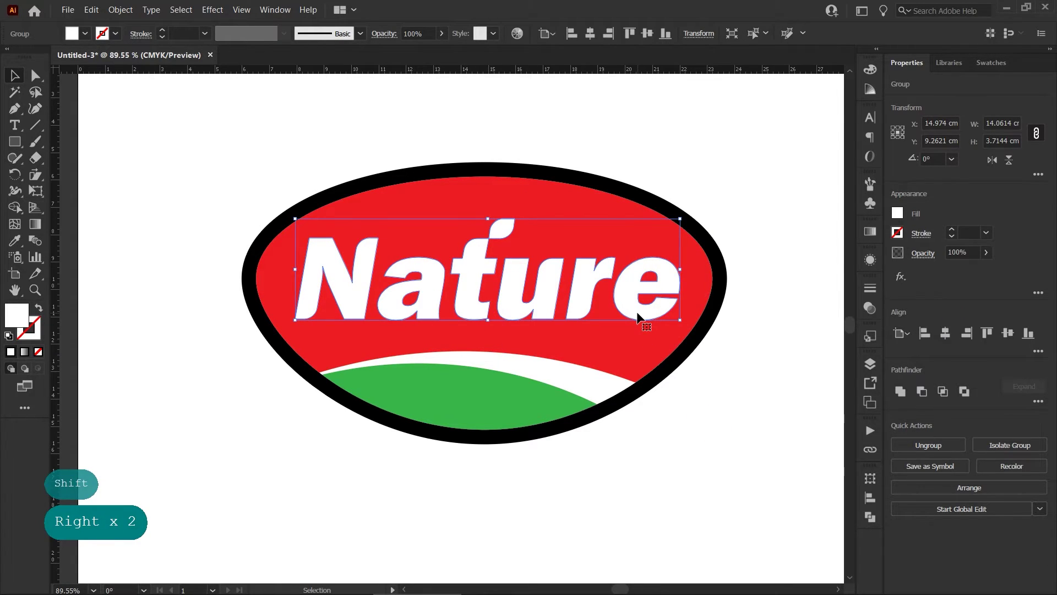
key(Left)
click(660, 420)
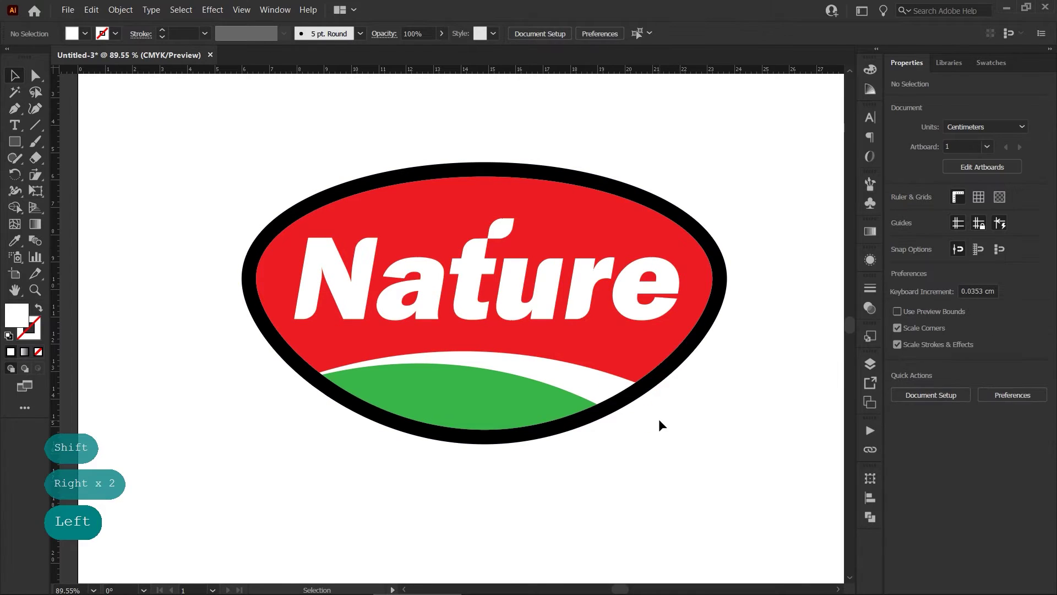
click(642, 320)
key(Down)
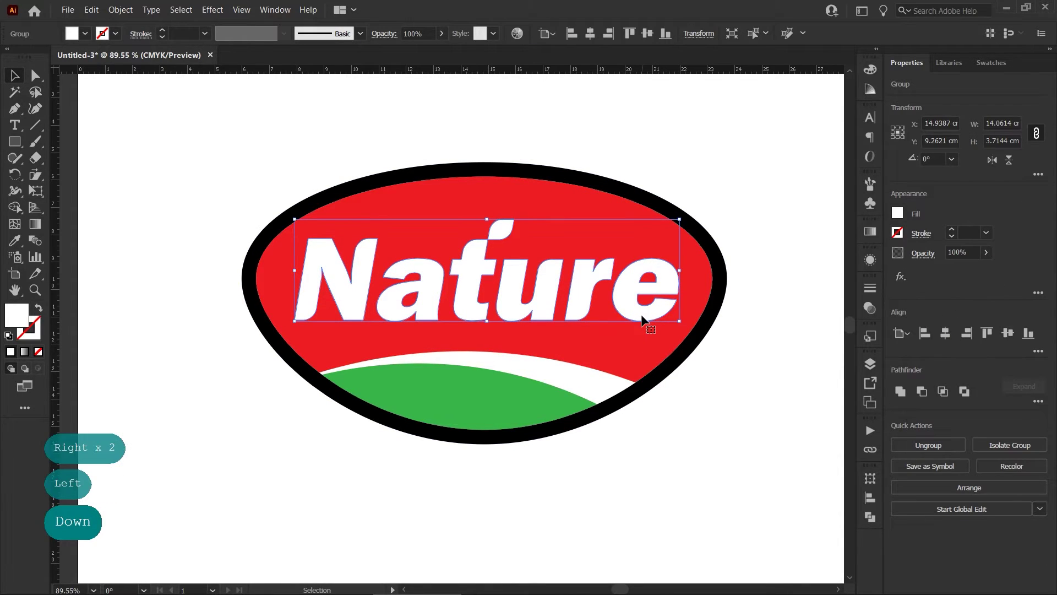
click(697, 402)
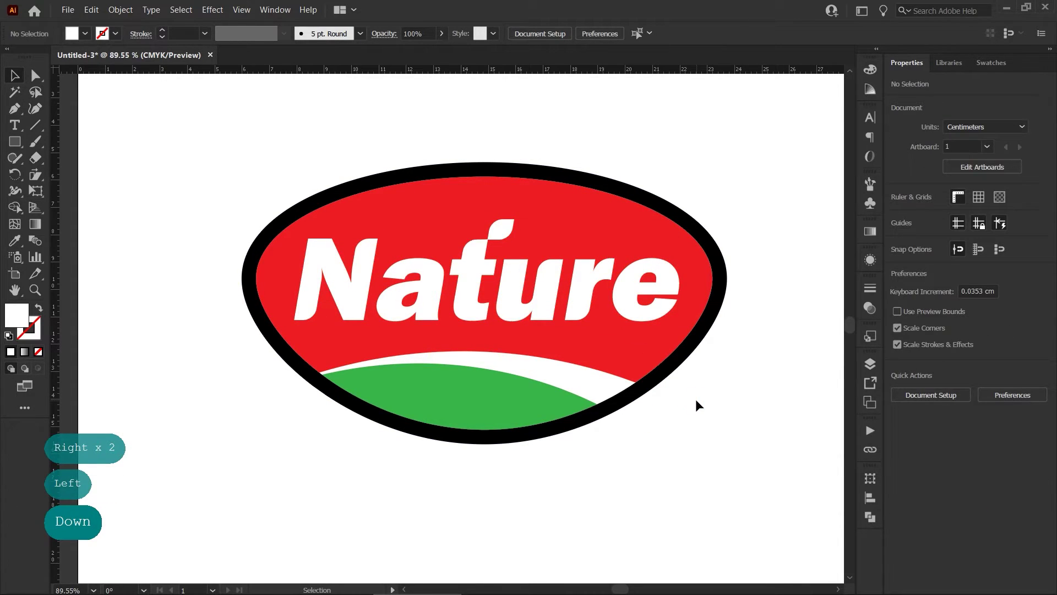
key(ctrl+space)
drag(694, 397, 657, 370)
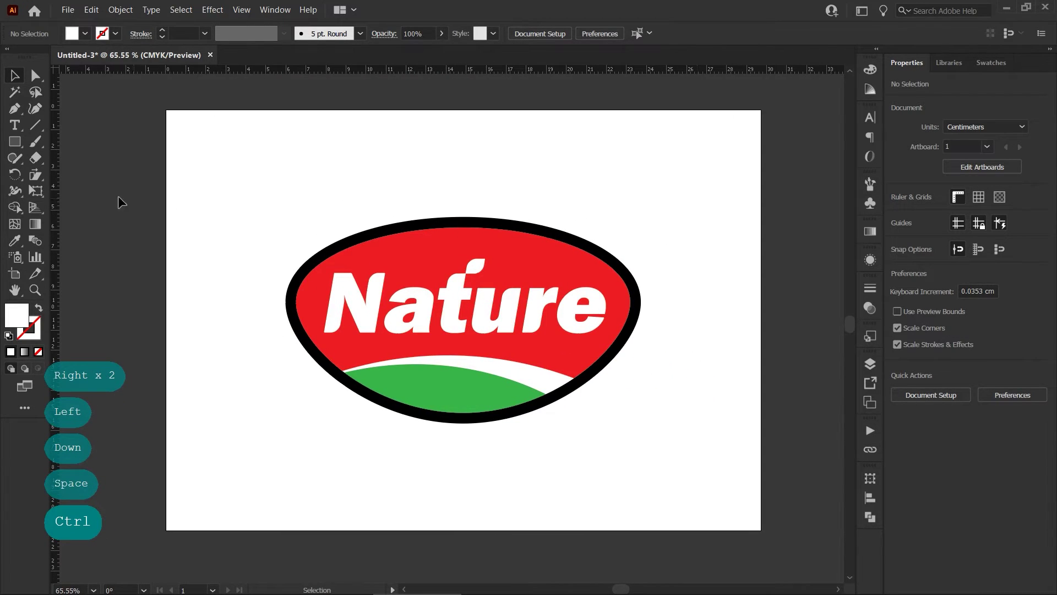
Draw a 29.7 × 21 cm rectangle covering the whole artboard and send it behind the emblem
click(18, 145)
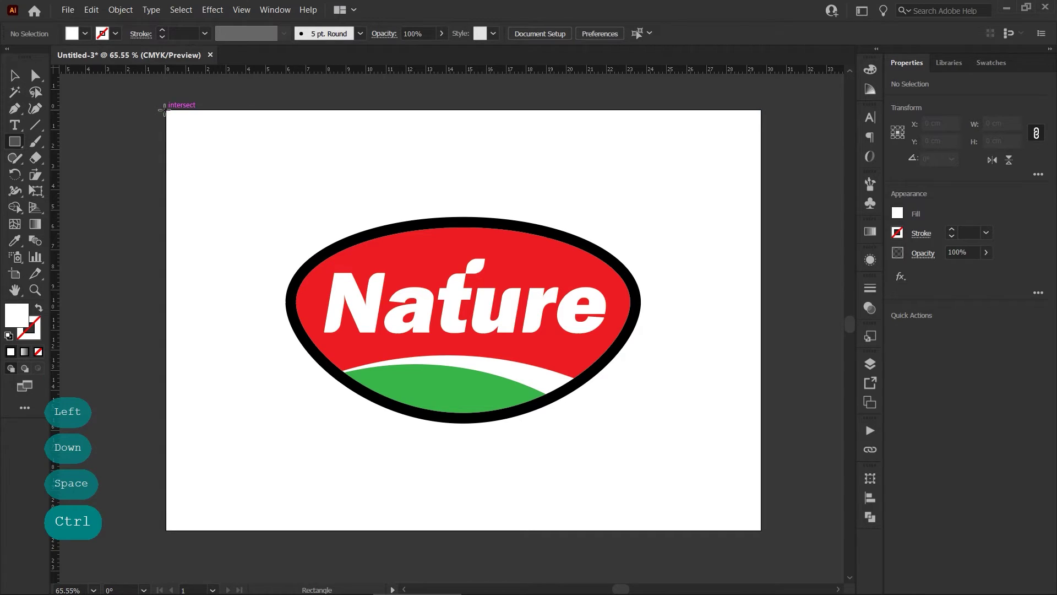
mouse_move(166, 110)
mouse_down()
mouse_move(594, 423)
mouse_move(760, 518)
mouse_move(761, 531)
mouse_up()
click(14, 75)
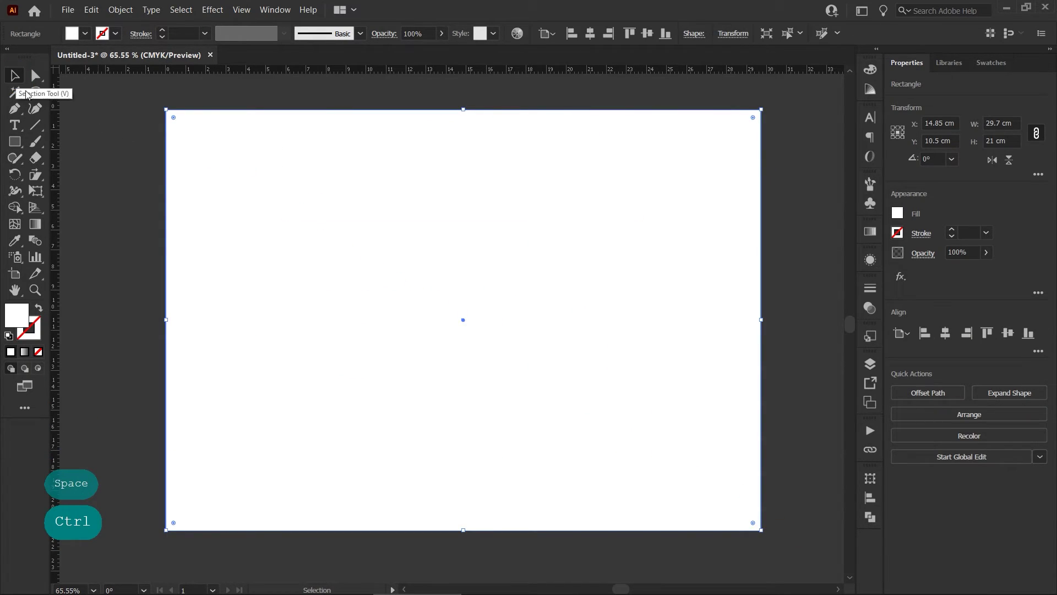
key(ctrl+shift+bracketleft)
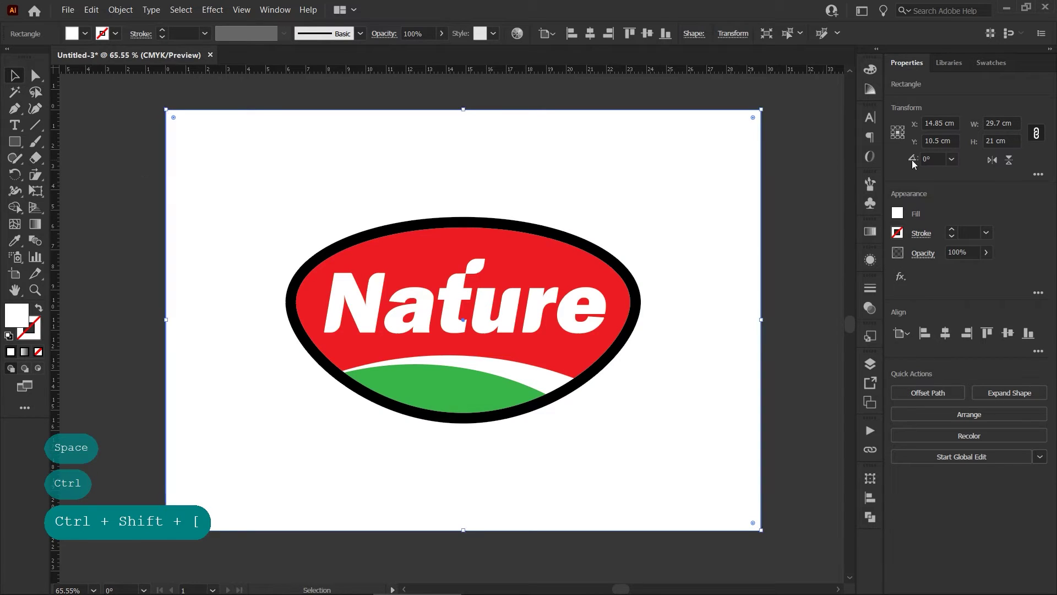
Fill the background rectangle with the dark green swatch and lock it
click(897, 213)
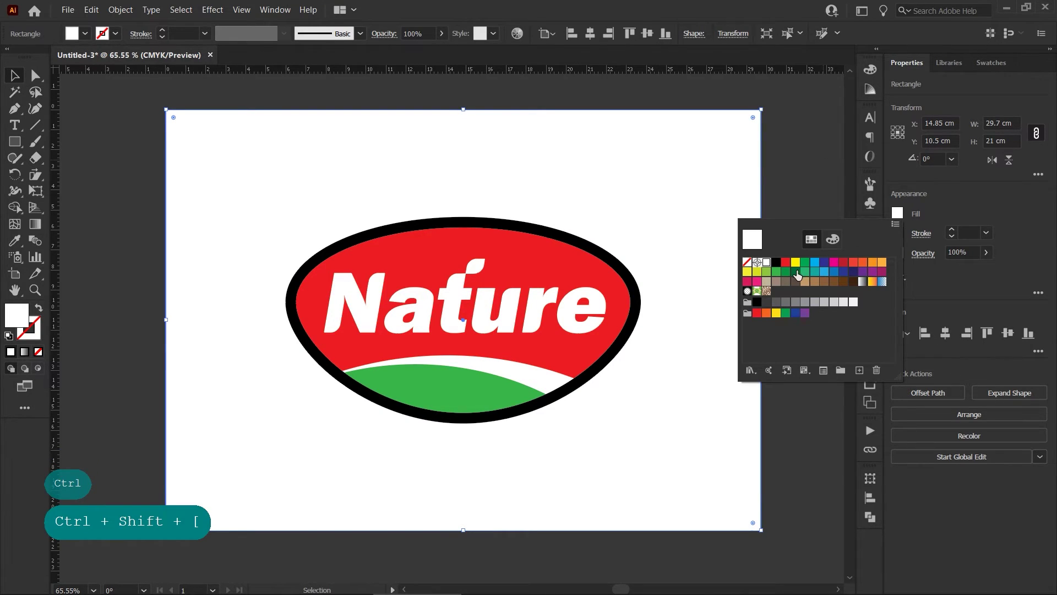
click(795, 271)
click(705, 197)
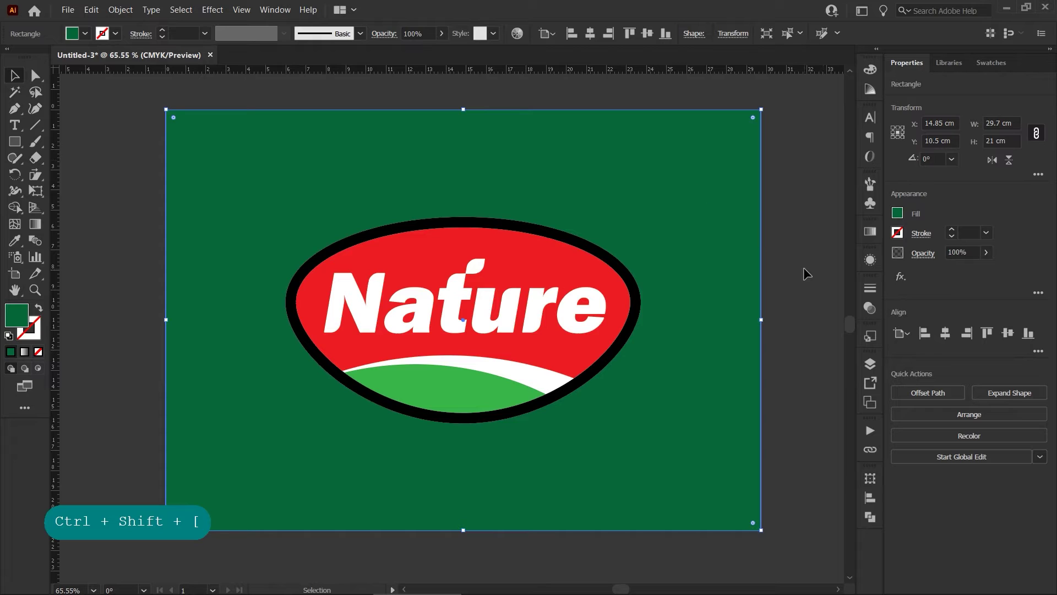
key(ctrl+2)
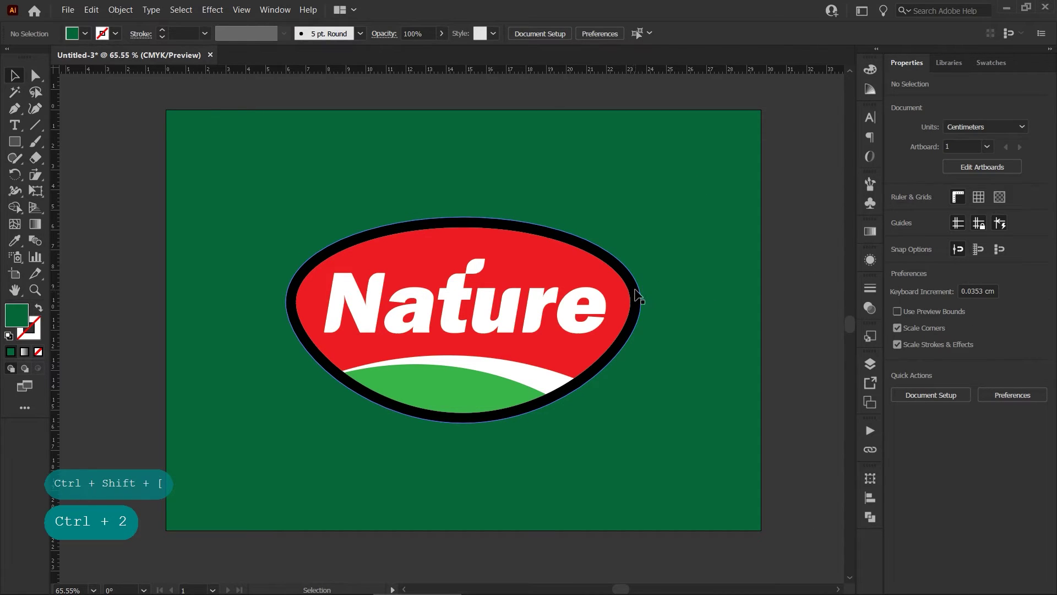
Ungroup the emblem shapes and deselect them
click(637, 300)
click(898, 214)
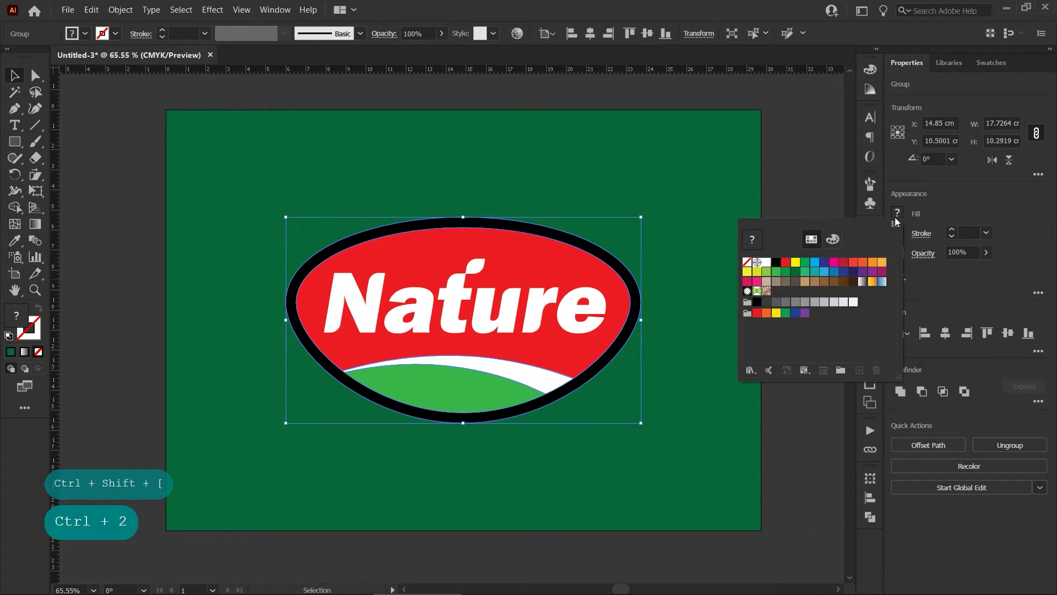
right_click(600, 264)
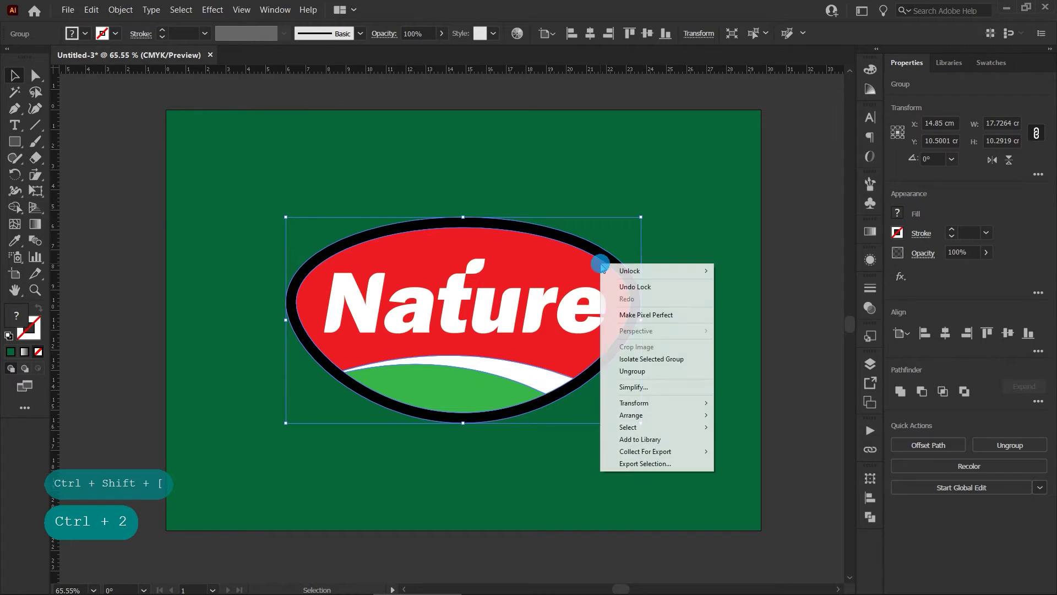
click(625, 370)
click(692, 322)
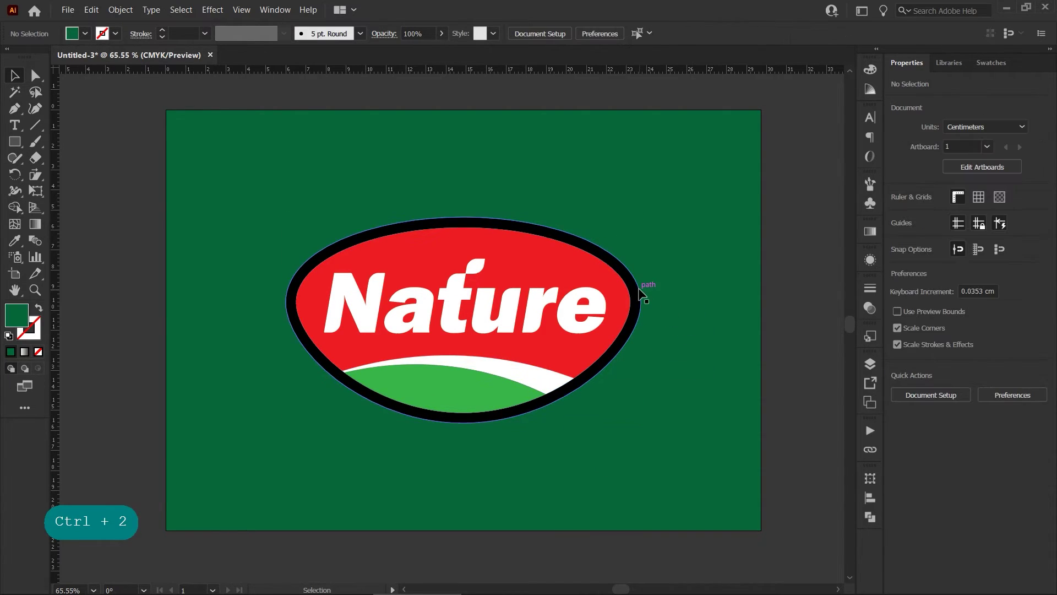
Fill the emblem's black outer border shape with white and deselect it
click(640, 287)
click(898, 213)
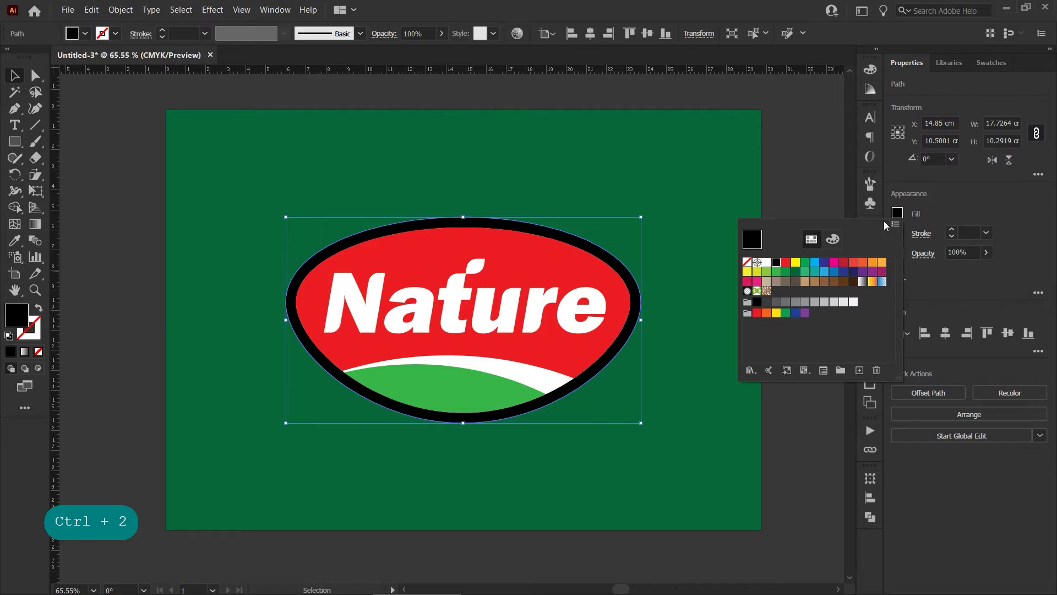
click(767, 263)
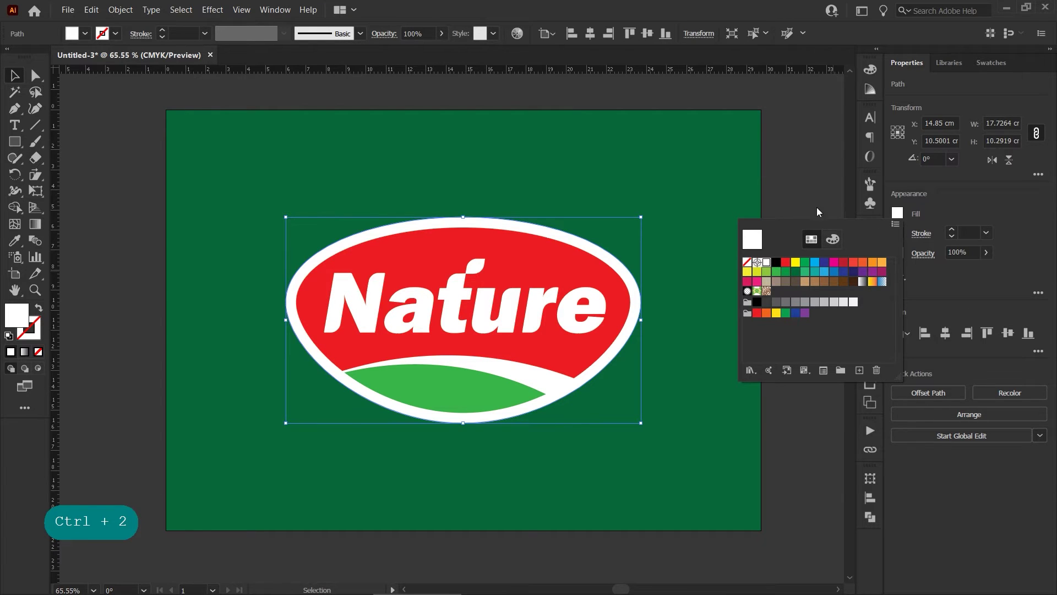
click(726, 267)
Copy the "Nature" lettering and paste the duplicate directly in back of the original
ctrl+click(460, 325)
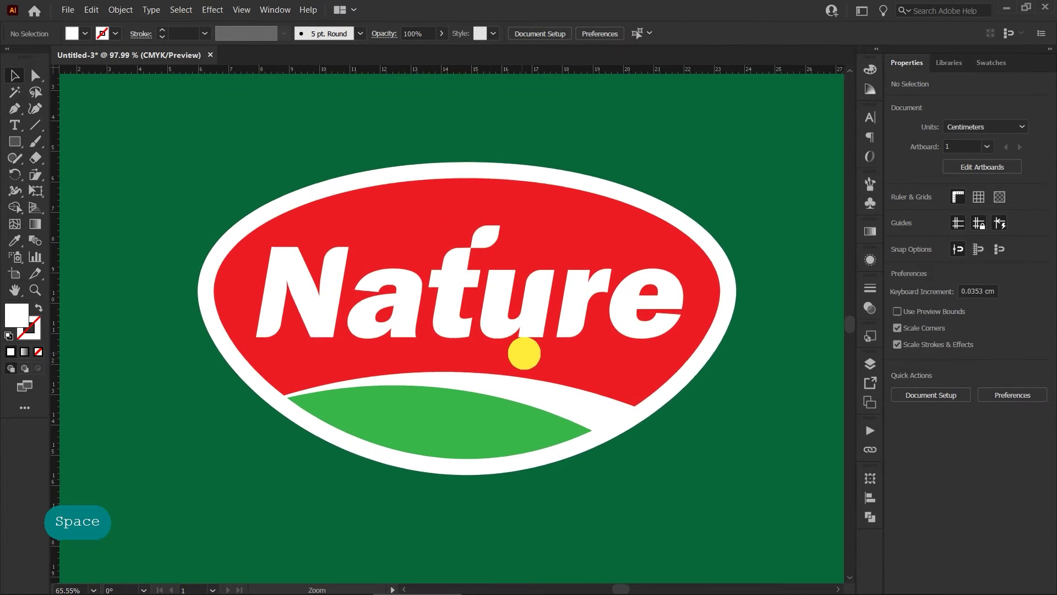
mouse_move(525, 353)
mouse_down()
mouse_move(550, 359)
mouse_move(530, 343)
mouse_up()
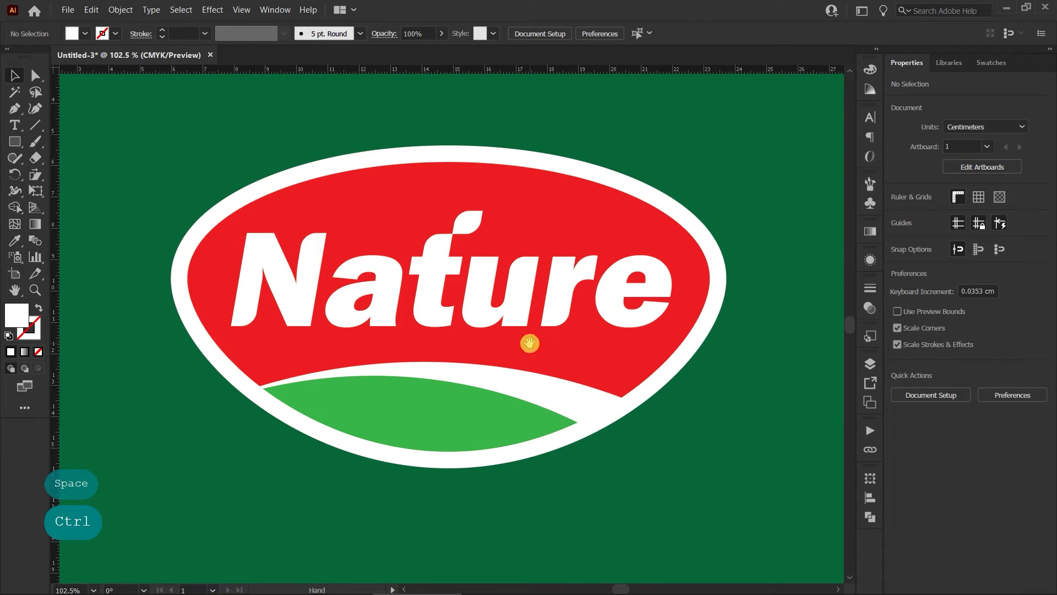
click(517, 308)
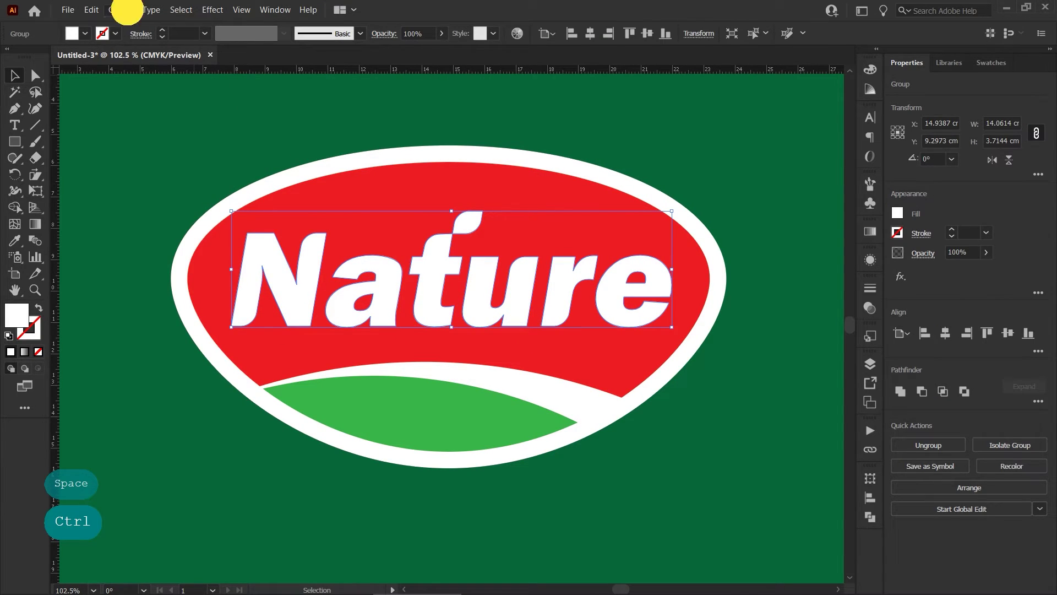
click(126, 11)
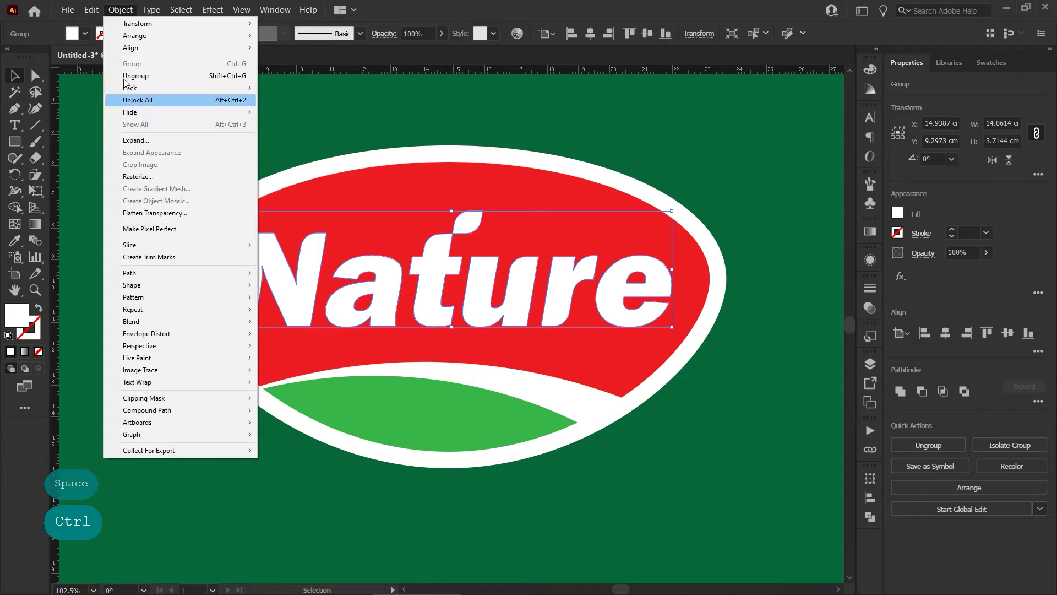
mouse_move(92, 10)
click(107, 65)
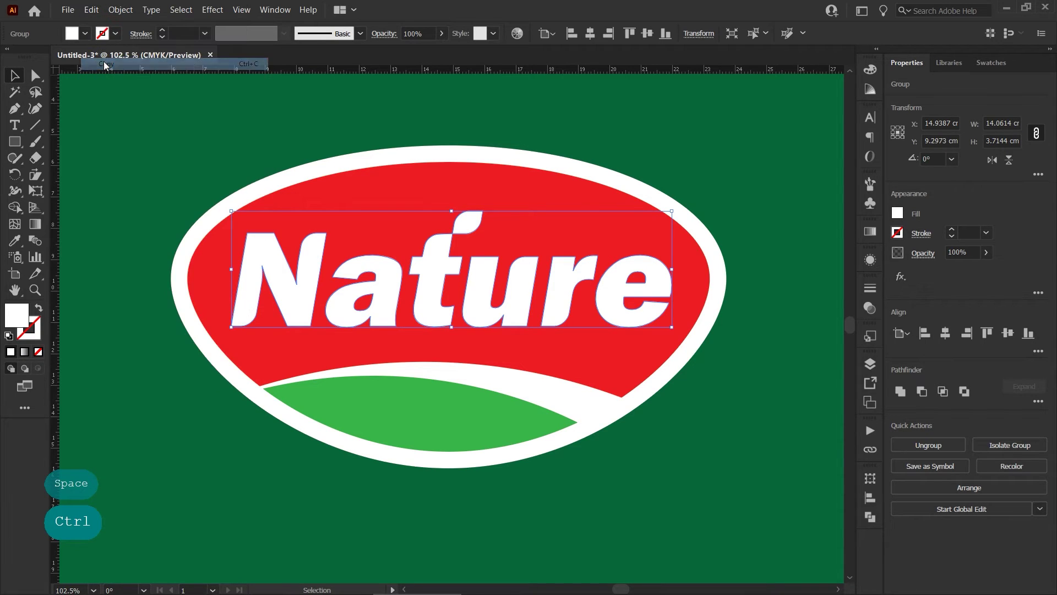
click(97, 13)
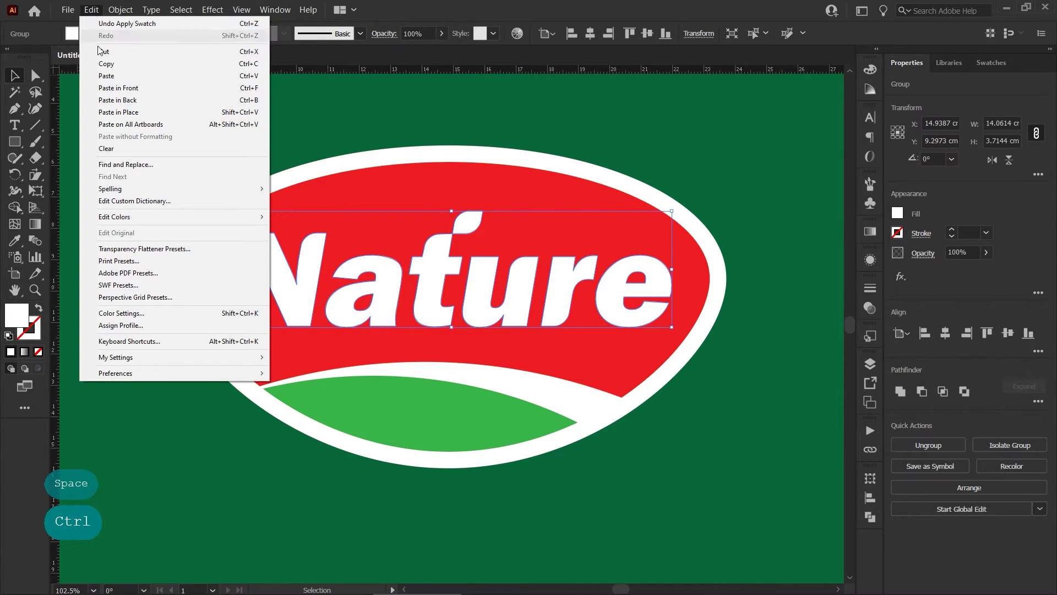
click(110, 99)
Fill the rear copy of the "Nature" lettering with light grey and nudge it down about 0.14 cm
click(898, 213)
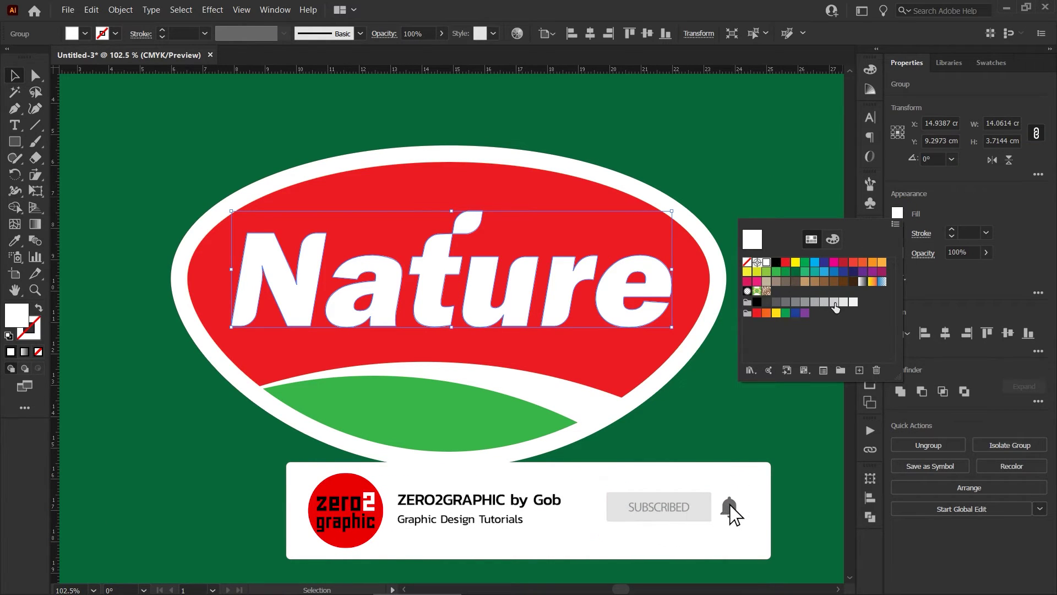
click(826, 303)
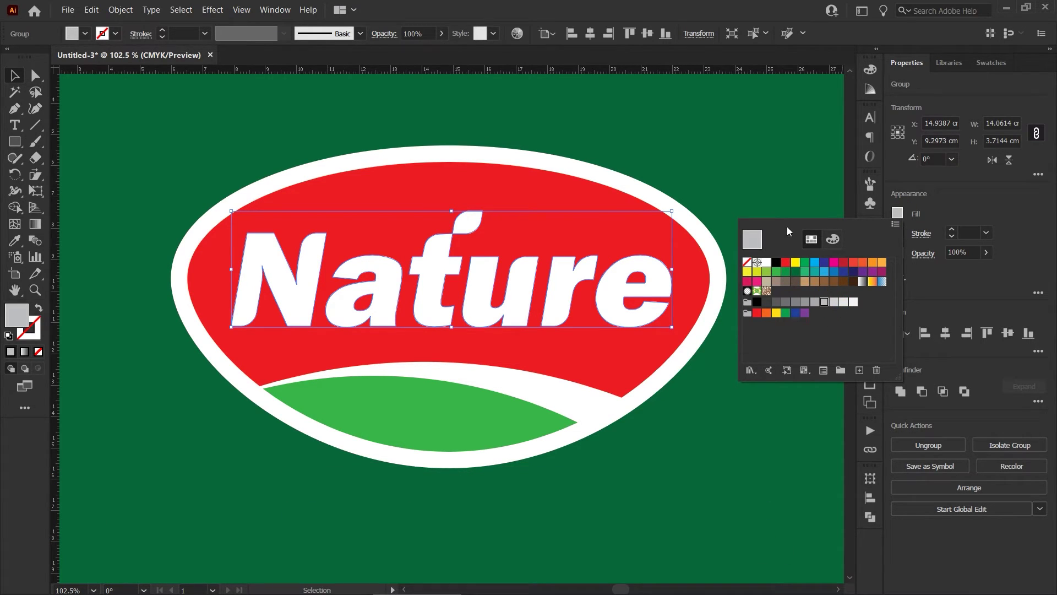
key(Down)
key(Down)
key(Down)
key(Down)
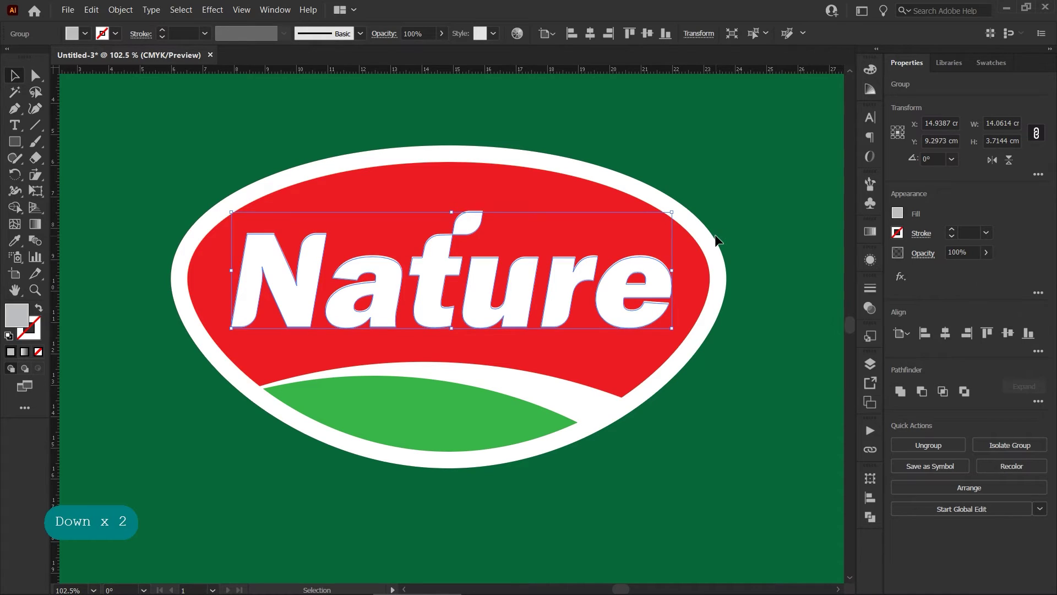
key(Down)
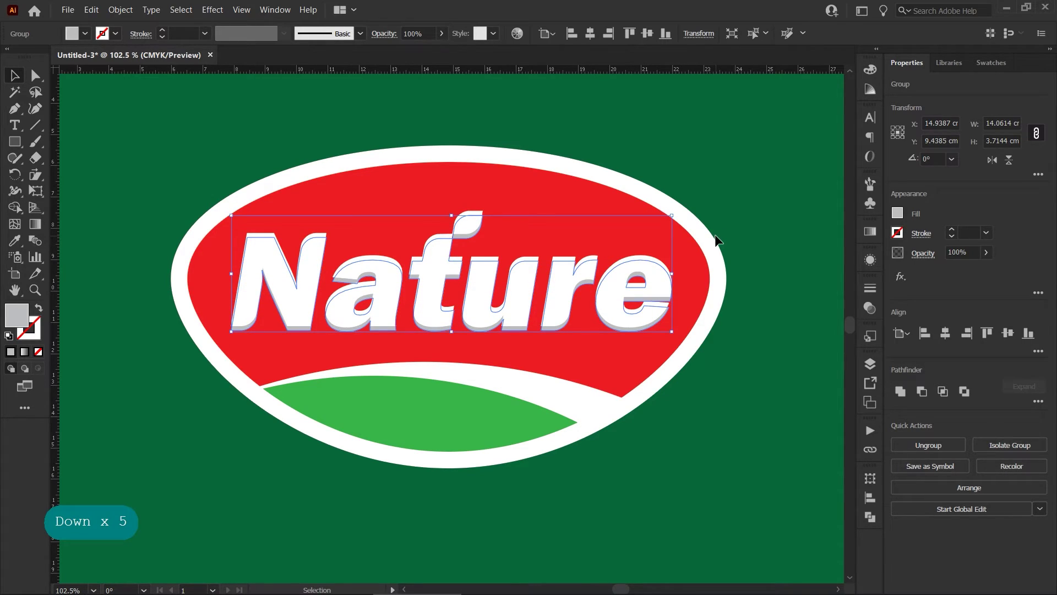
Set the grey lettering copy's blending mode to Multiply and deselect it
click(387, 36)
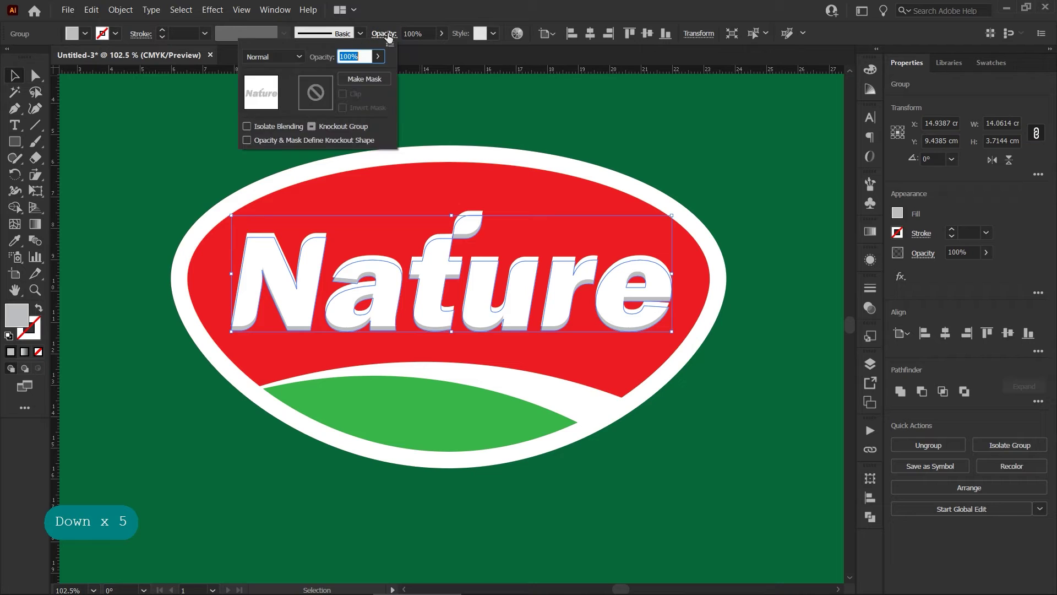
click(293, 56)
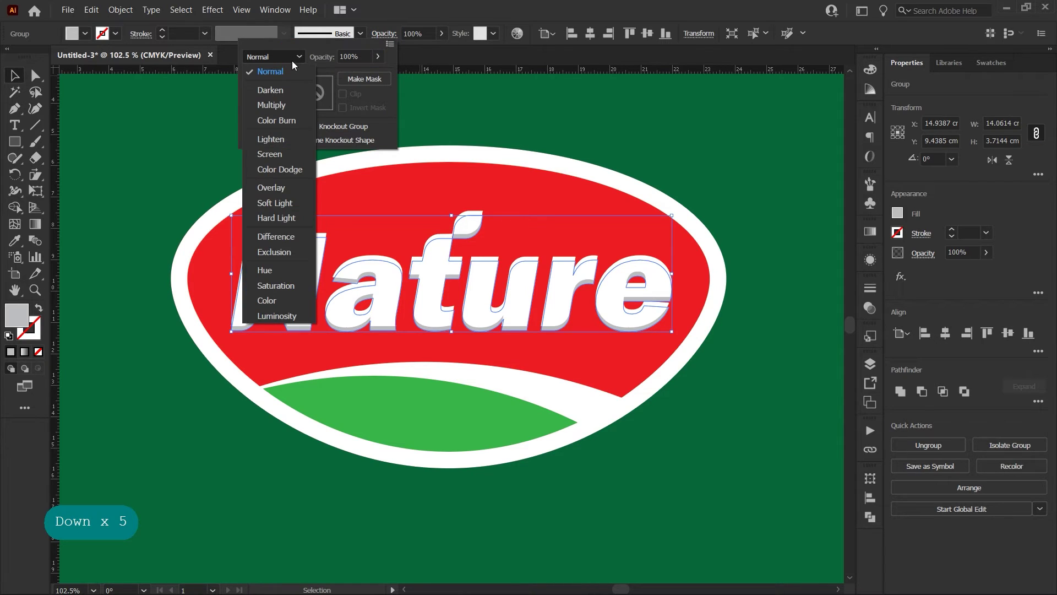
click(280, 104)
click(725, 365)
click(725, 364)
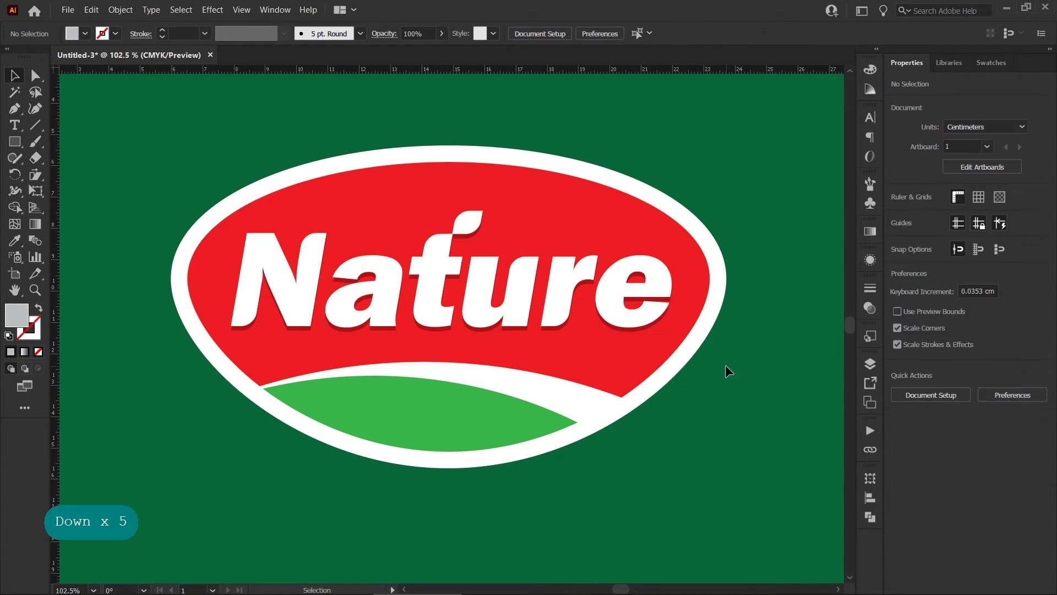
Duplicate the red emblem shape in front of itself and shrink the copy proportionally from its centre to about 15.9 cm wide
click(595, 220)
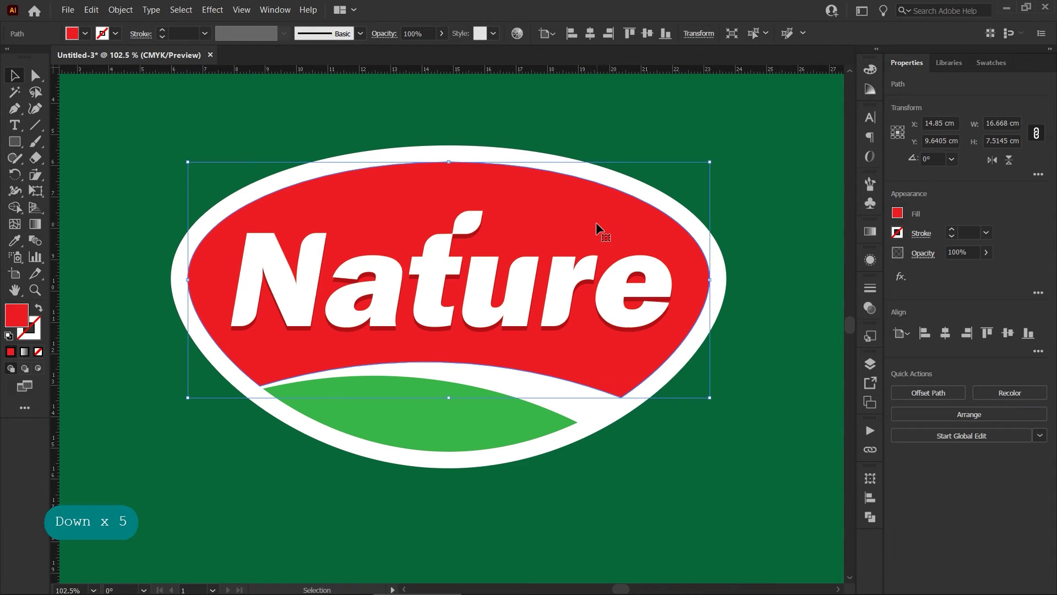
click(93, 10)
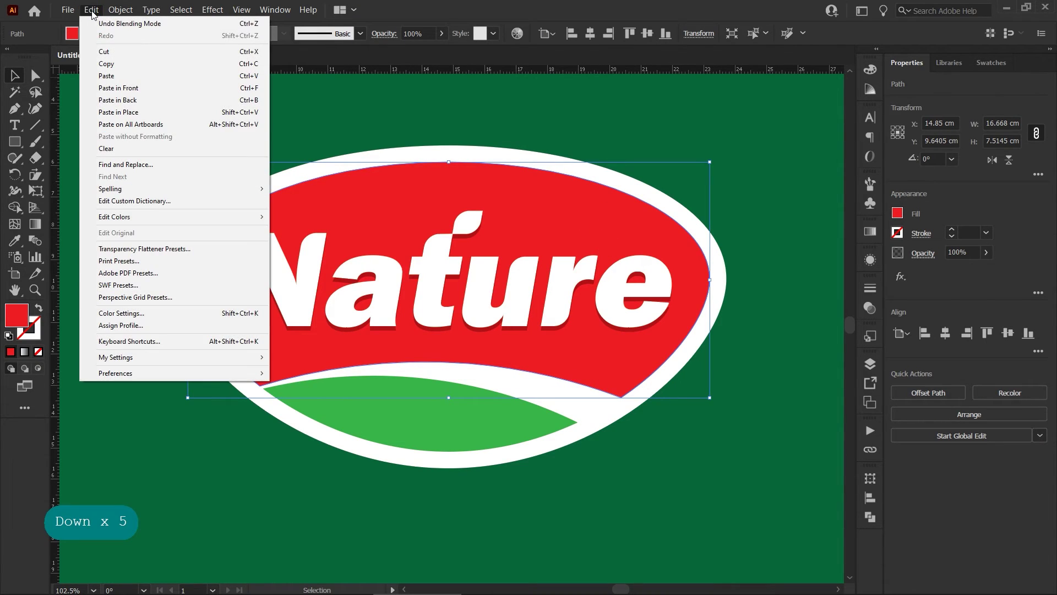
click(102, 65)
click(92, 10)
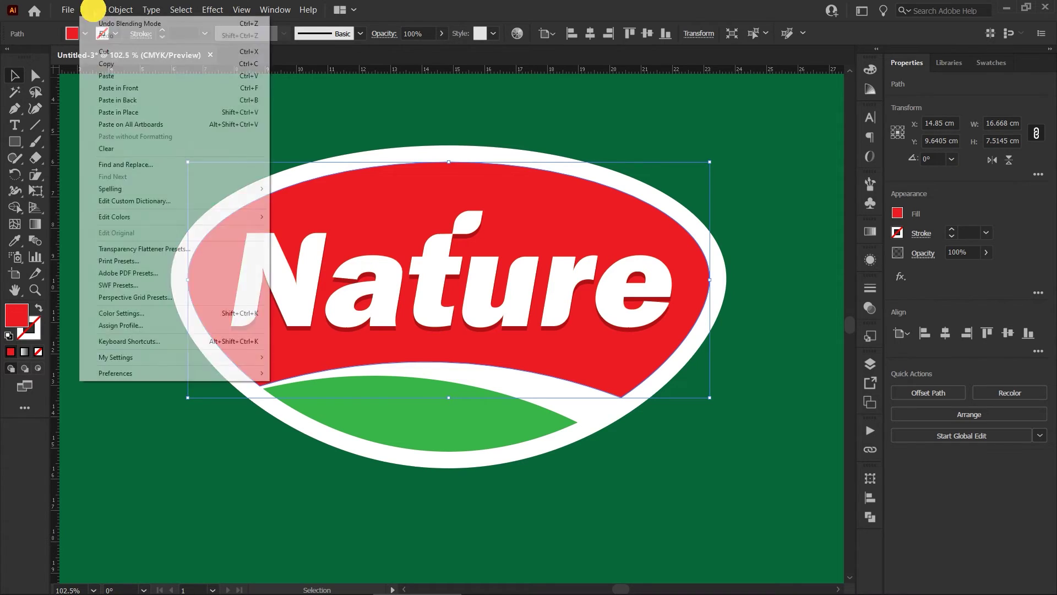
click(115, 100)
click(450, 397)
drag(450, 398, 451, 390)
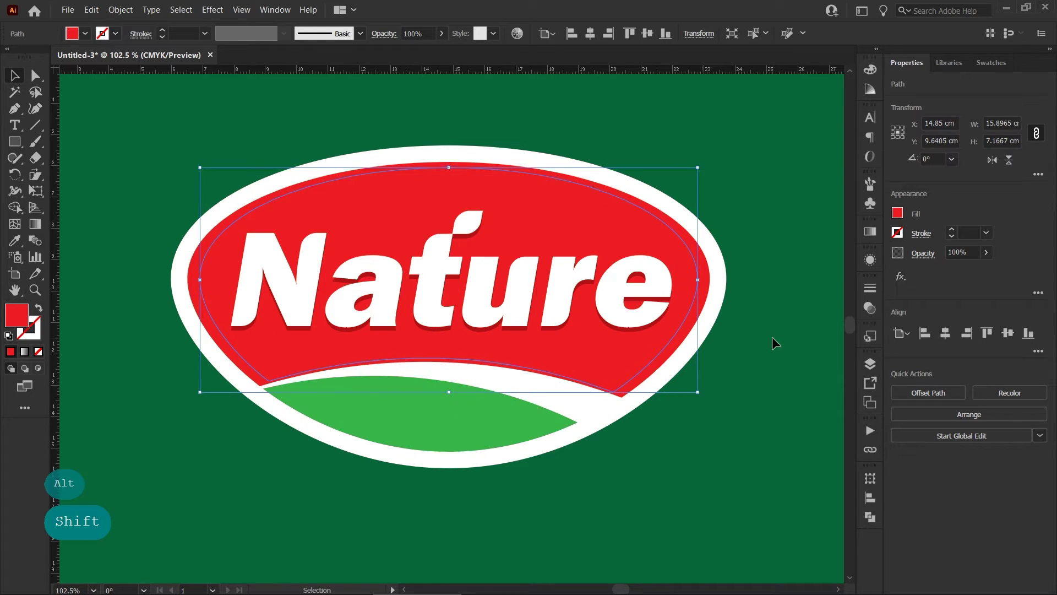
Fill the smaller shape with the white-to-black linear gradient, set its angle to 90°, and reverse it
click(898, 213)
click(863, 282)
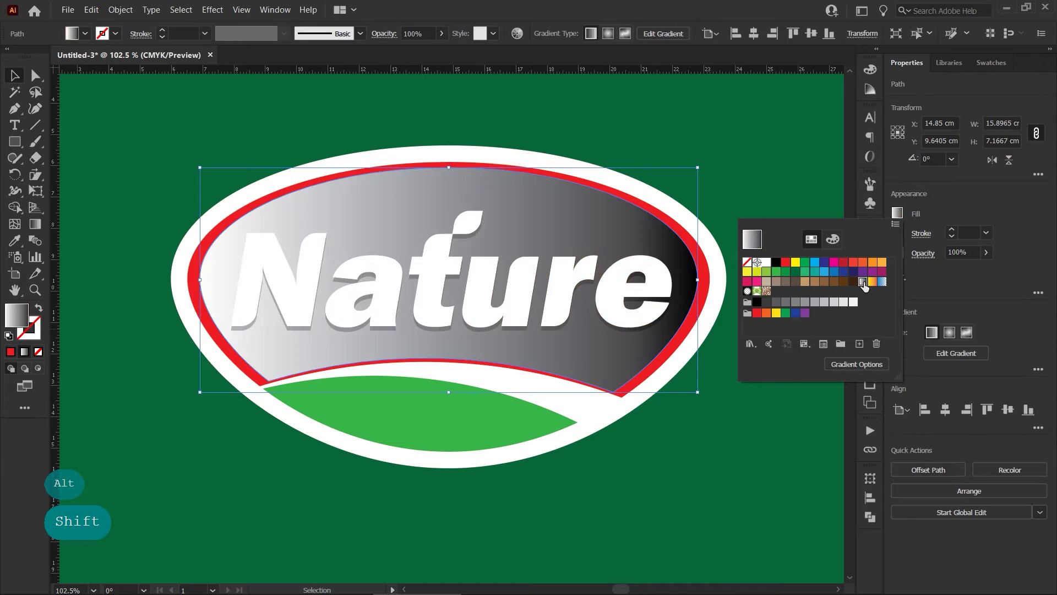
click(934, 203)
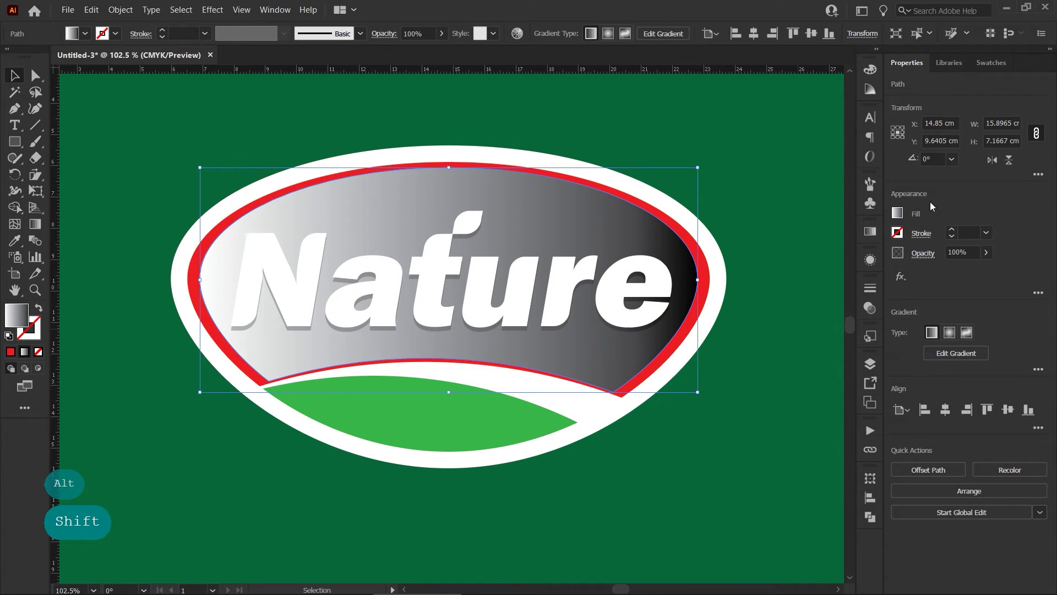
click(870, 232)
click(796, 301)
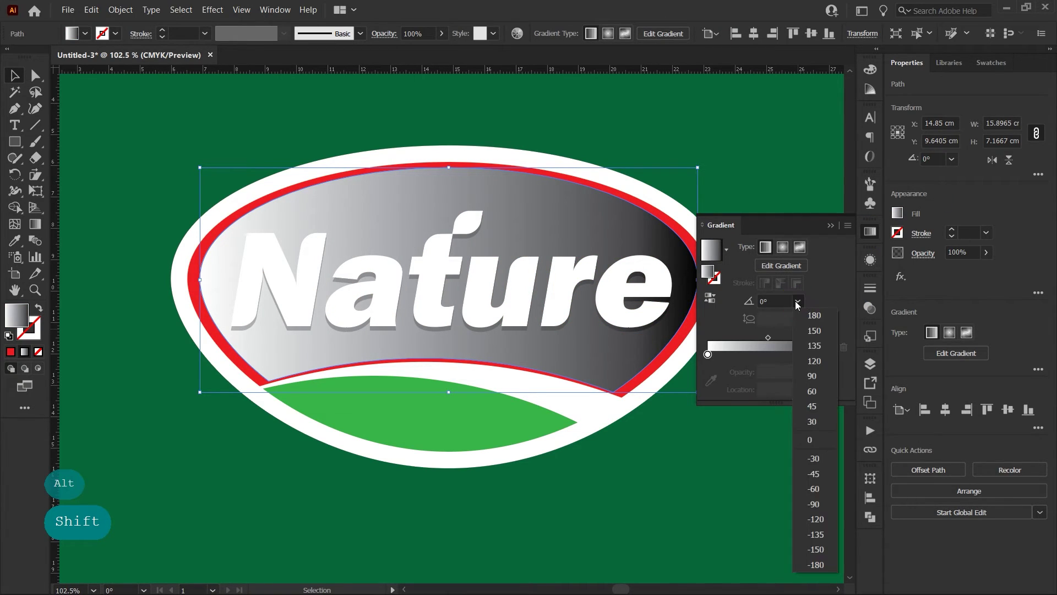
click(809, 378)
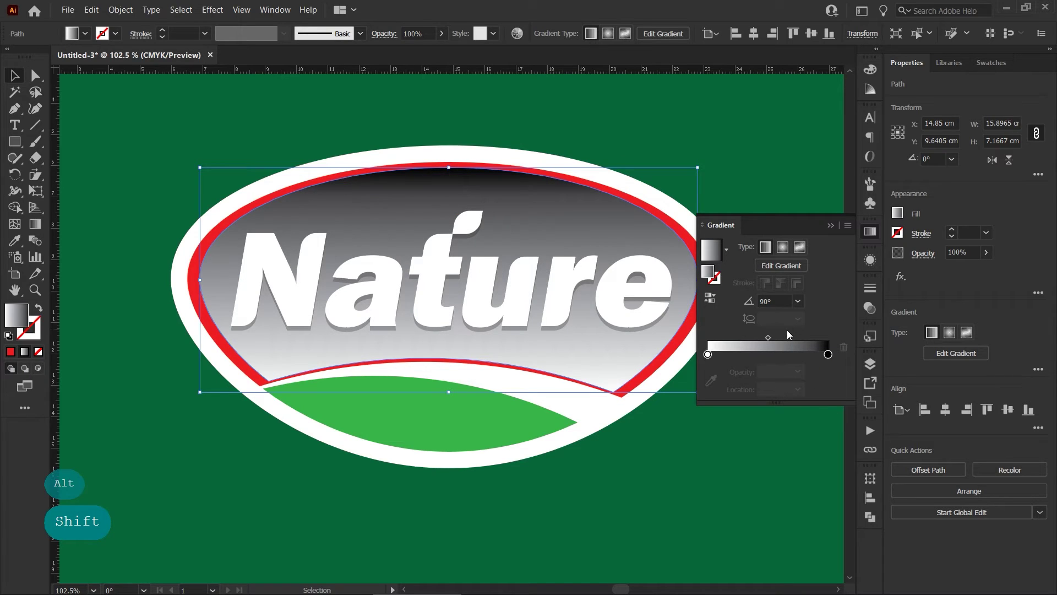
click(711, 298)
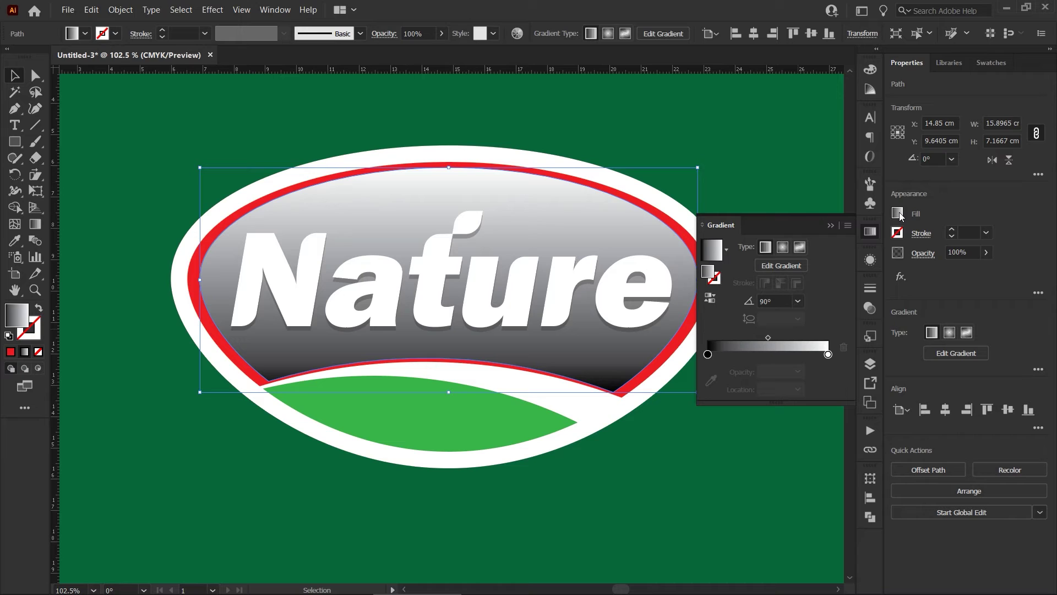
Recolour the highlight gradient's black stop white and set that stop's opacity to 0%
click(992, 62)
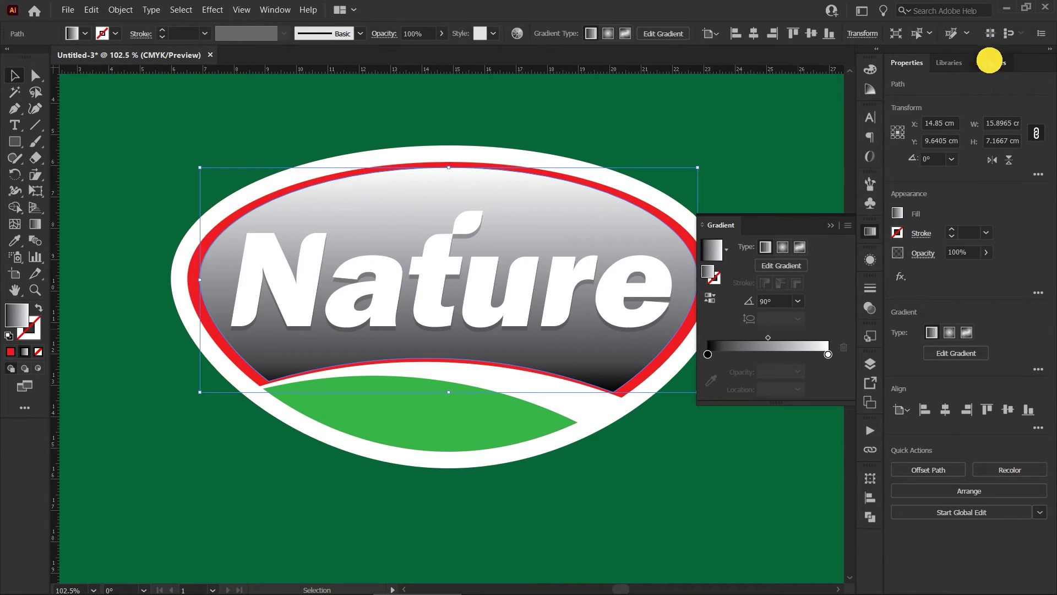
drag(939, 112, 708, 355)
click(798, 371)
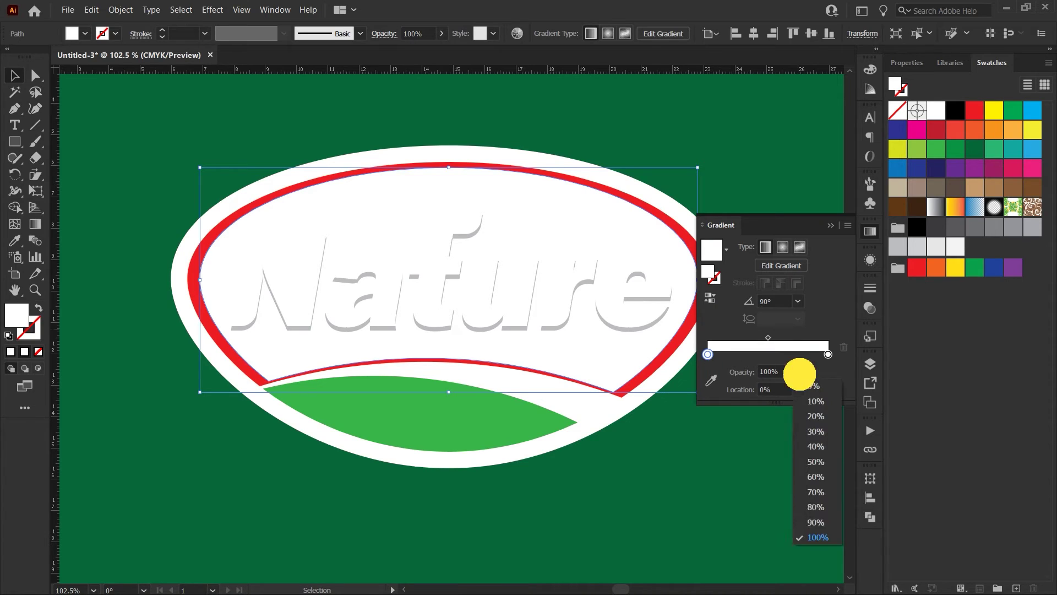
click(805, 389)
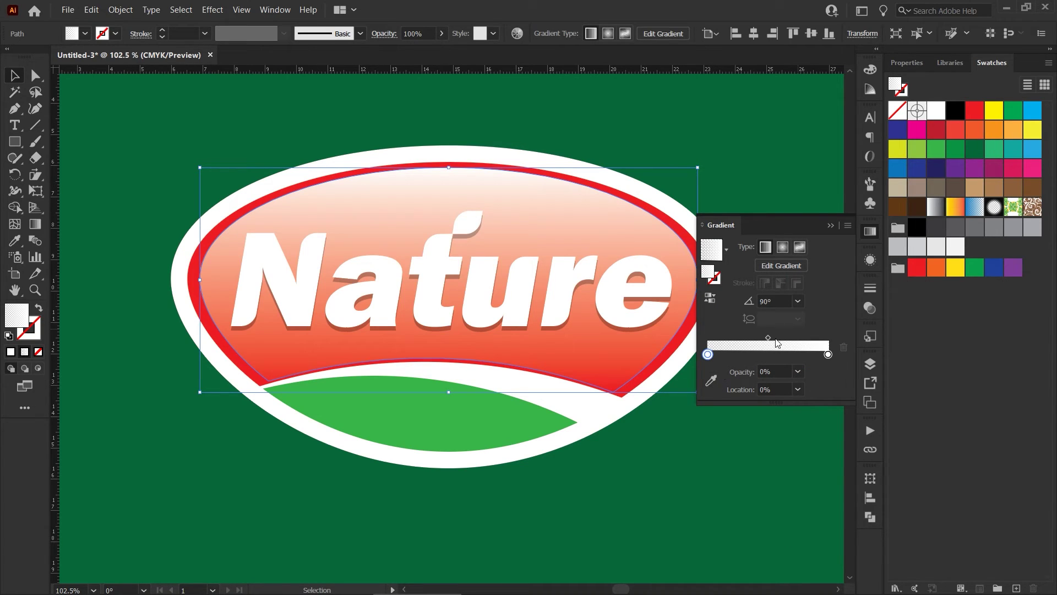
Move the highlight gradient's transparent stop to about 41.6% location and keep its opacity at 0%
drag(708, 354, 758, 353)
click(749, 356)
click(798, 371)
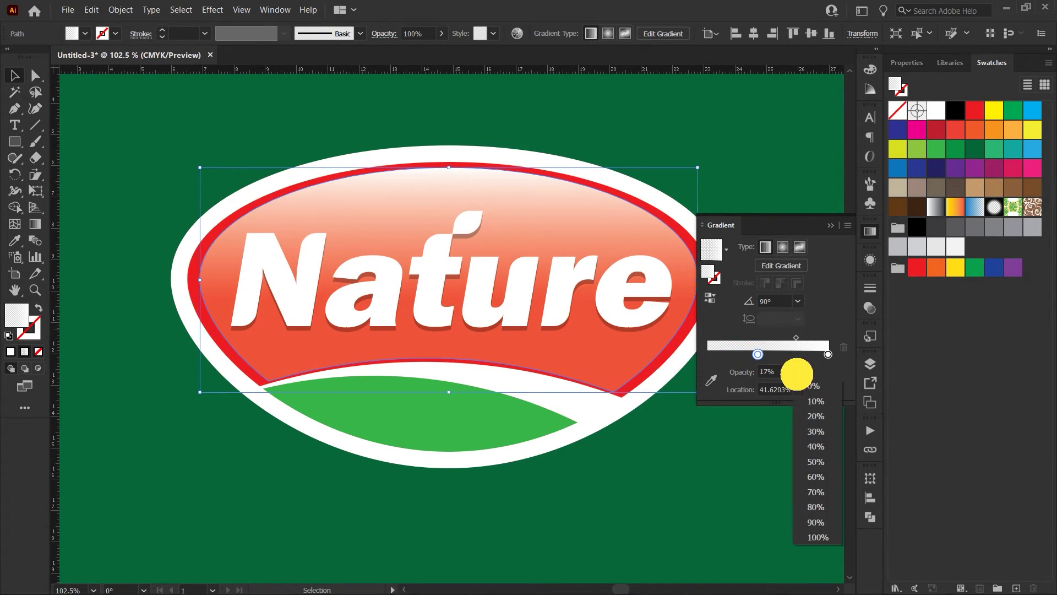
click(804, 384)
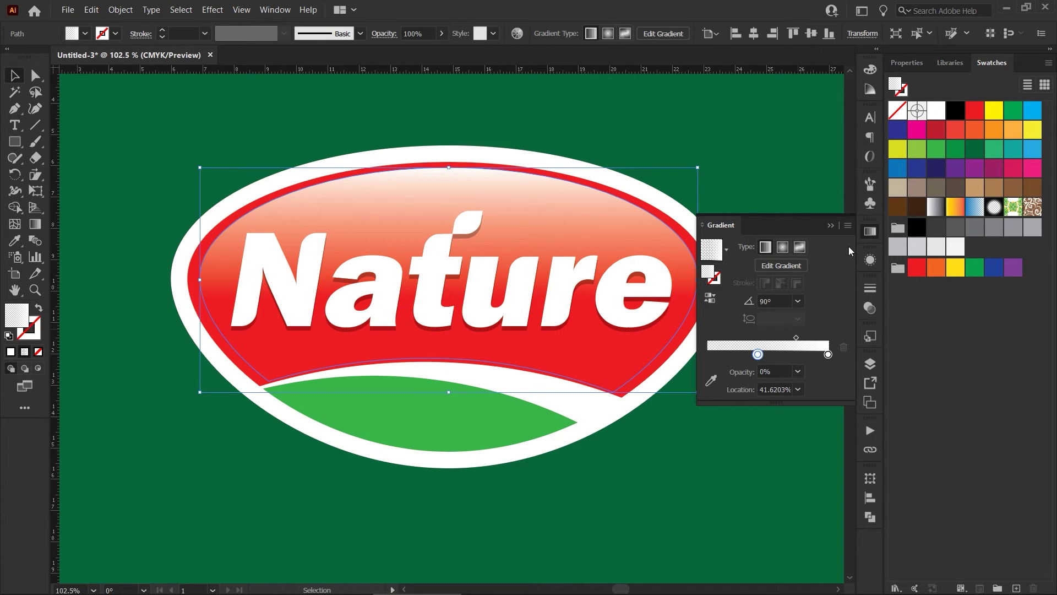
click(830, 225)
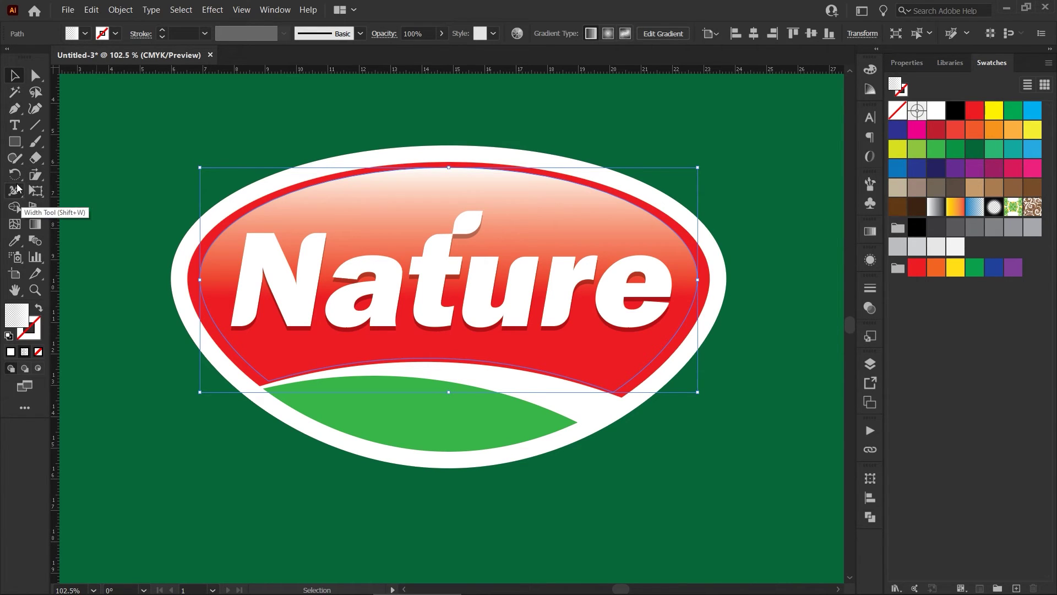
Shift the highlight gradient straight up about 0.7 cm with the Gradient tool and deselect the shape
click(35, 225)
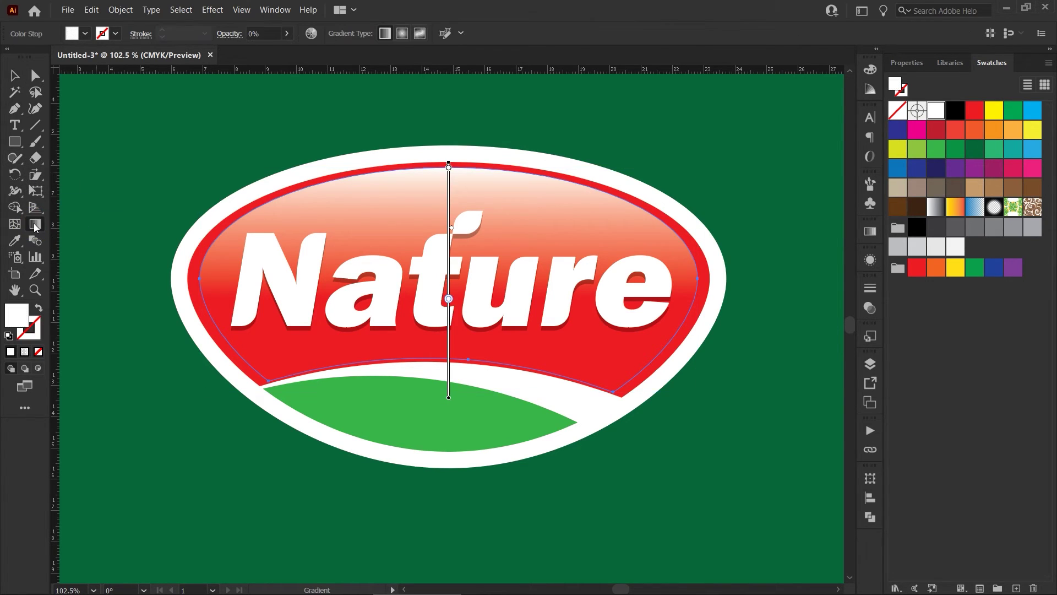
drag(449, 247, 450, 223)
key(shift)
key(shift)
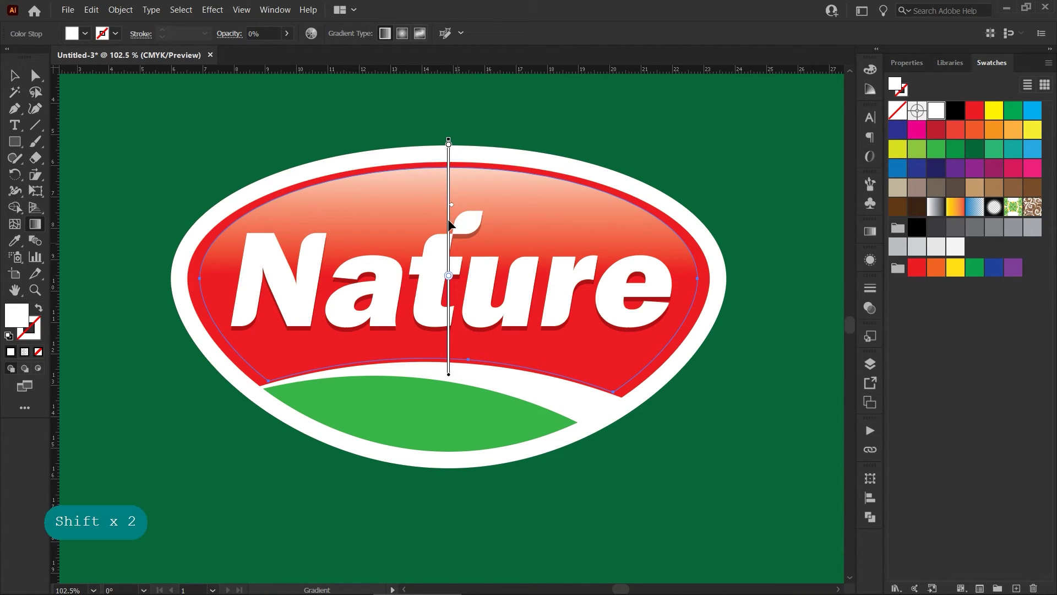
click(15, 76)
click(186, 144)
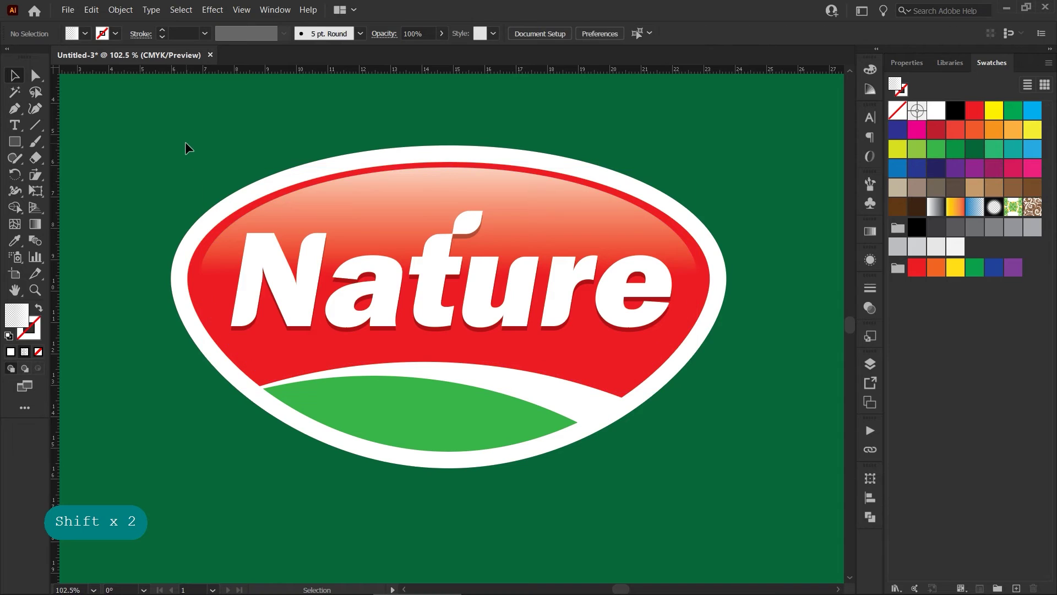
Duplicate the outer white shape in front of itself and bring the copy to the front of all artwork
click(718, 252)
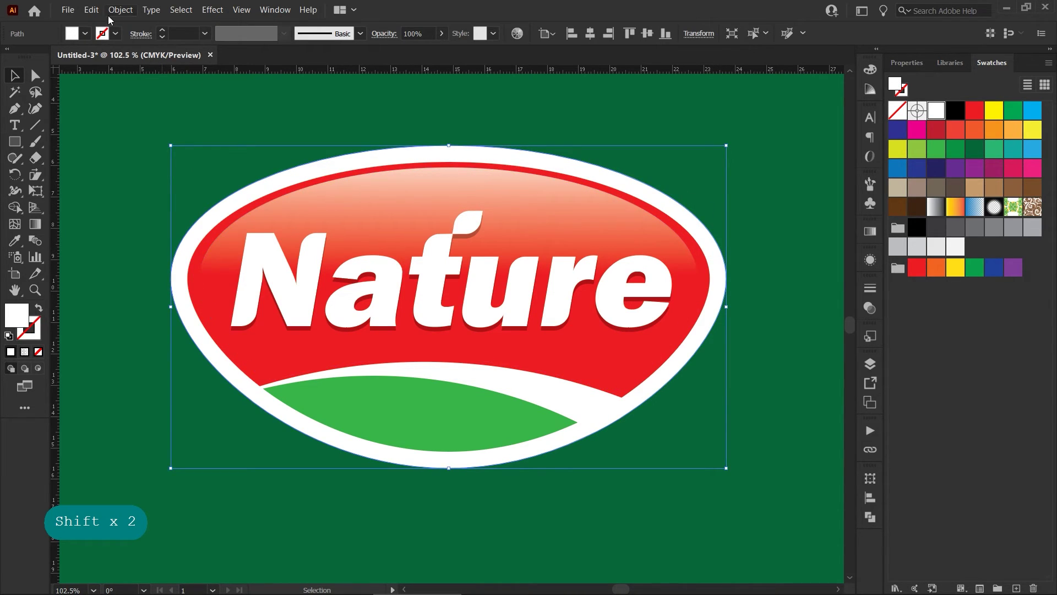
click(91, 9)
click(104, 65)
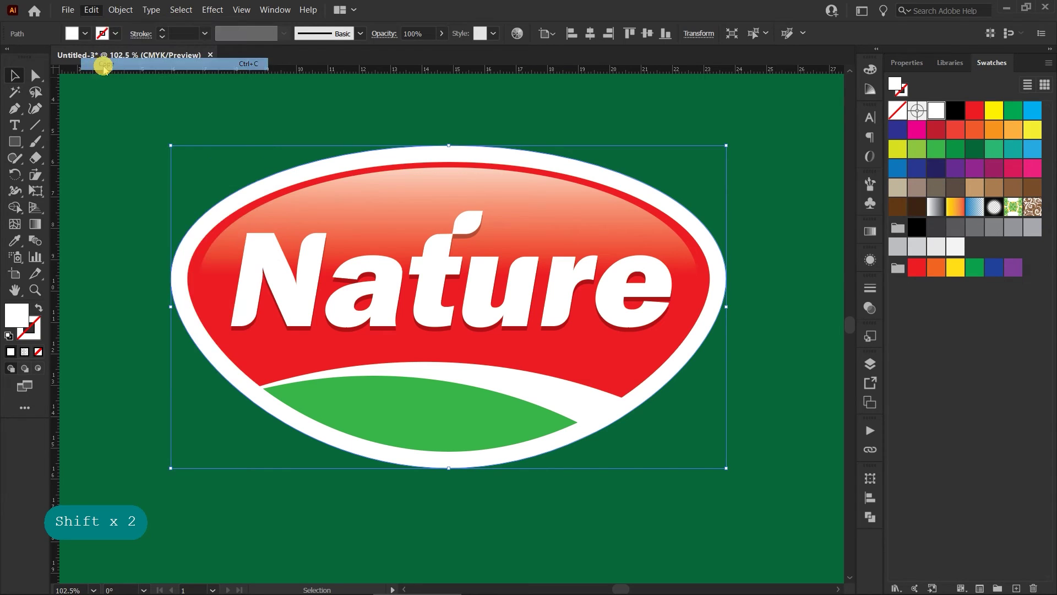
click(93, 11)
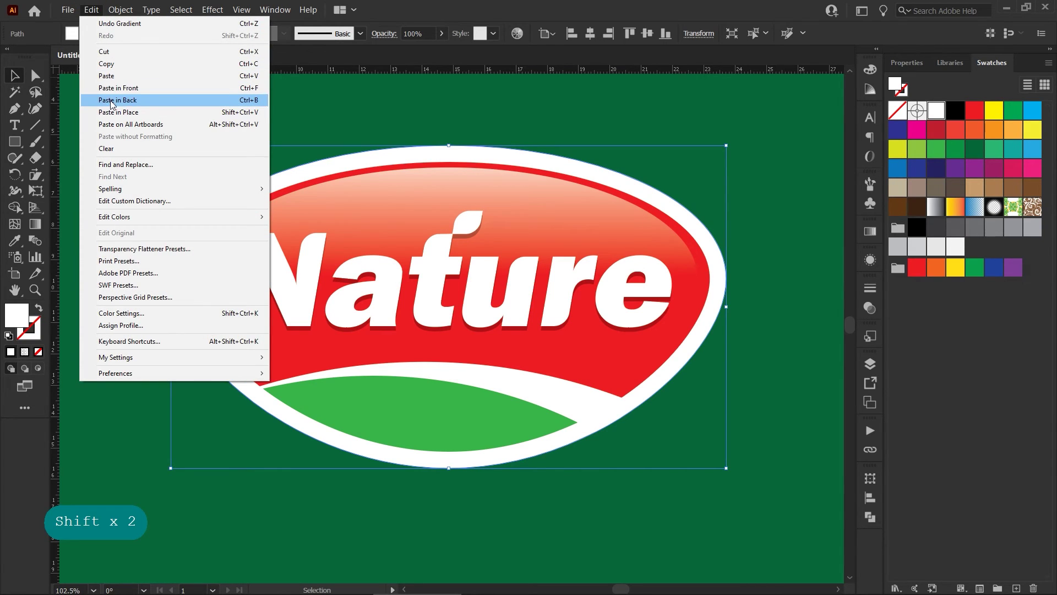
click(108, 88)
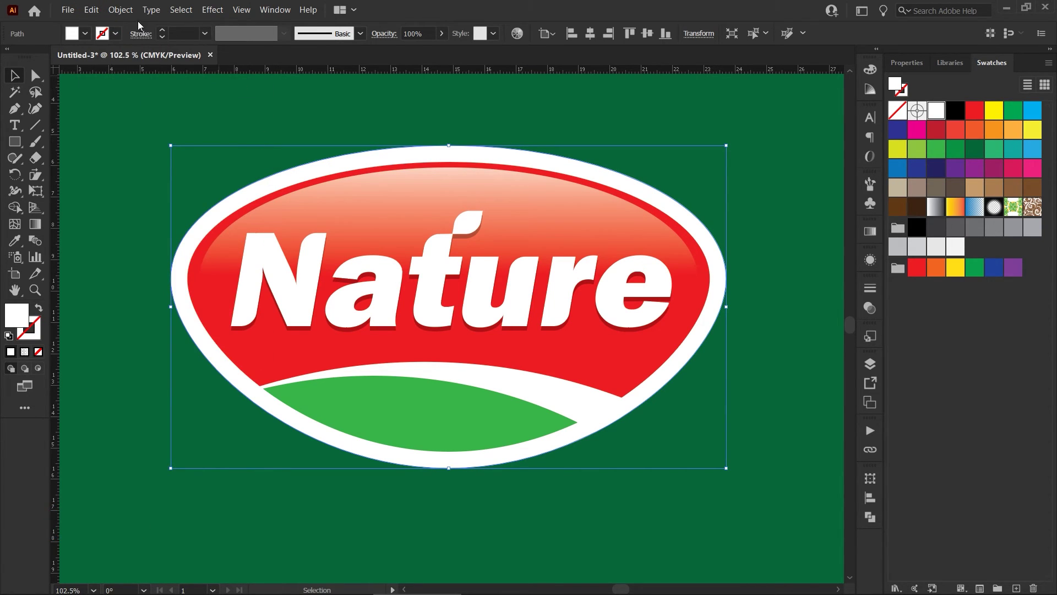
click(120, 9)
mouse_move(170, 37)
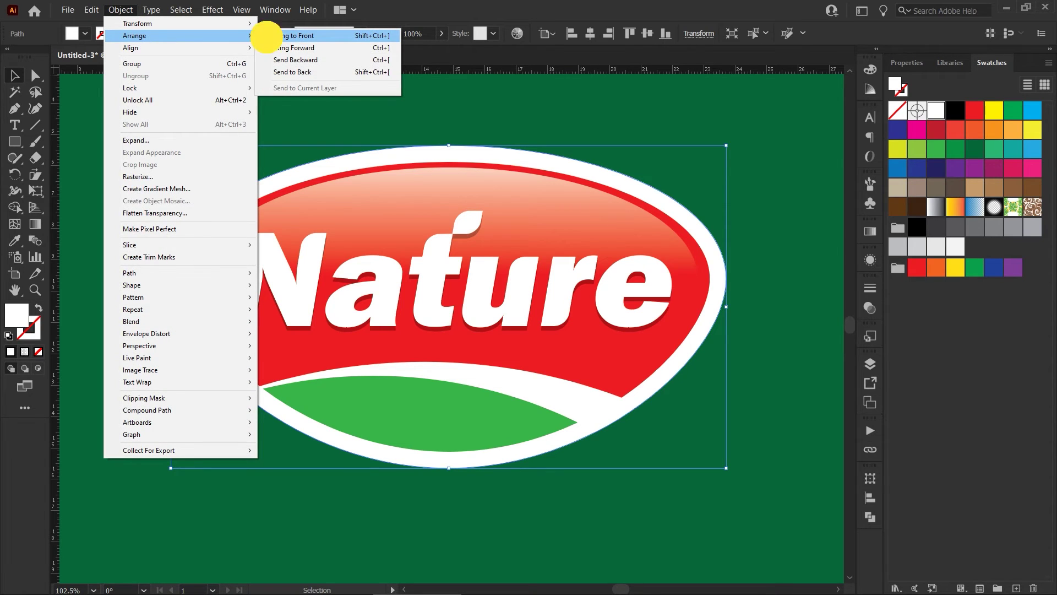
click(266, 36)
Fill the front copy with the white-to-black linear gradient, set its angle to 90°, and reverse it
click(937, 207)
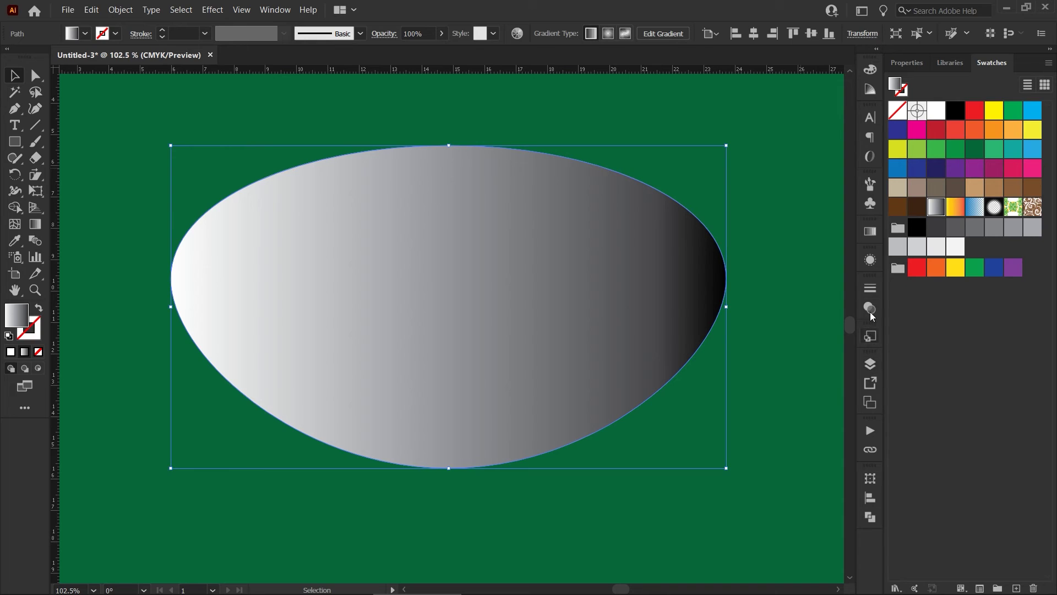
click(870, 232)
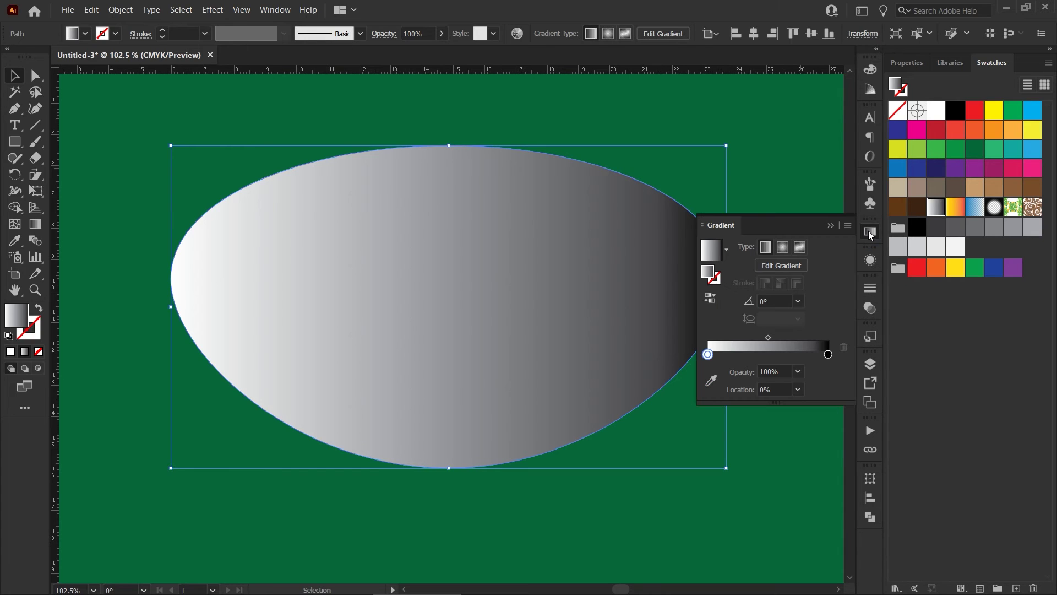
click(798, 302)
click(814, 377)
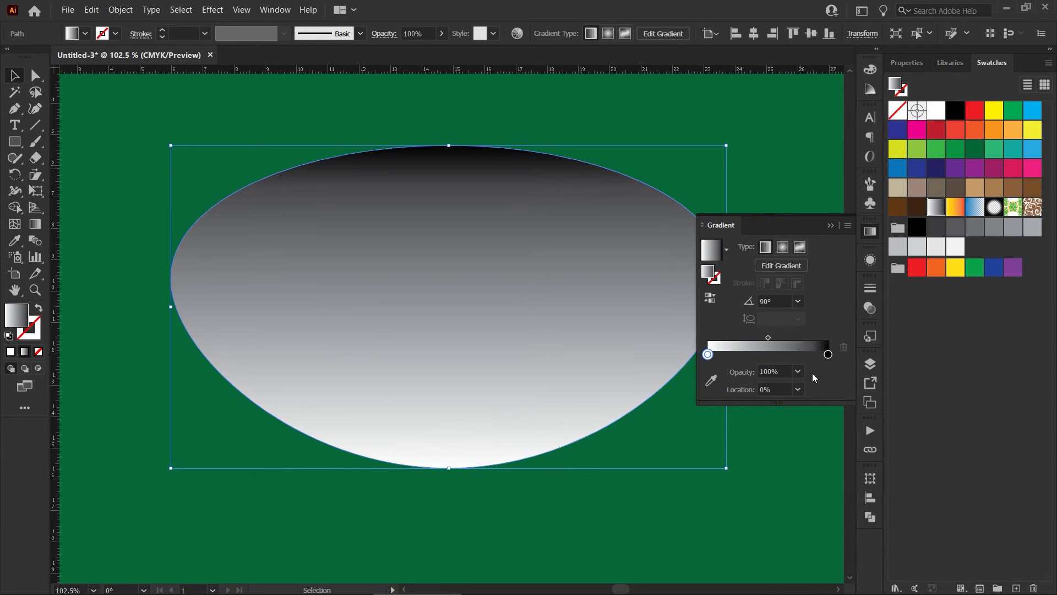
click(709, 298)
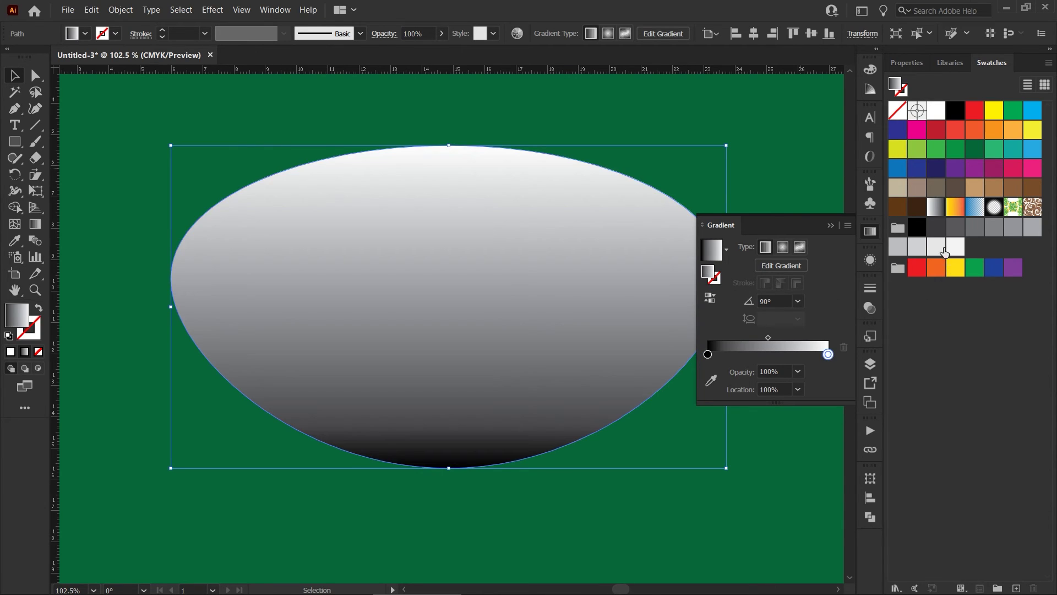
Recolour the gradient's black stop light grey and move the white stop to about 69.6% location
mouse_move(898, 248)
mouse_down()
mouse_move(864, 323)
mouse_move(709, 354)
mouse_up()
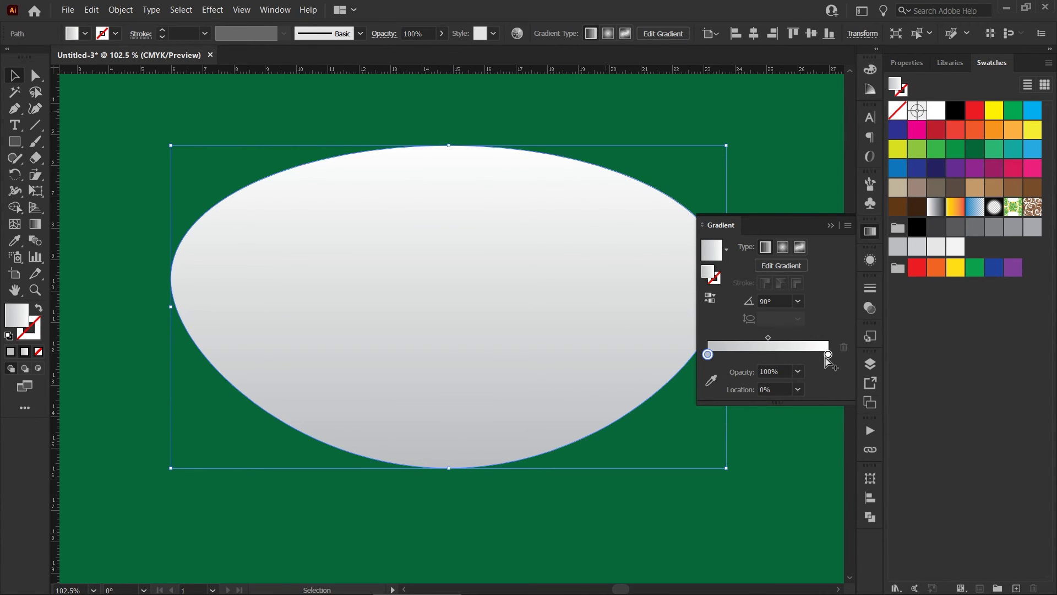
drag(828, 355, 791, 354)
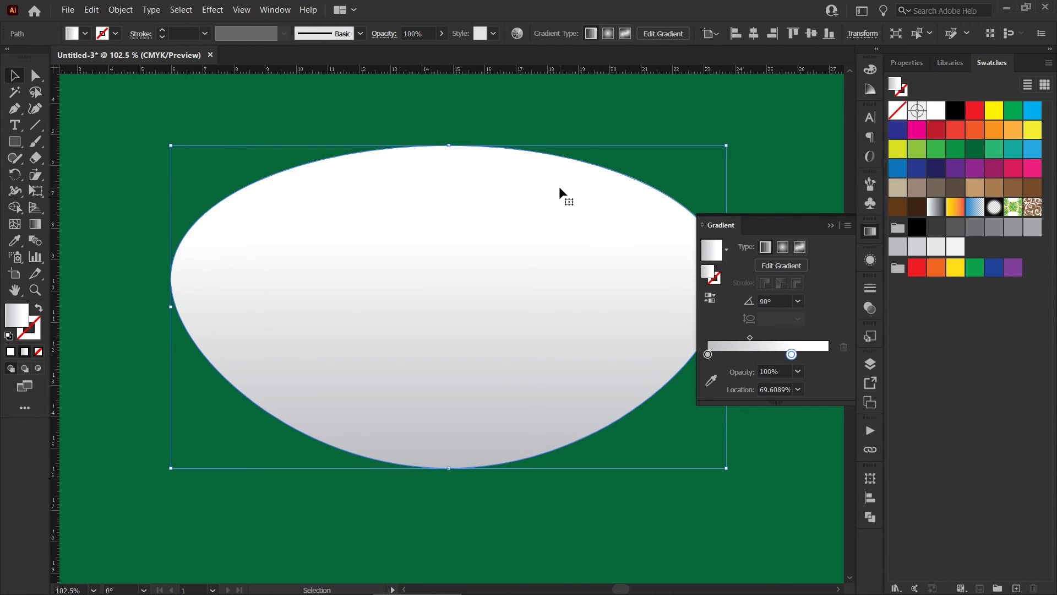
Set the front gradient shape's blending mode to Multiply
click(384, 34)
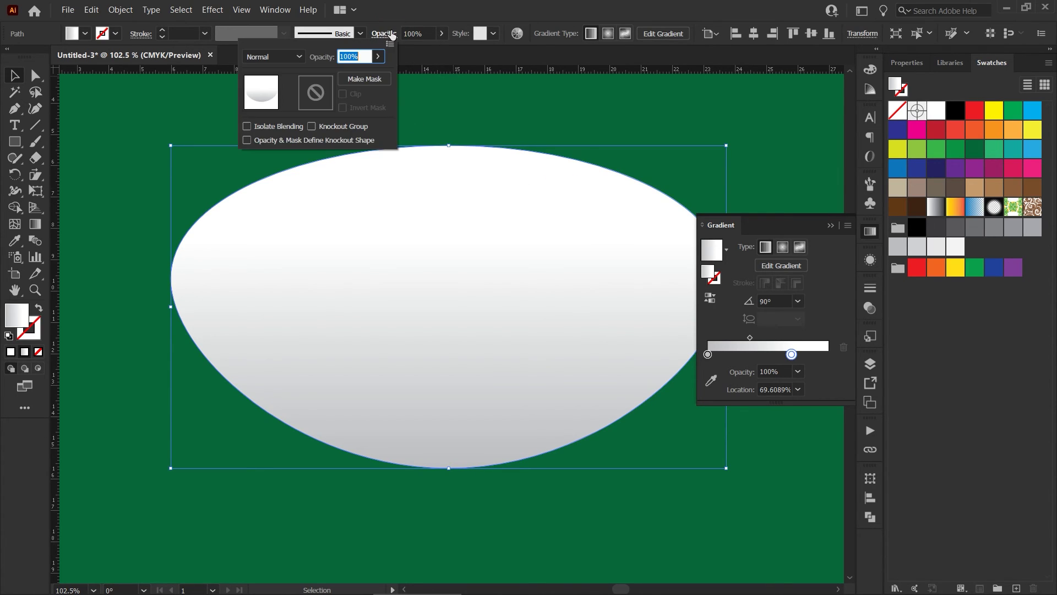
click(280, 57)
click(279, 106)
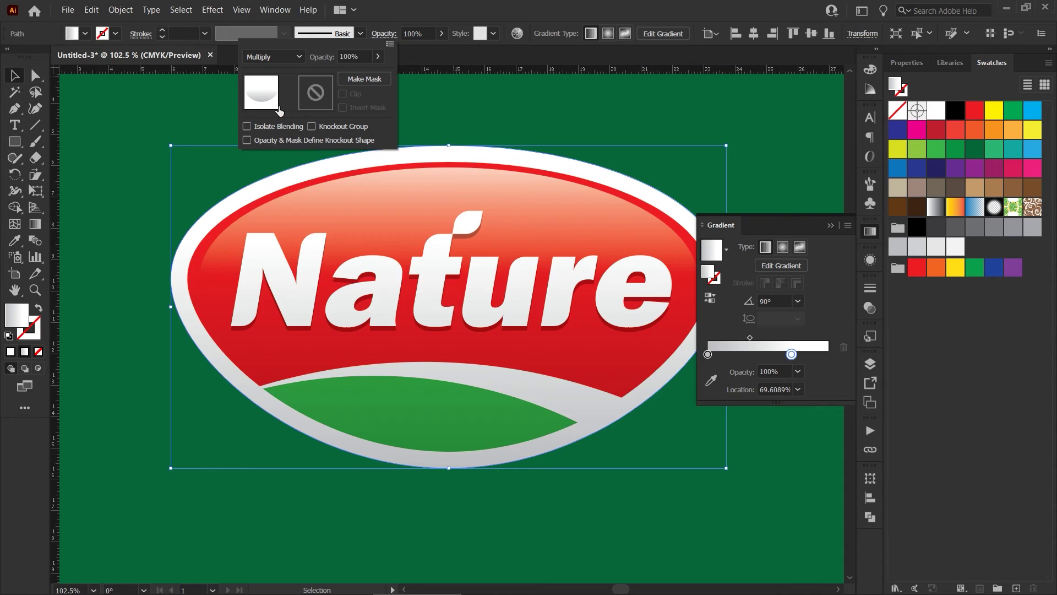
click(527, 102)
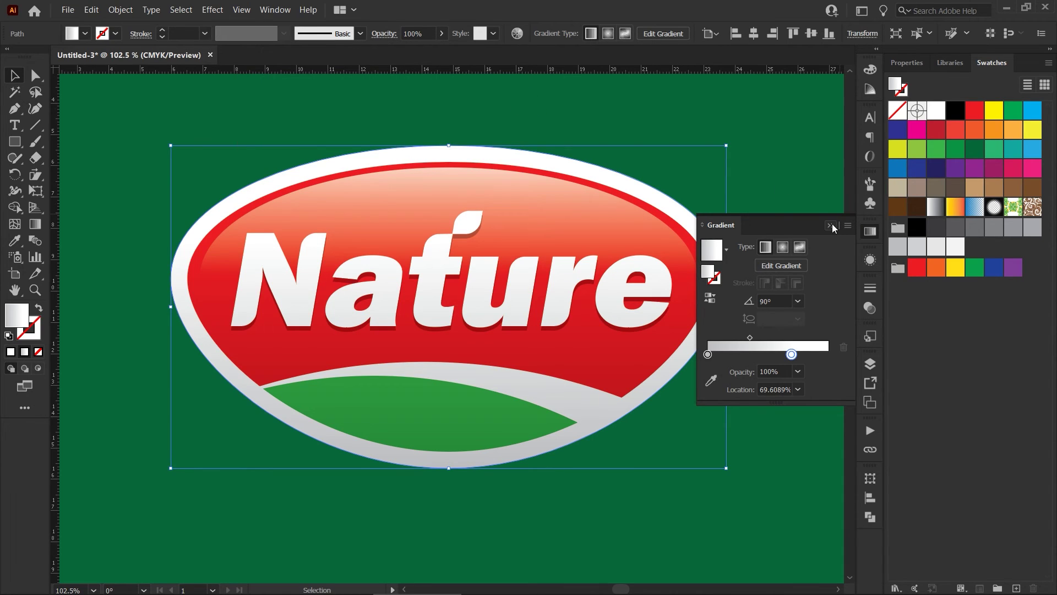
Recolour the shading gradient's grey stop with a lighter grey swatch and deselect the shape
drag(917, 246, 708, 355)
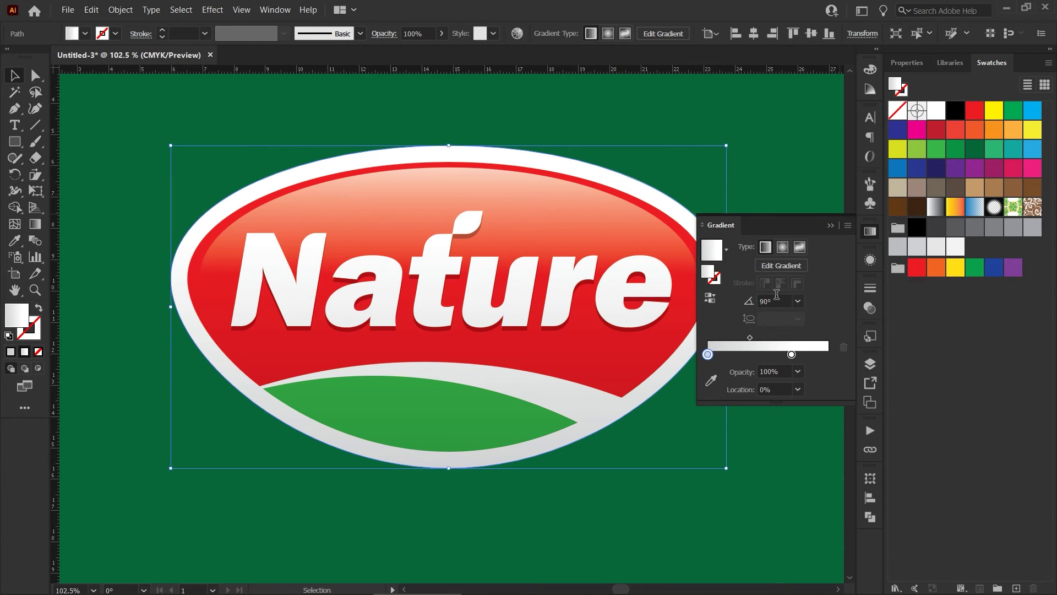
click(831, 226)
click(770, 249)
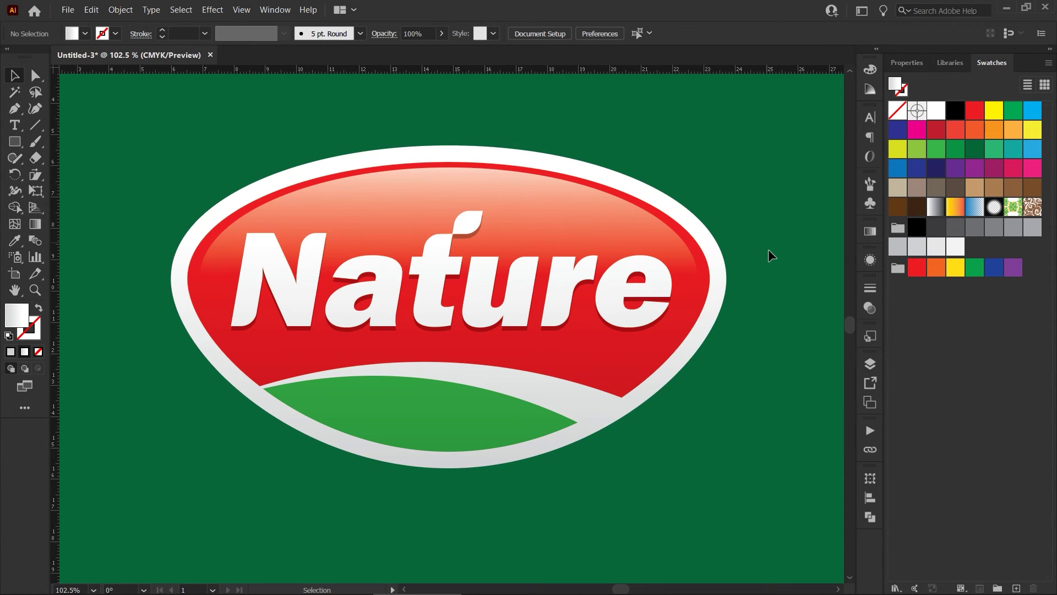
Select the Multiply shading shape over the emblem, recolour its gradient's grey stop with a very light grey swatch, and deselect it
key(space)
mouse_move(548, 257)
mouse_down()
mouse_move(507, 252)
mouse_move(551, 264)
mouse_up()
key(ctrl+0)
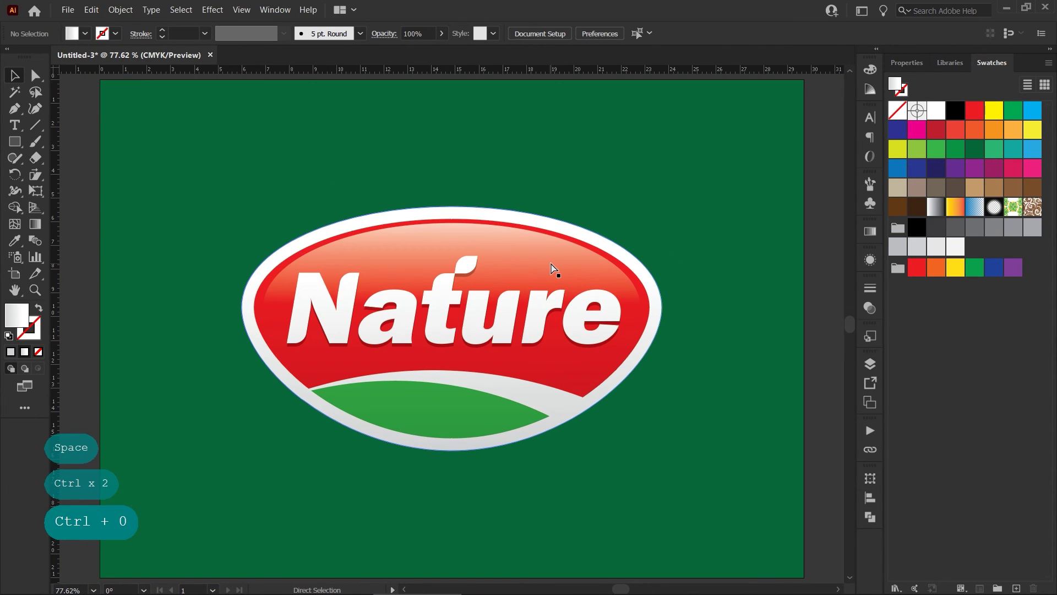
drag(195, 165, 705, 472)
click(731, 418)
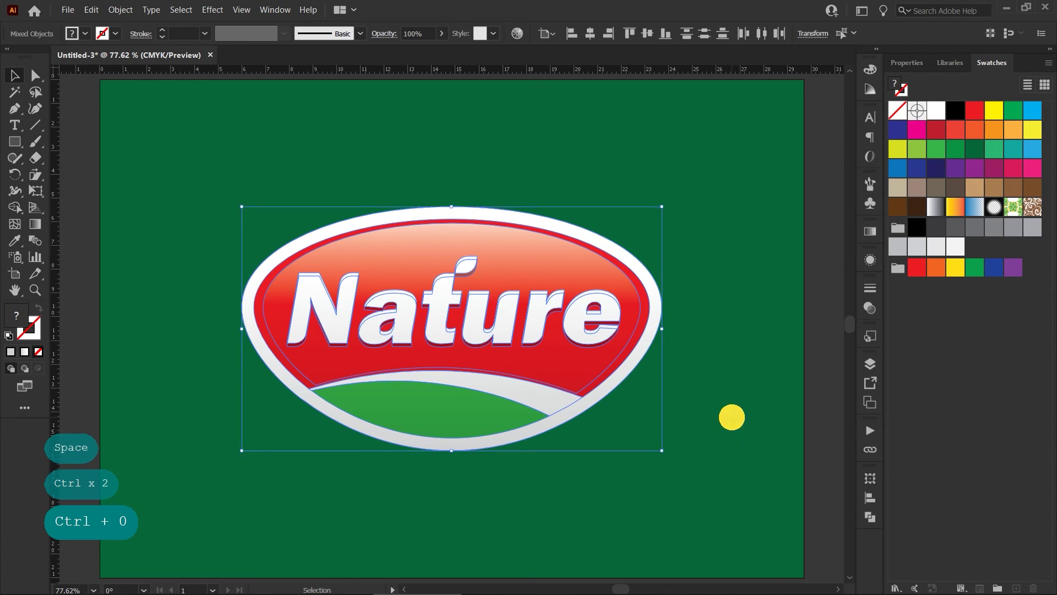
click(662, 305)
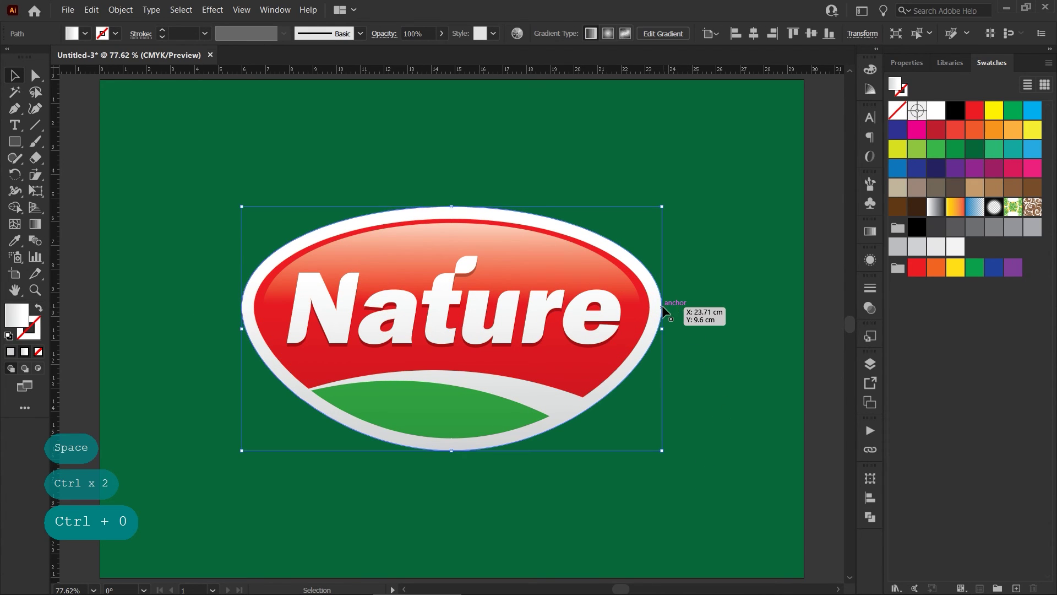
click(878, 233)
drag(936, 246, 707, 354)
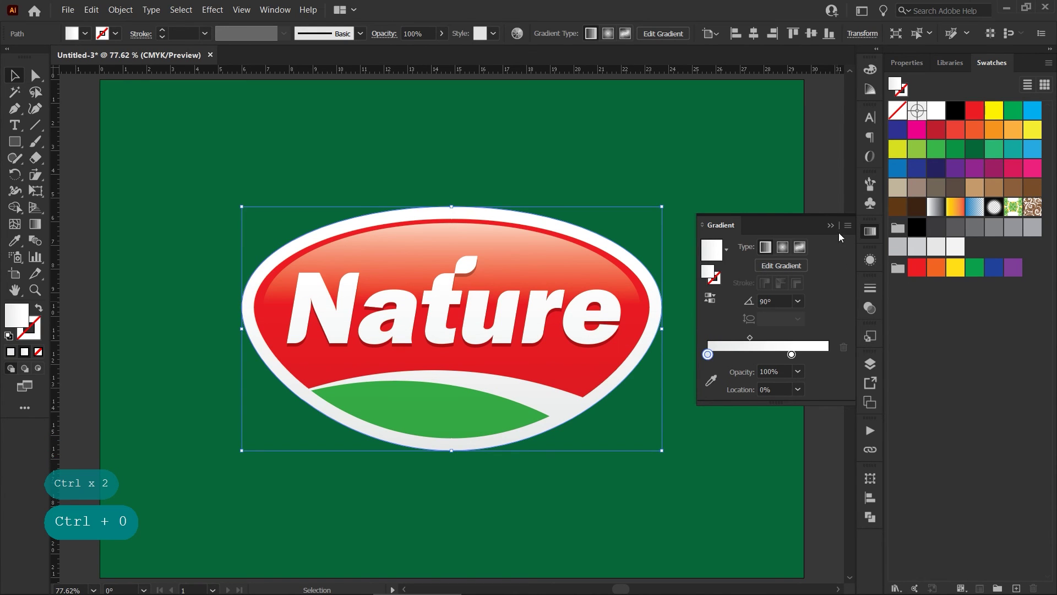
click(831, 226)
click(708, 257)
Group all the emblem artwork into one object and deselect it
drag(696, 458, 191, 197)
click(121, 10)
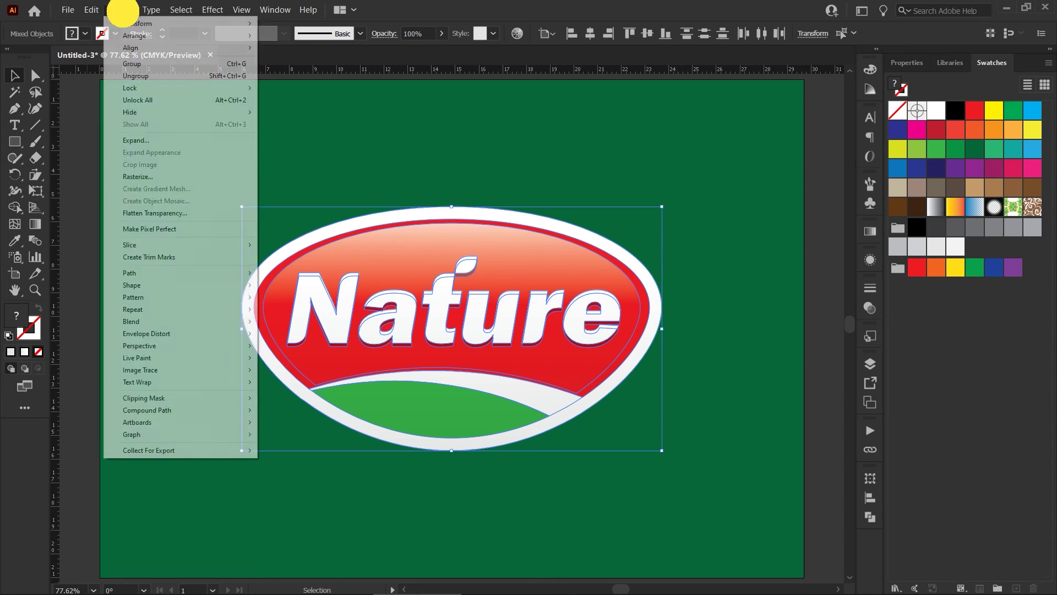
click(122, 64)
click(335, 135)
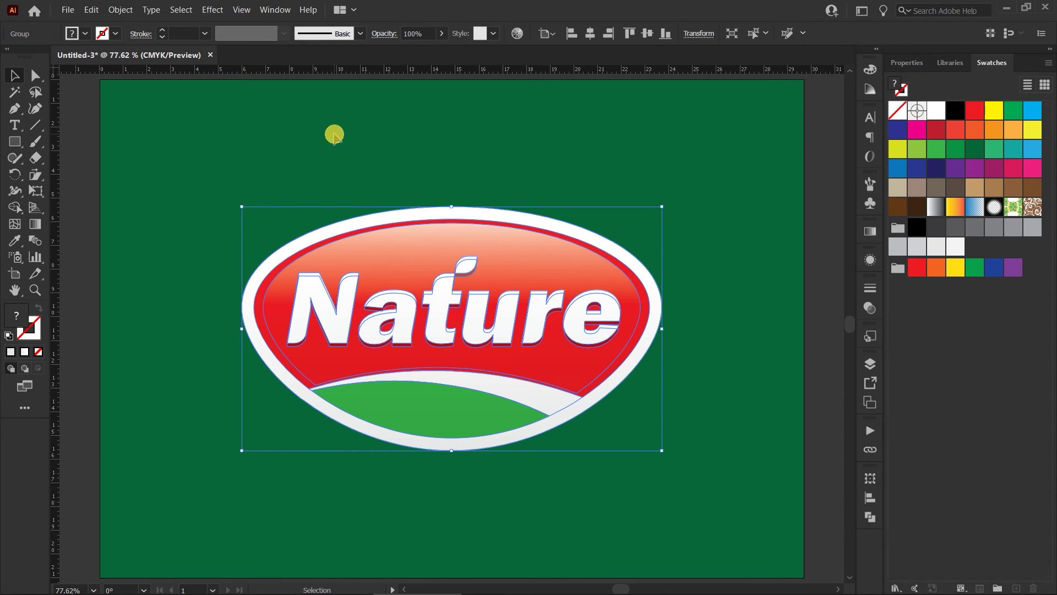
Enlarge the grouped emblem proportionally from its centre to about 21 cm wide and deselect it
click(469, 300)
drag(663, 329, 700, 333)
click(727, 382)
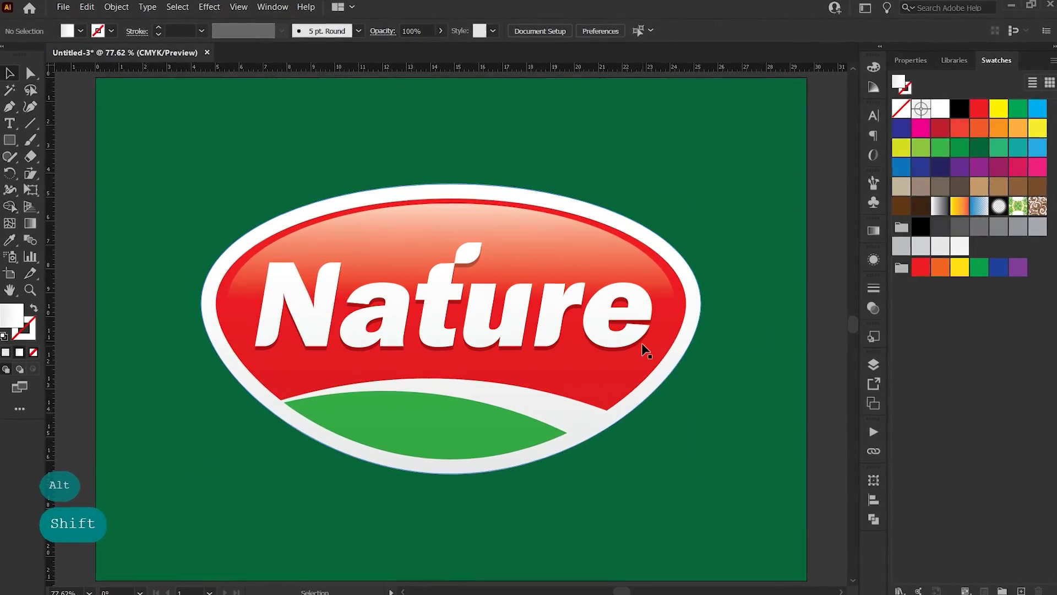